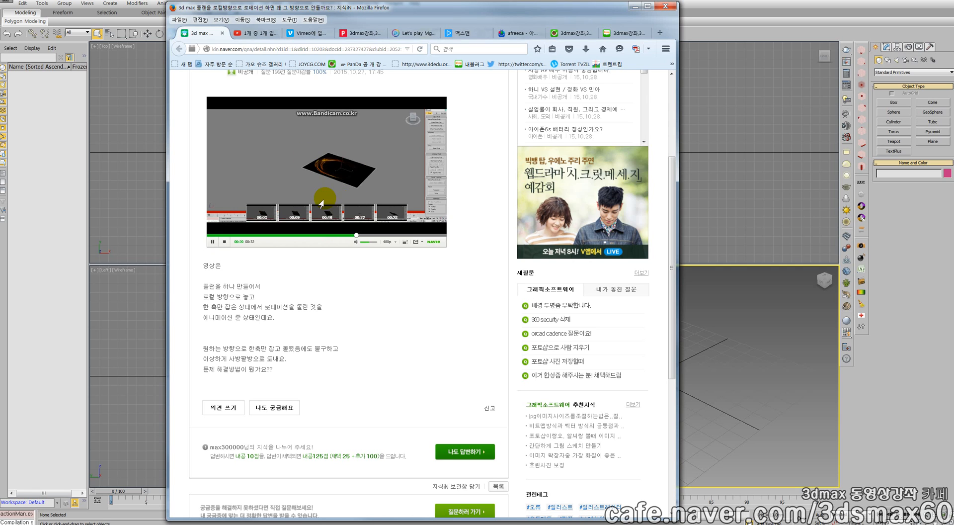
Switch to 3ds Max and maximize the Perspective viewport
click(693, 339)
key(alt+w)
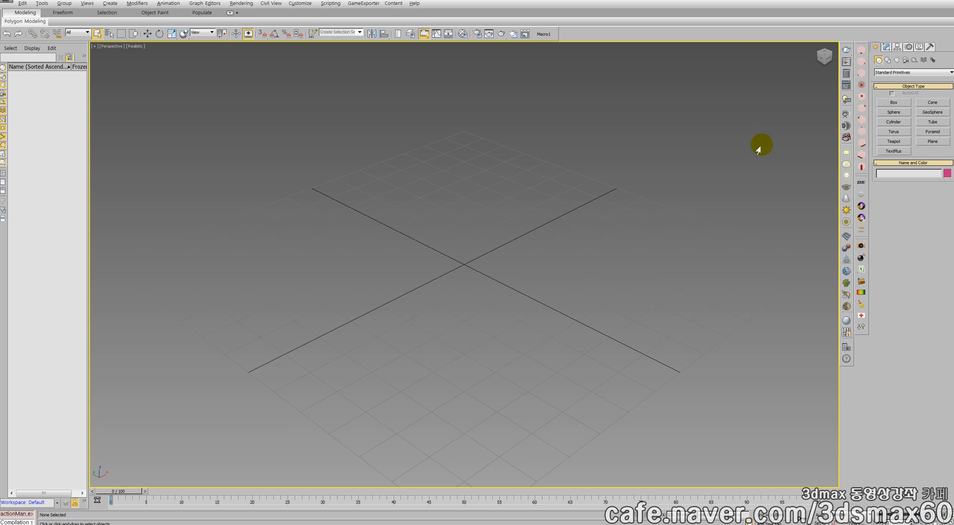
Draw a teapot about 36 mm in radius at the origin in the Perspective view
click(894, 141)
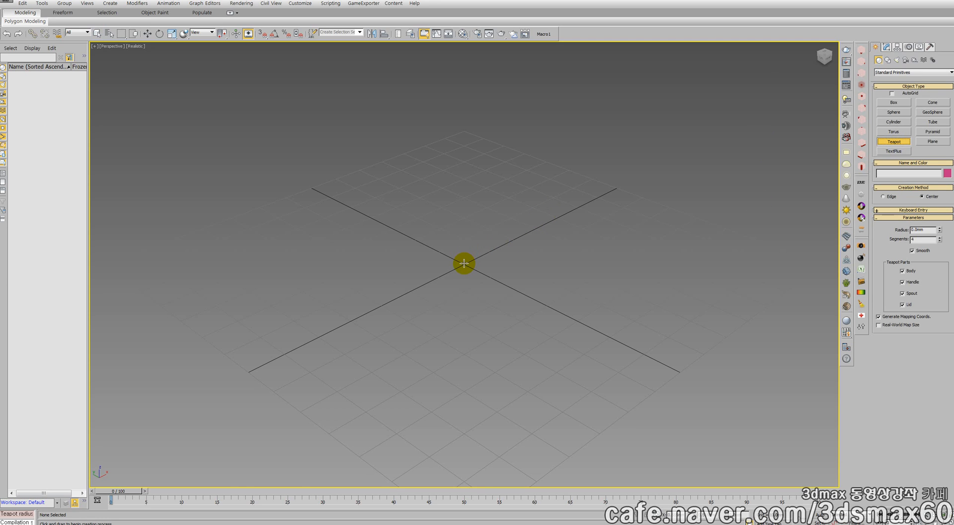
drag(464, 264, 468, 348)
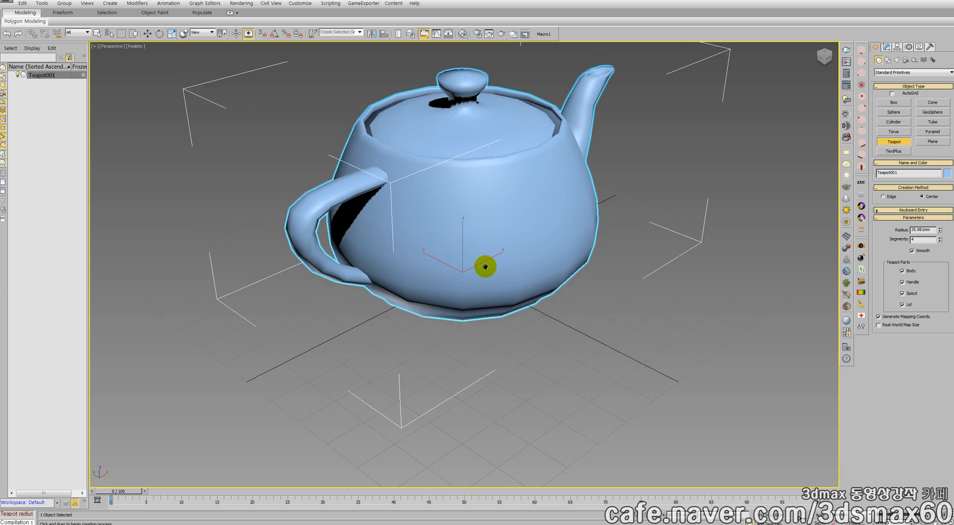
key(z)
right_click(489, 284)
right_click(496, 270)
click(504, 279)
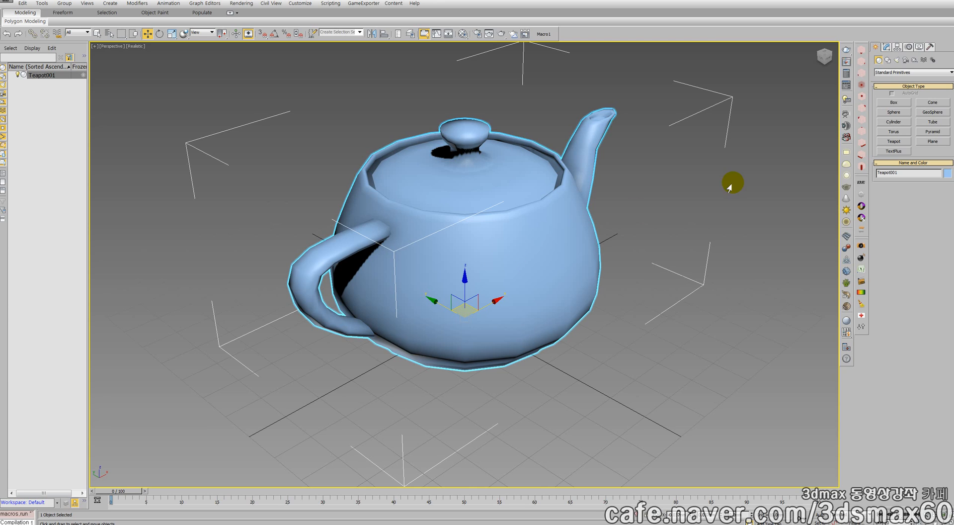
Examine the teapot's Euler XYZ rotation controller and its separate X, Y and Z rotation tracks in the motion parameters
click(908, 48)
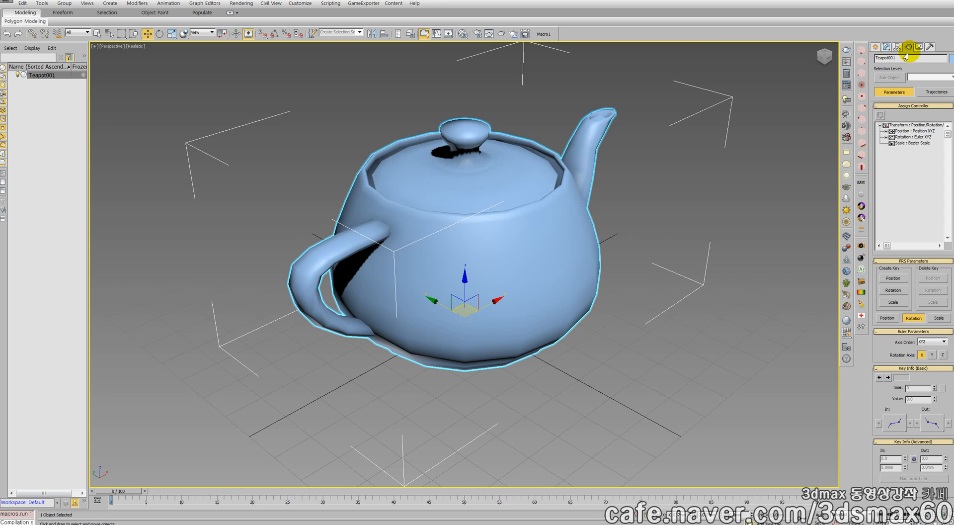
click(886, 137)
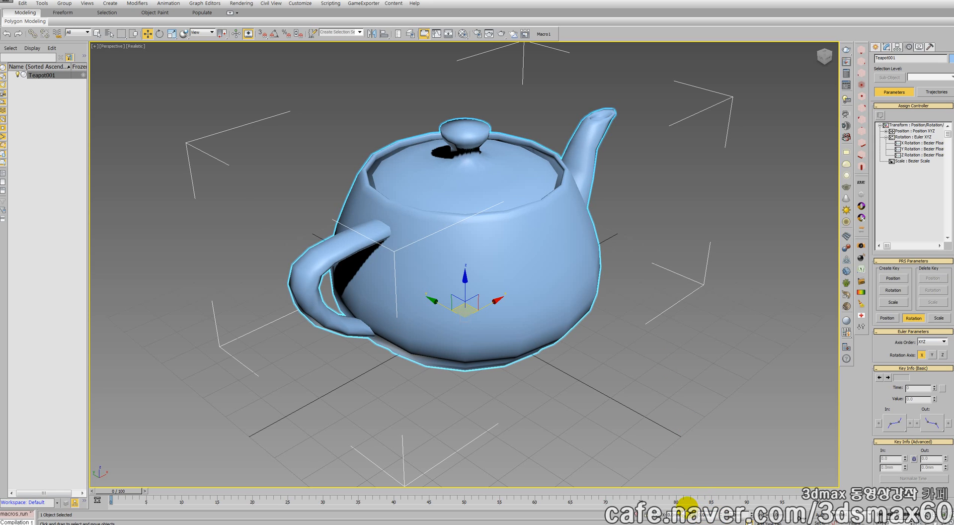
middle_drag(559, 351, 580, 370)
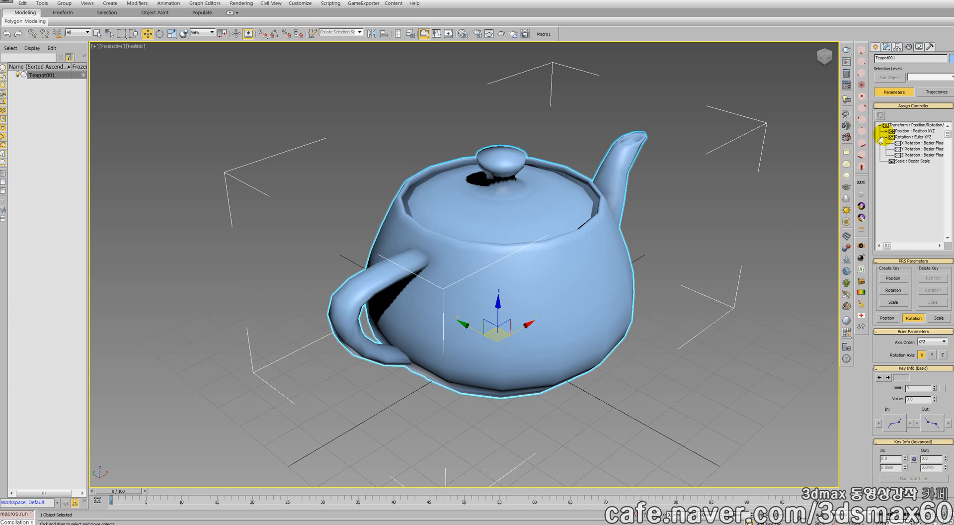
click(910, 137)
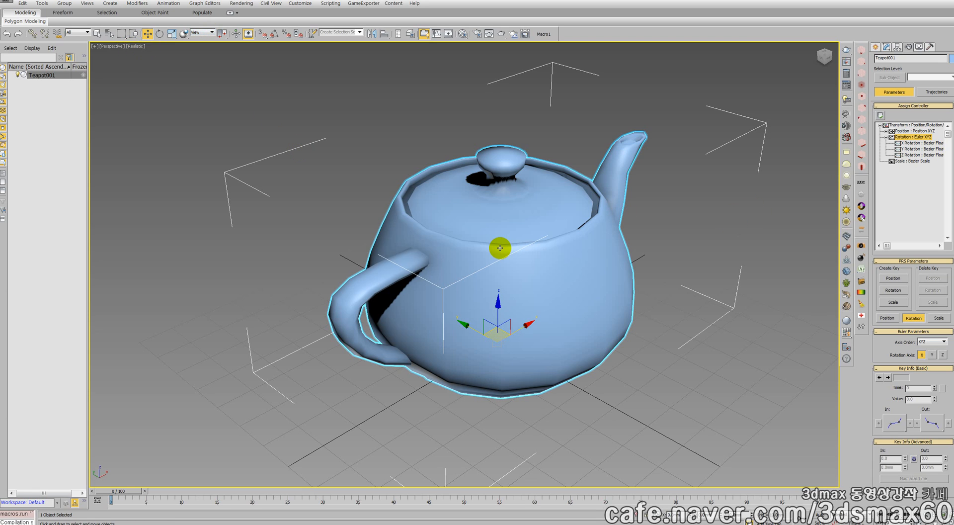
middle_drag(496, 245, 458, 250)
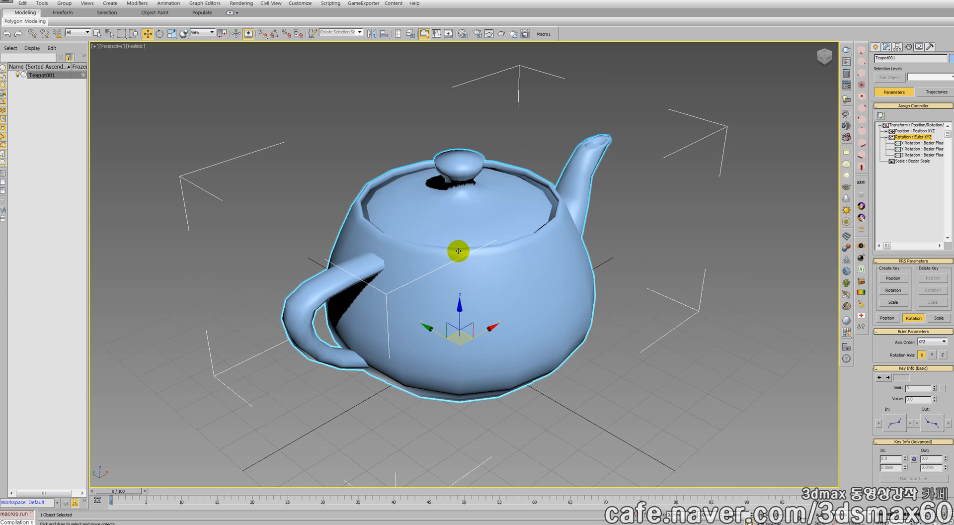
scroll(458, 251, down, 5)
scroll(460, 268, up, 5)
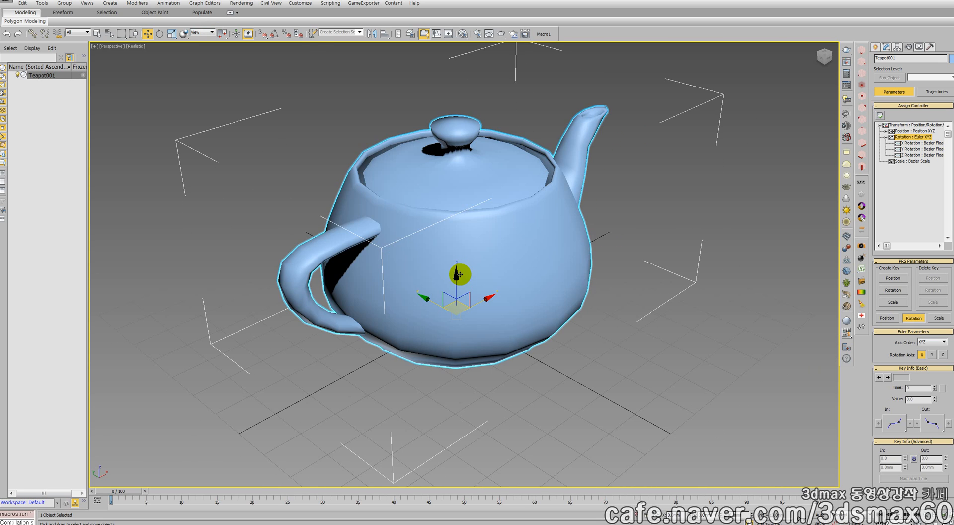
Replace the teapot with a new one about 37 mm in radius, drawn at the origin in the Perspective view
key(Delete)
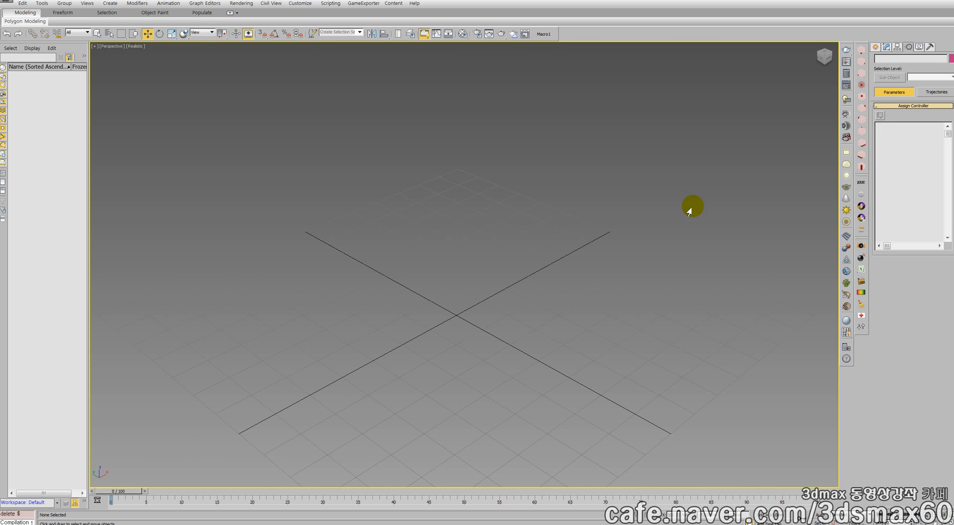
click(875, 46)
click(894, 141)
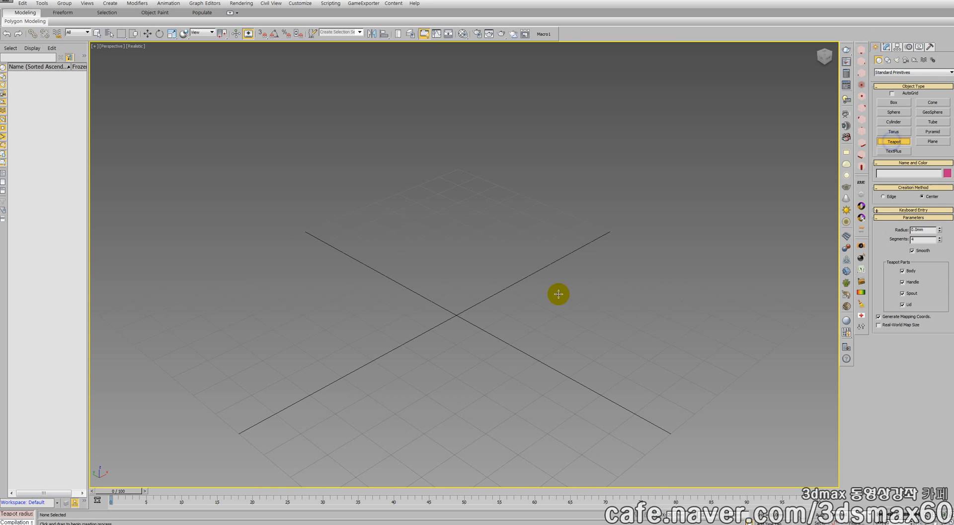
drag(457, 314, 453, 396)
right_click(486, 324)
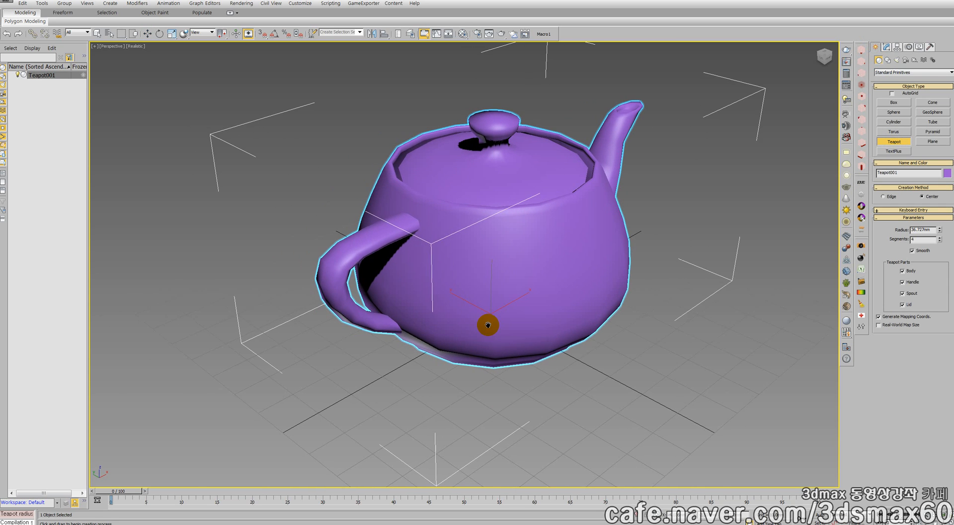
right_click(492, 313)
click(502, 322)
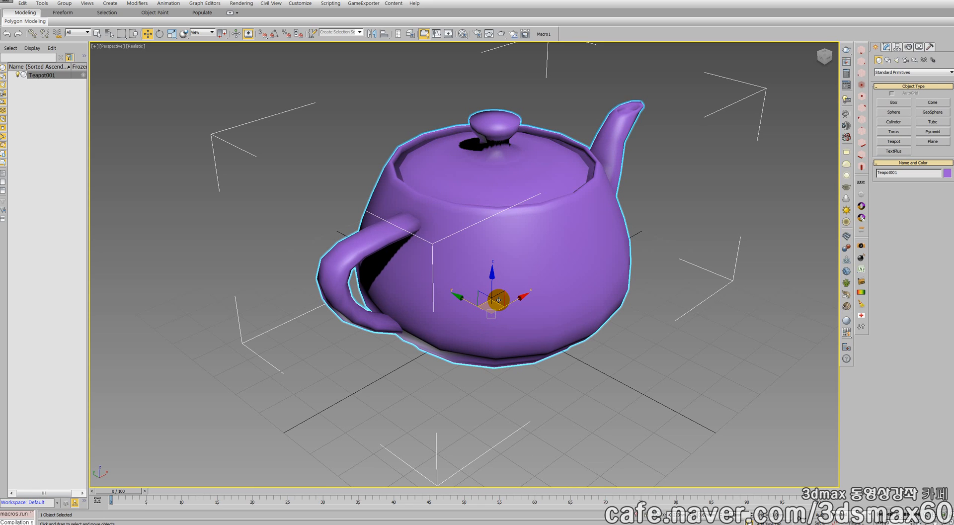
In the four-viewport layout, replace the teapot with one about 58 mm in radius drawn from the origin in the Front view
key(Delete)
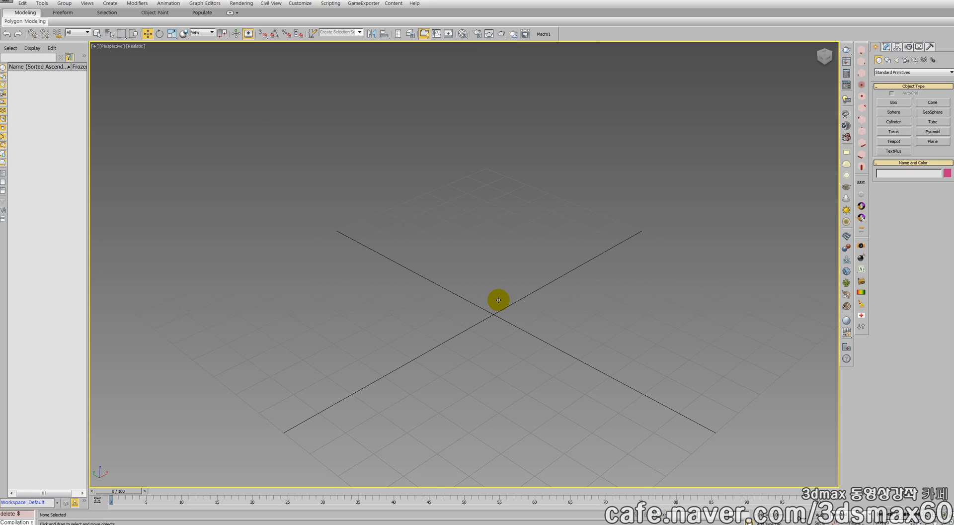
key(alt+w)
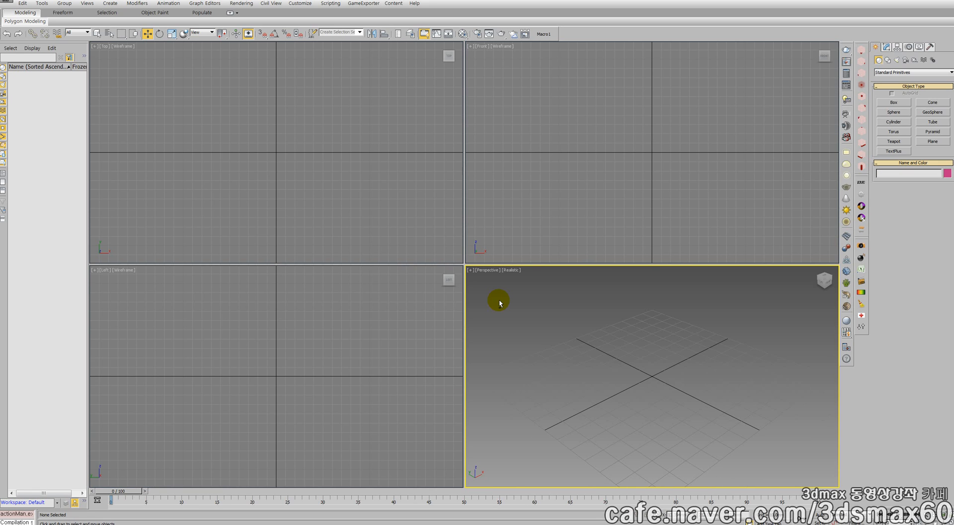
click(894, 142)
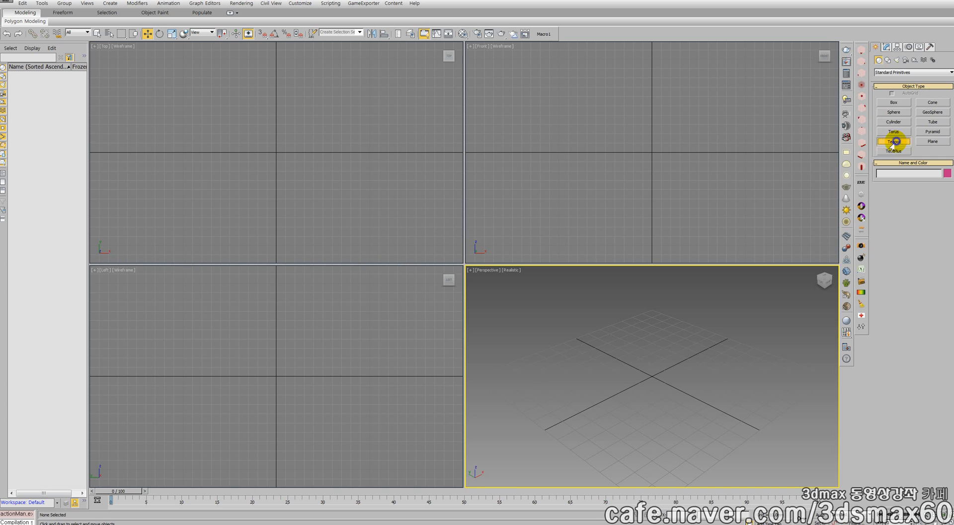
drag(651, 151, 649, 205)
middle_drag(650, 185, 629, 162)
middle_drag(699, 319, 661, 301)
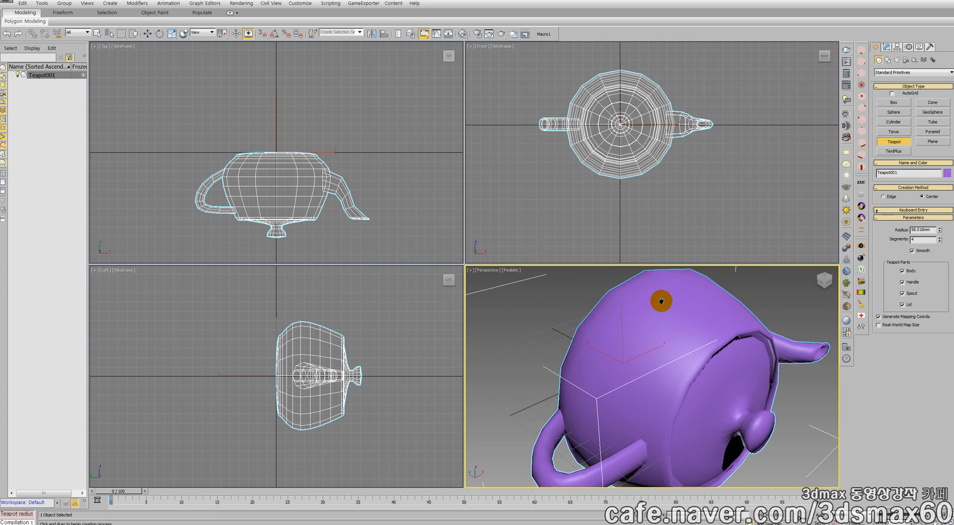
scroll(661, 301, down, 3)
key(w)
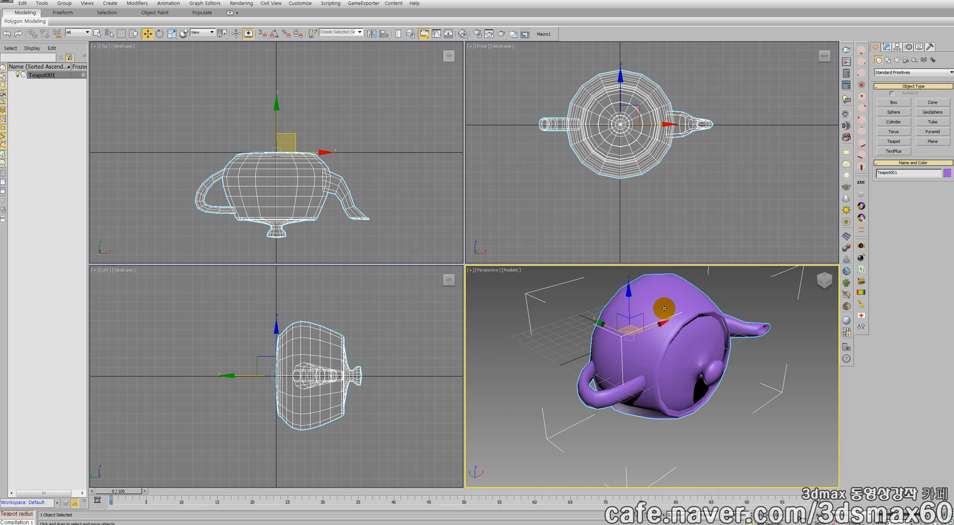
middle_drag(662, 306, 639, 325)
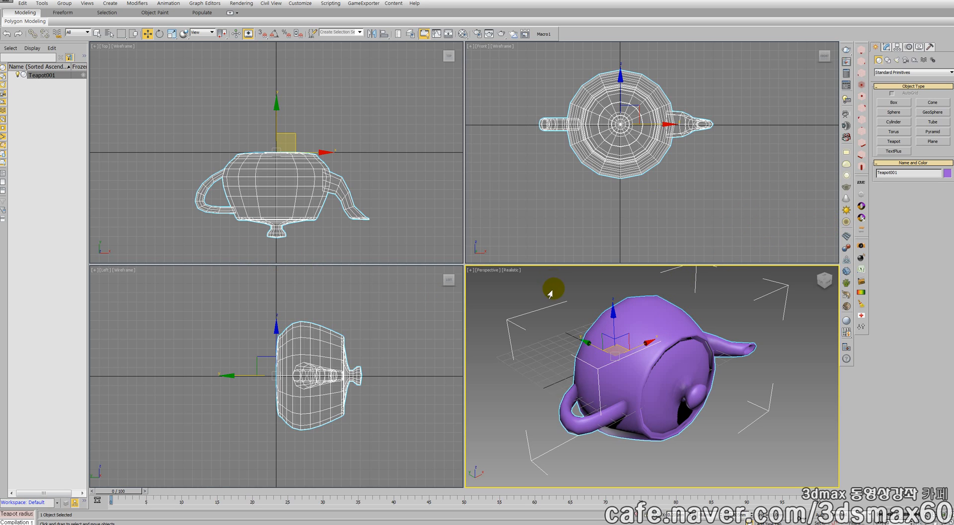
right_click(644, 371)
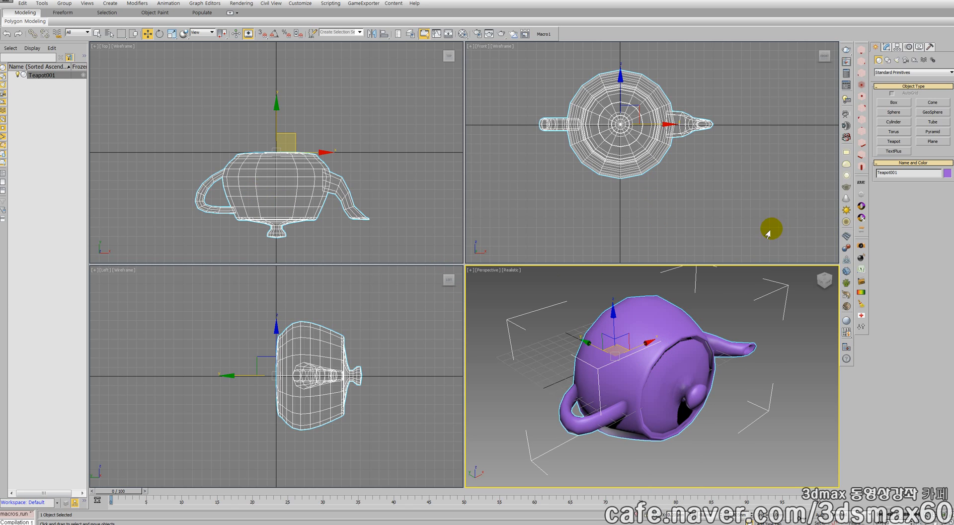
Reset the teapot's transform in the hierarchy pivot settings and deselect it
click(897, 47)
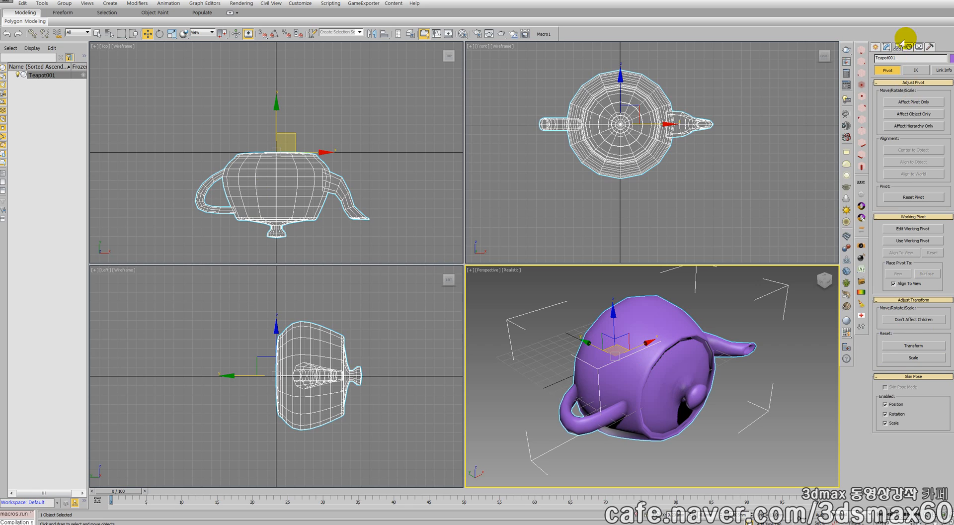
click(913, 345)
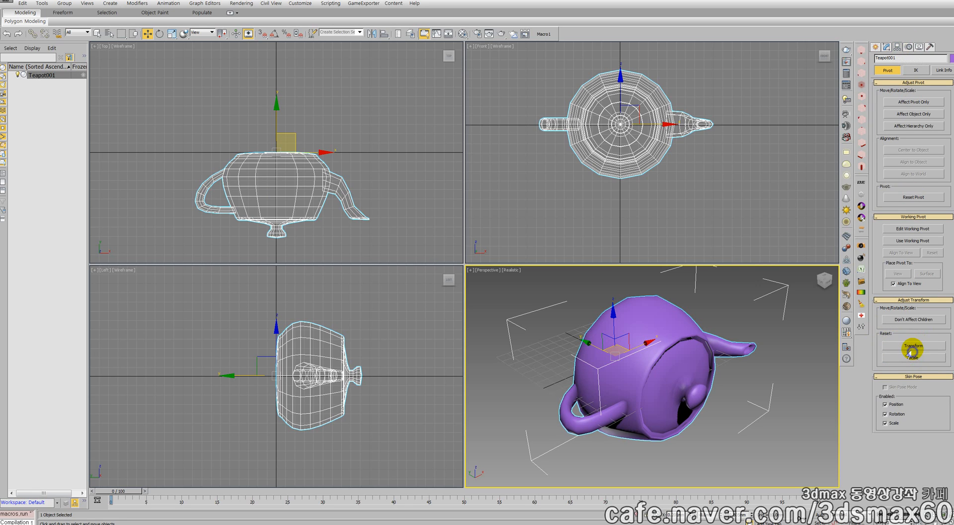
click(715, 324)
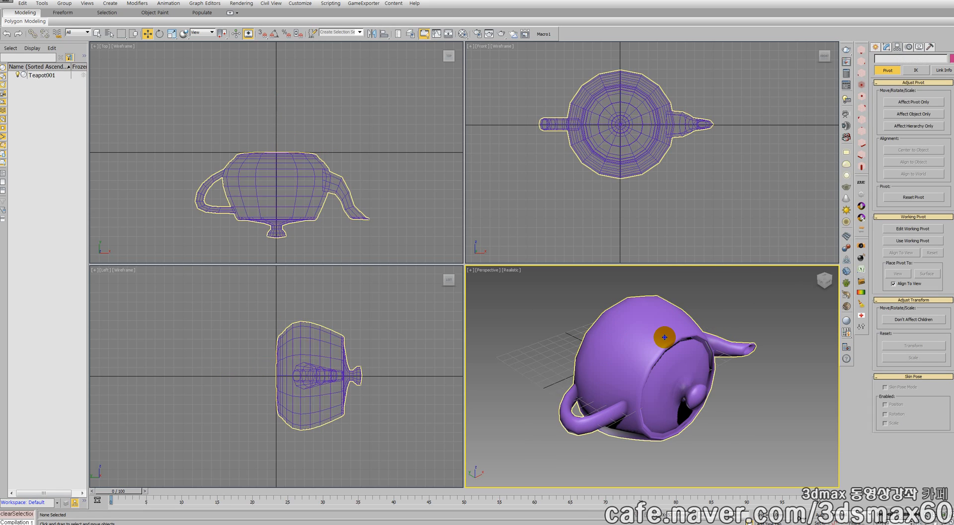
Select the teapot and compare its axes in the Local and World reference coordinate systems
click(664, 334)
click(198, 32)
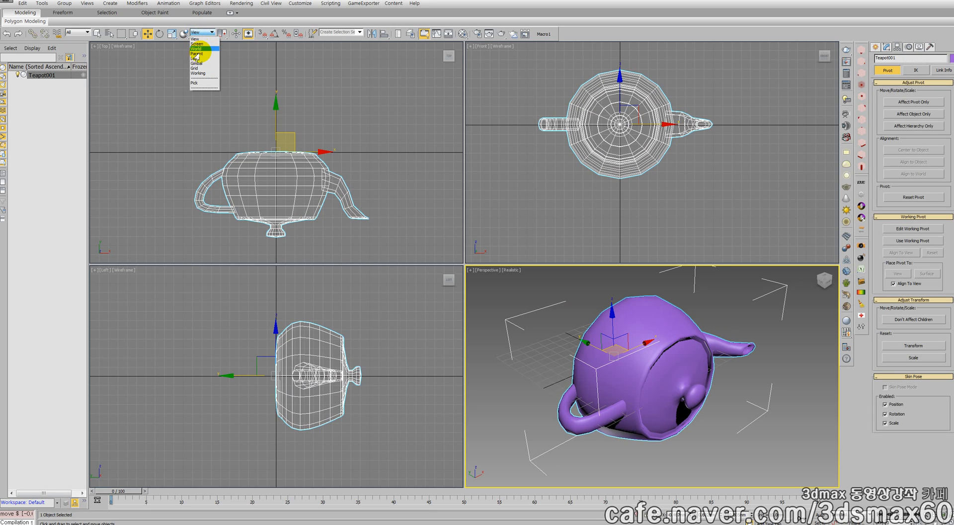
click(196, 58)
click(198, 31)
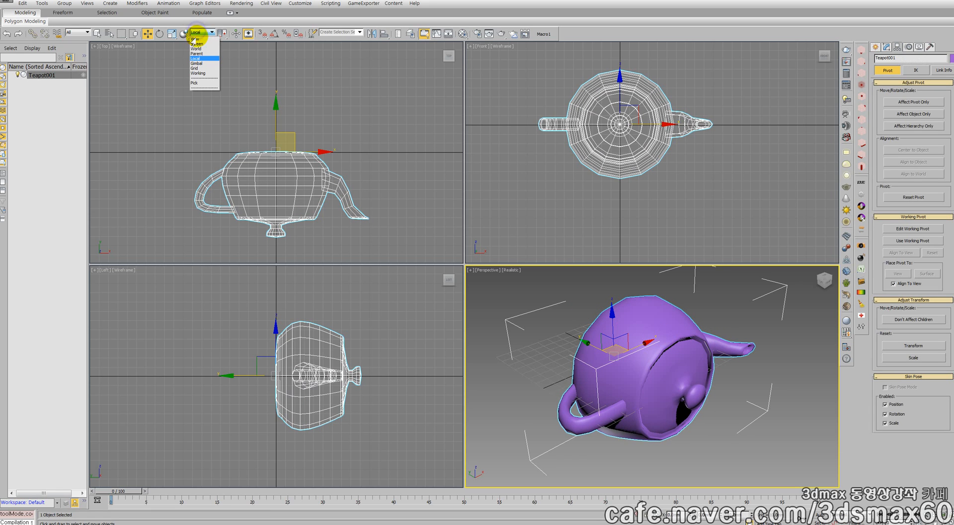
click(195, 49)
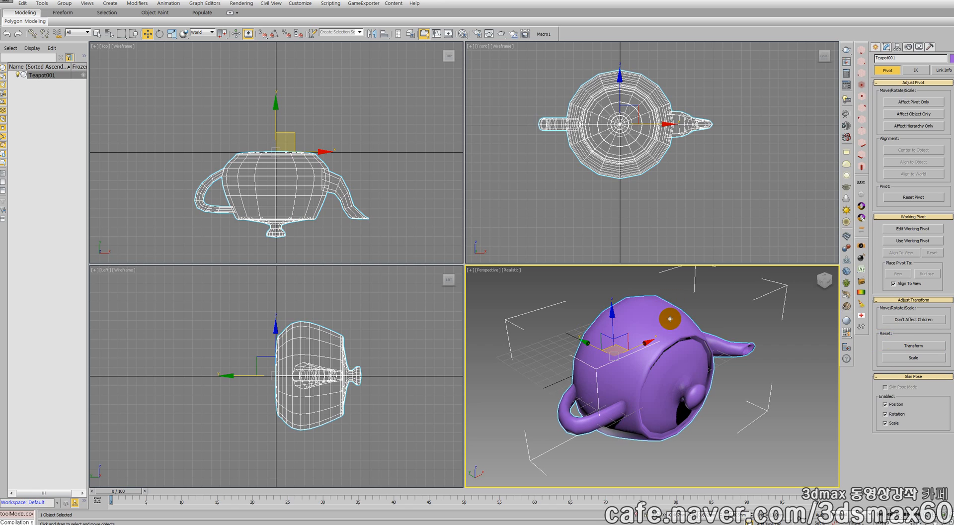
middle_drag(649, 324, 624, 320)
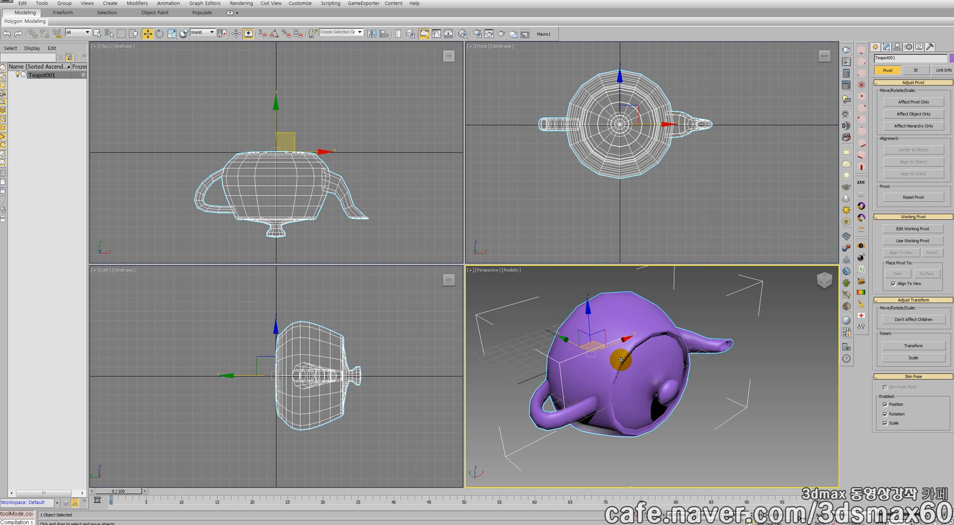
Display the teapot's motion parameters and activate Rotate with Auto Key turned on
click(908, 46)
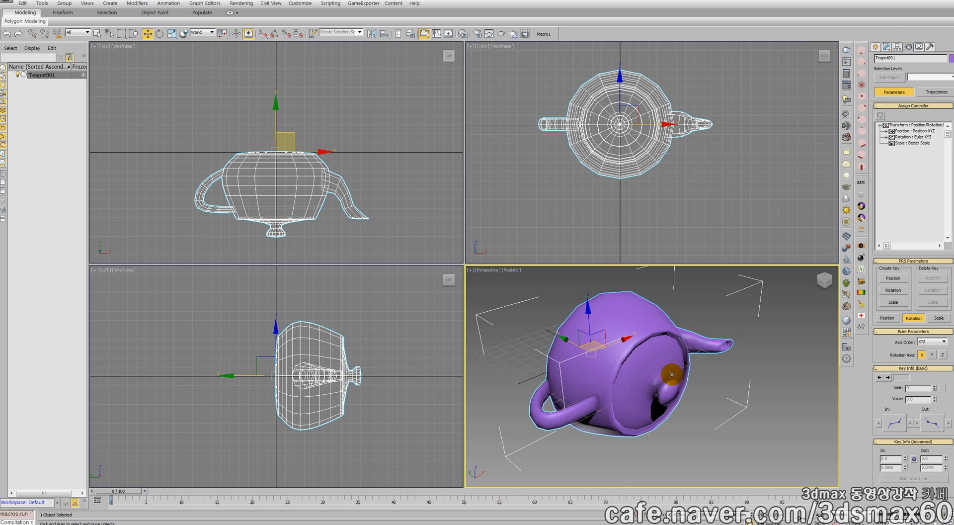
right_click(649, 378)
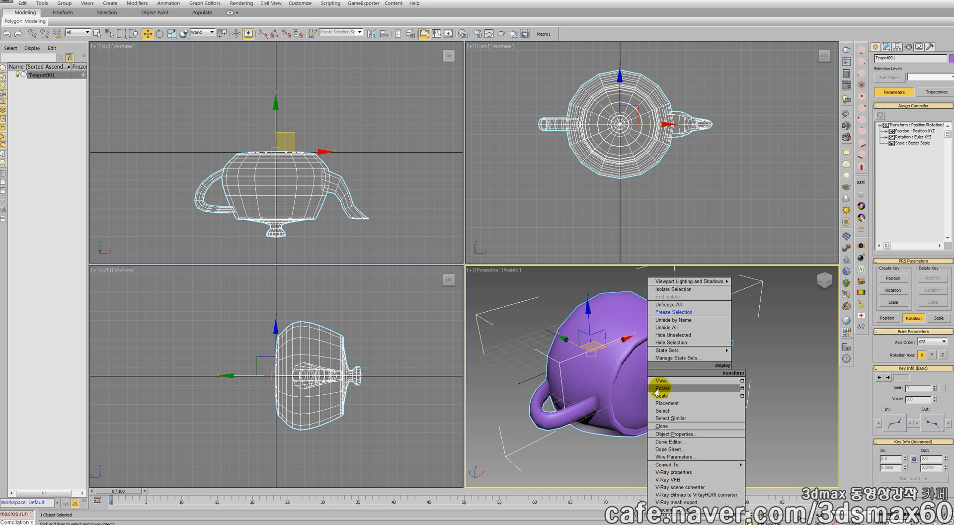
click(657, 387)
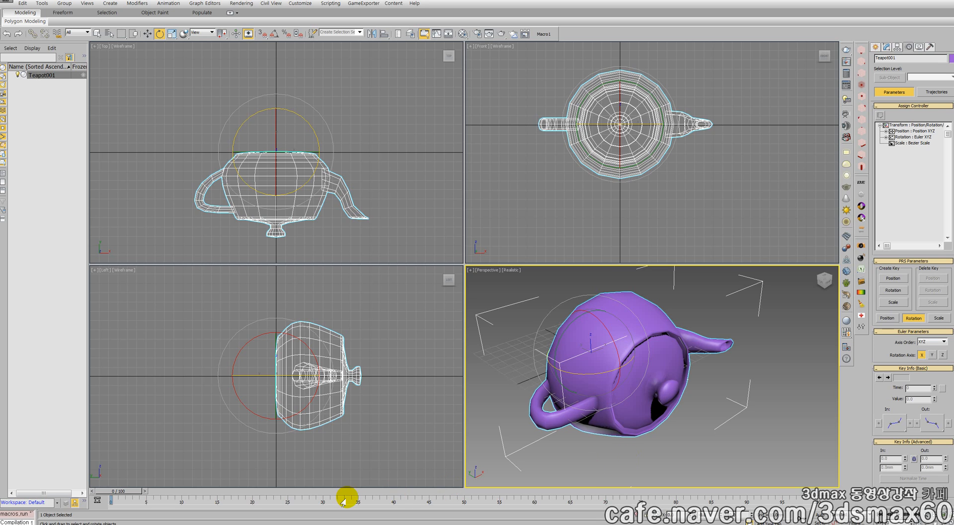
key(n)
Keyframe a rotation of the teapot about the vertical Z axis at frame 57, and return to frame 0
drag(124, 492, 510, 490)
drag(585, 372, 29, 375)
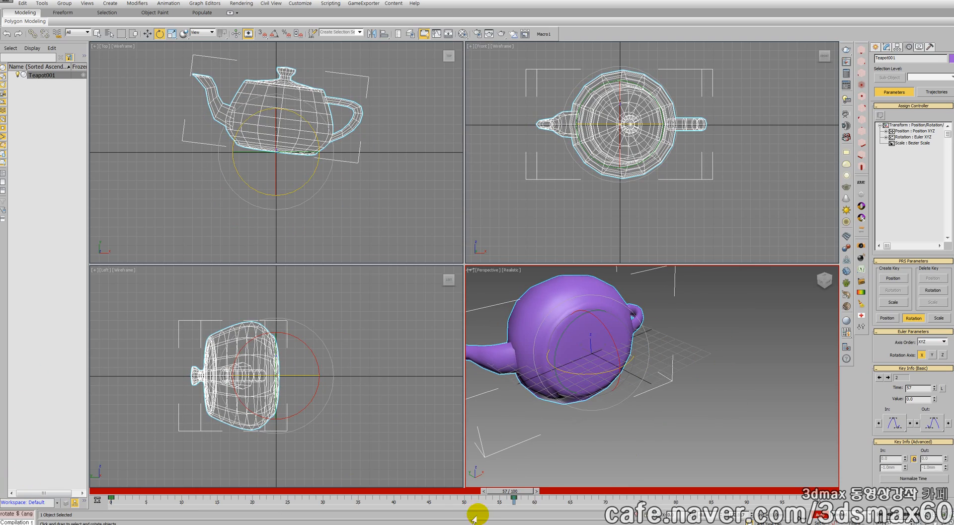
drag(509, 491, 218, 514)
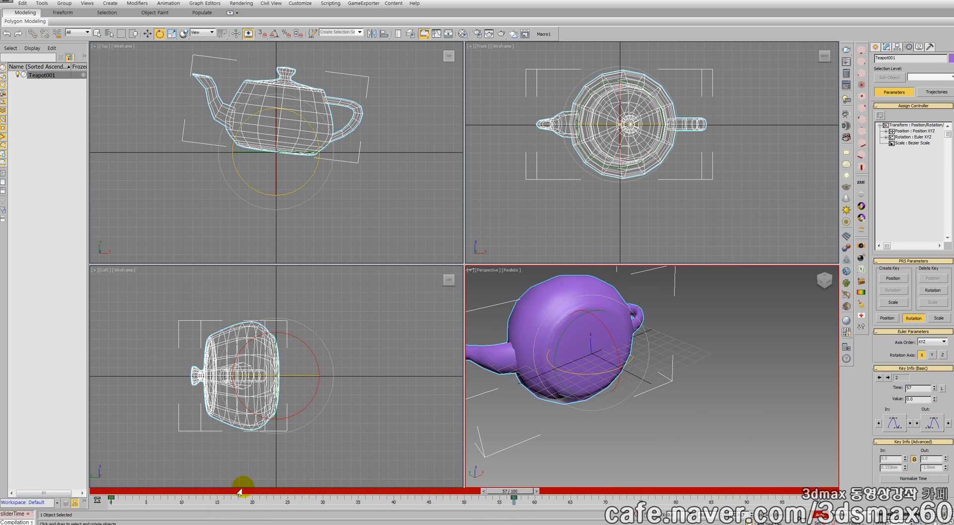
drag(513, 494, 118, 491)
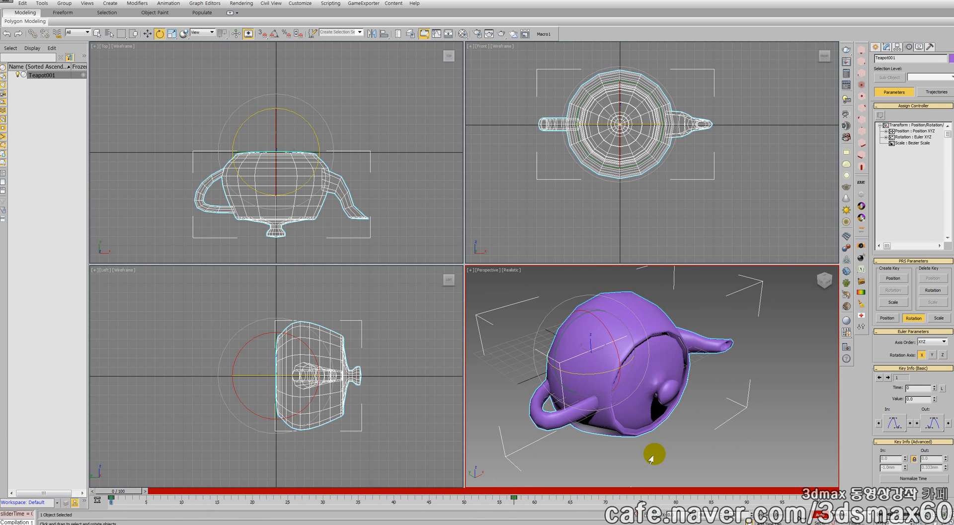
Delete the teapot's rotation keys at frames 0 and 57
drag(540, 500, 105, 482)
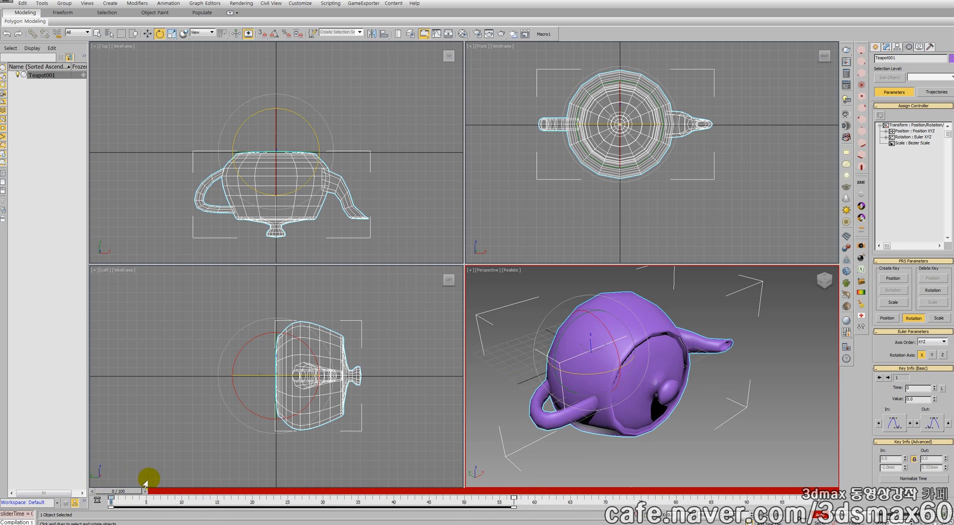
right_click(147, 477)
key(Delete)
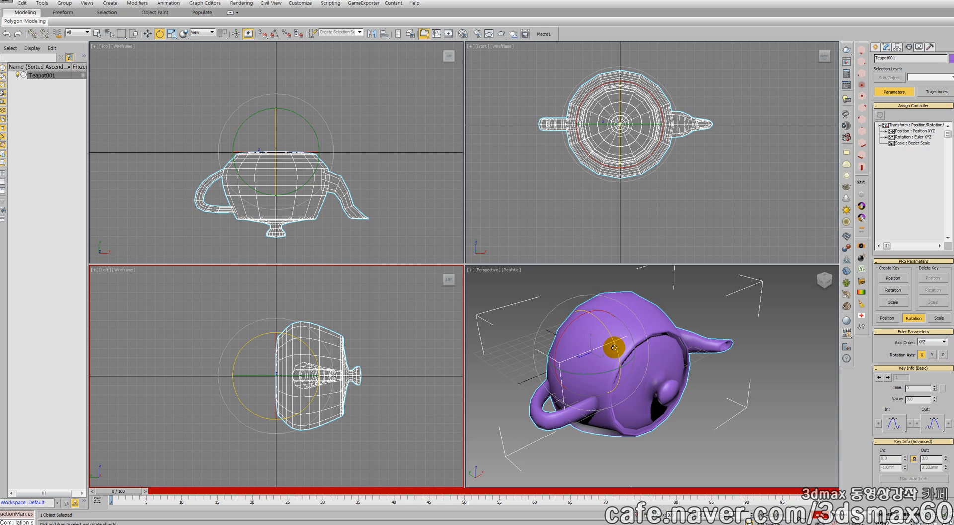
Tilt the teapot about the X axis at frame 0, keyframe a horizontal rotation at frame 64, and play back the animation
drag(614, 347, 603, 331)
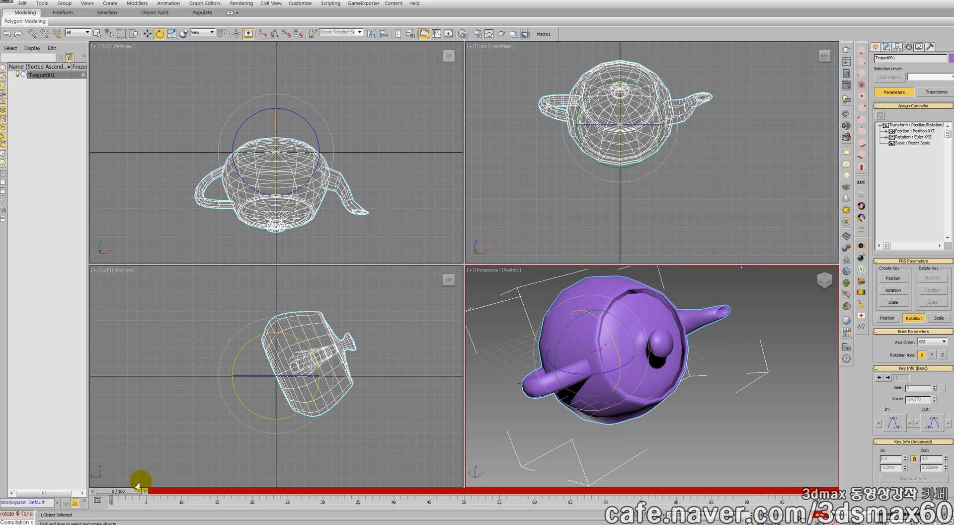
drag(121, 492, 559, 492)
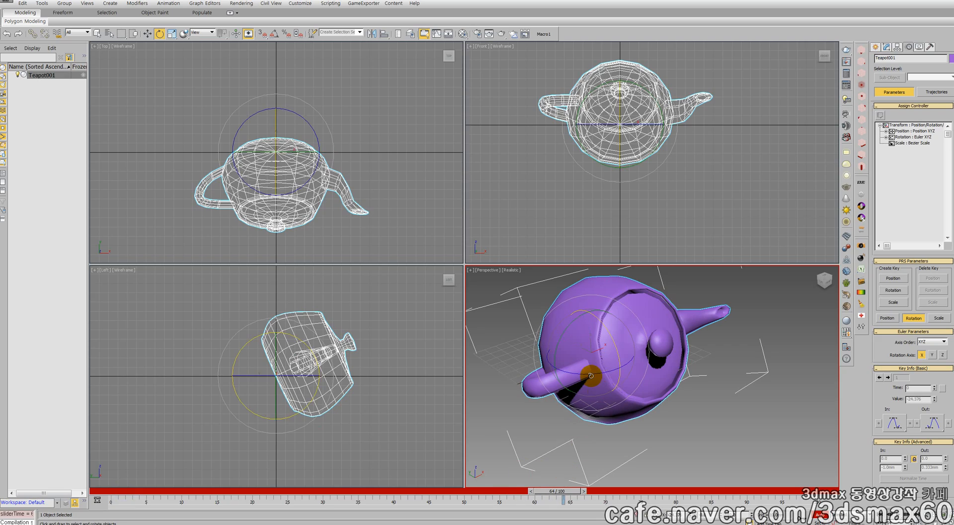
drag(596, 383, 930, 347)
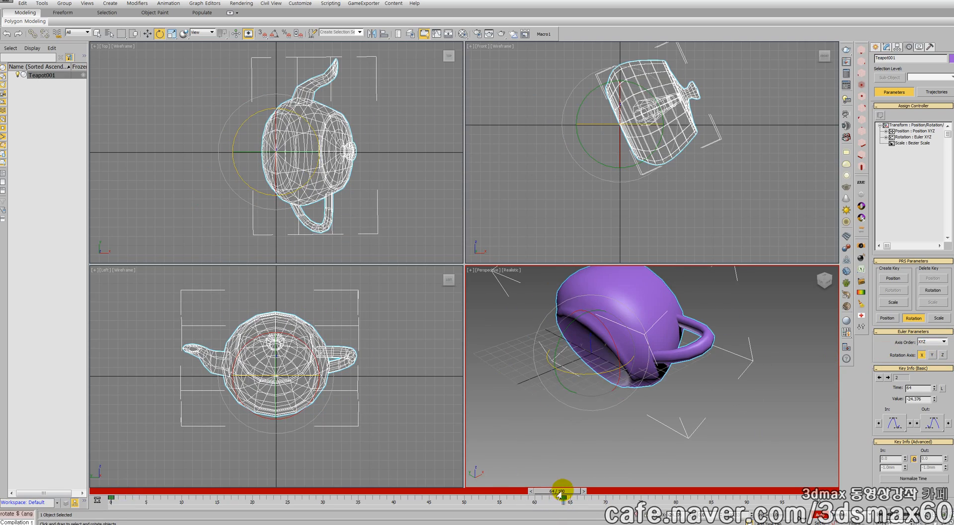
key(/)
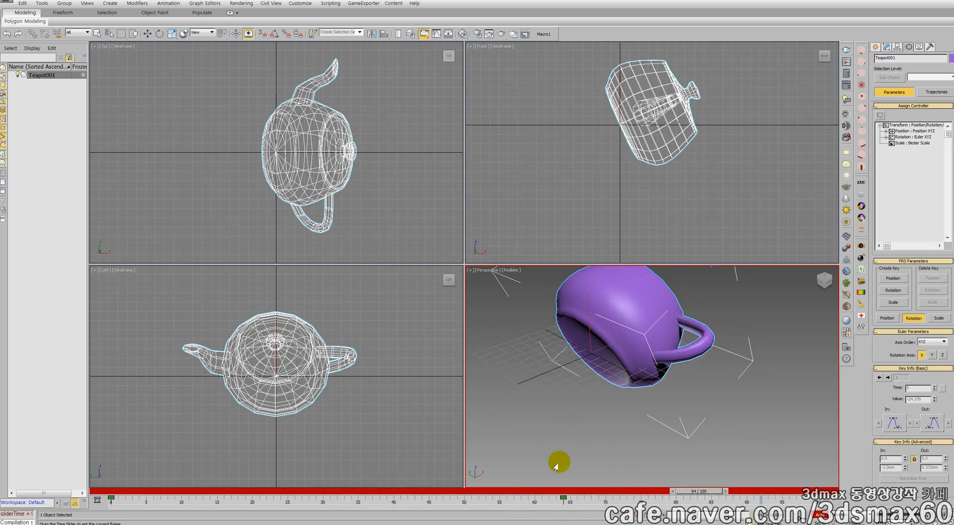
key(/)
Reset the scene without saving the teapot animation
key(alt+f)
key(r)
click(434, 274)
click(449, 277)
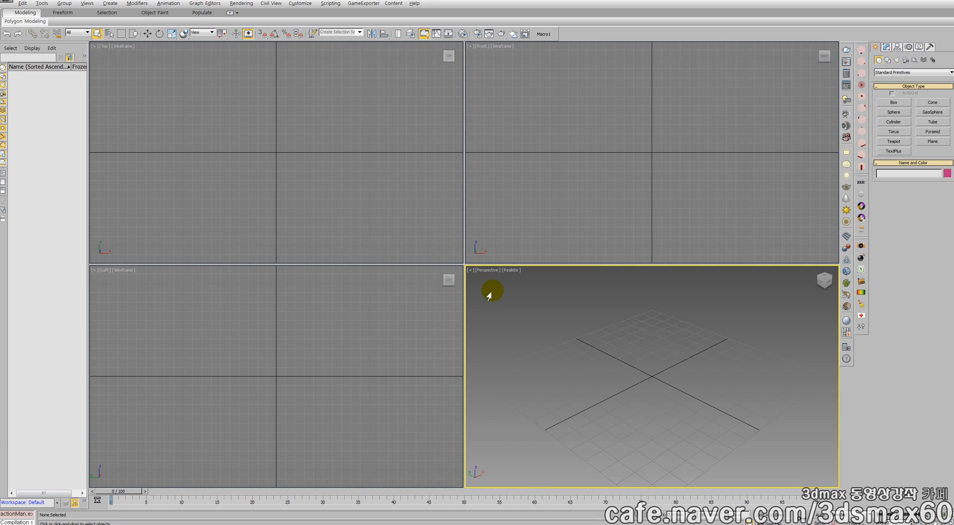
Maximize the Perspective viewport and create a teapot at the centre of the grid
key(alt+w)
click(882, 141)
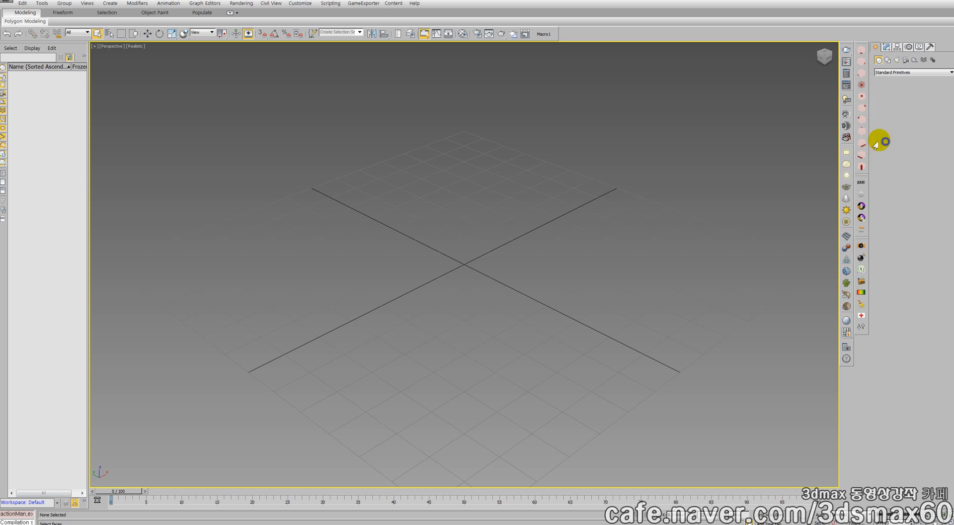
drag(460, 262, 473, 230)
Tilt the new teapot about its X axis with Rotate and turn on Auto Key
right_click(491, 242)
click(494, 234)
key(n)
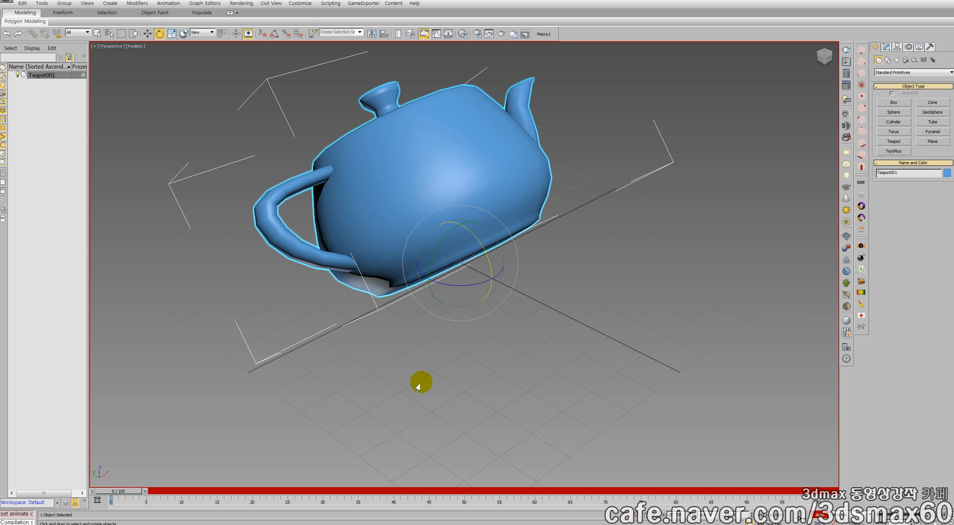
Keyframe a rotation of the tilted teapot about its Z axis at frame 72 using the Local reference coordinate system
click(618, 492)
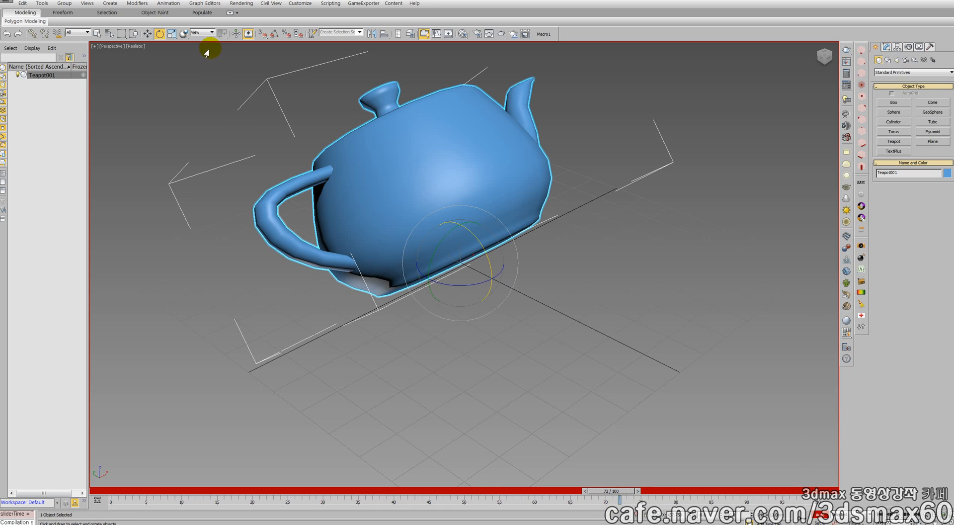
click(201, 32)
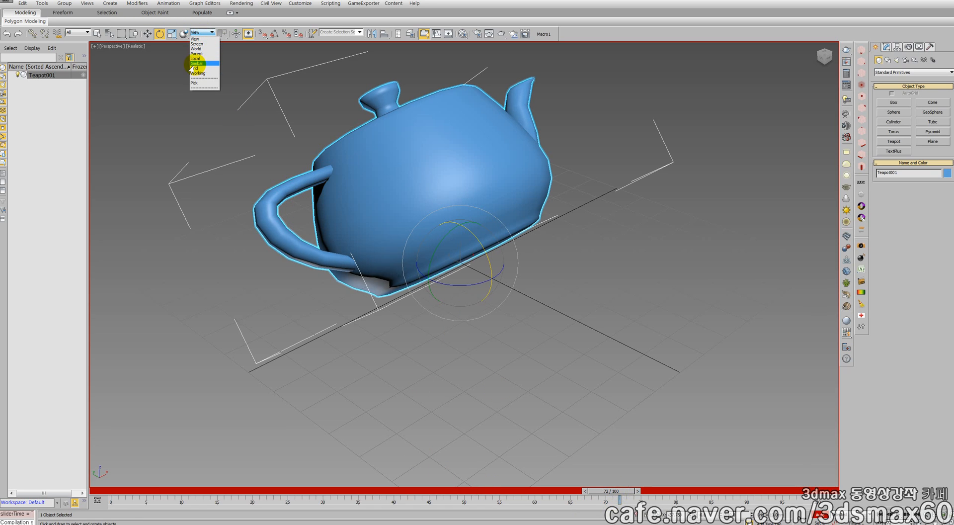
click(193, 59)
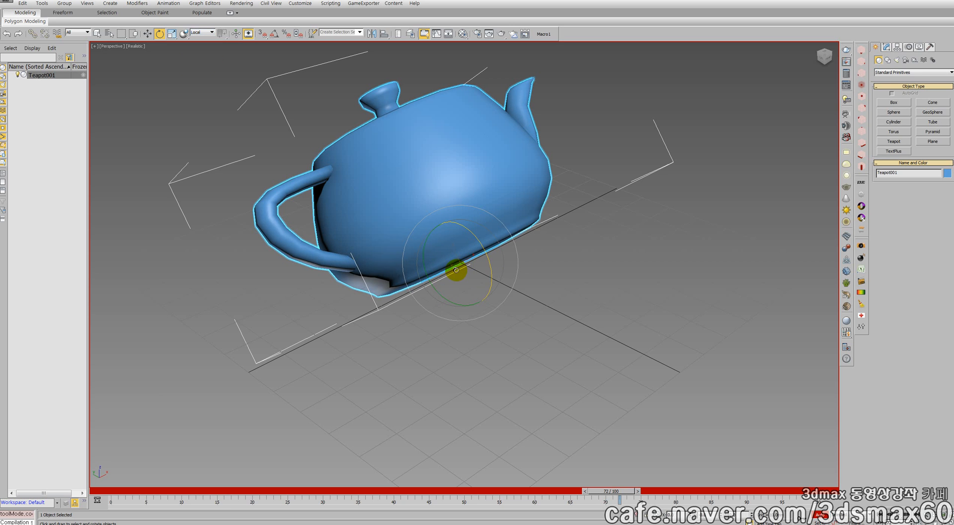
drag(456, 270, 684, 219)
right_click(684, 219)
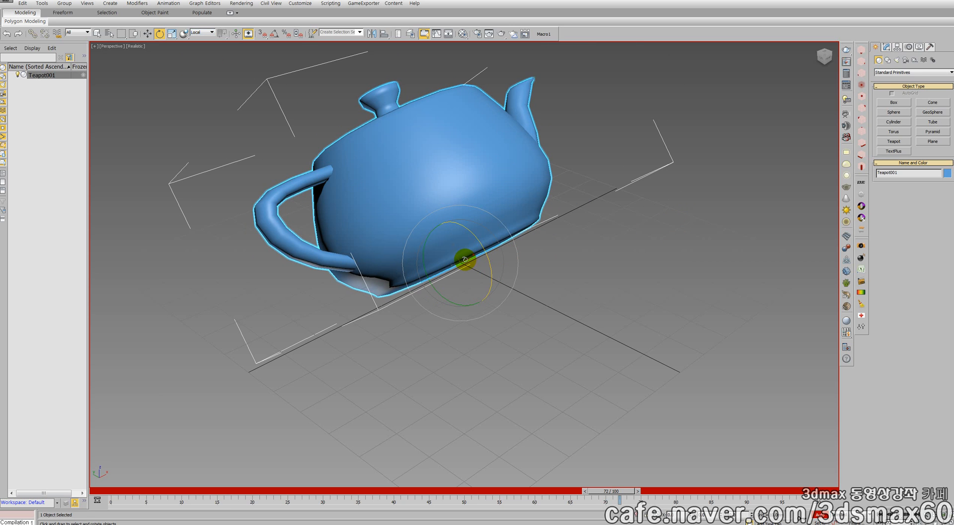
drag(465, 259, 810, 199)
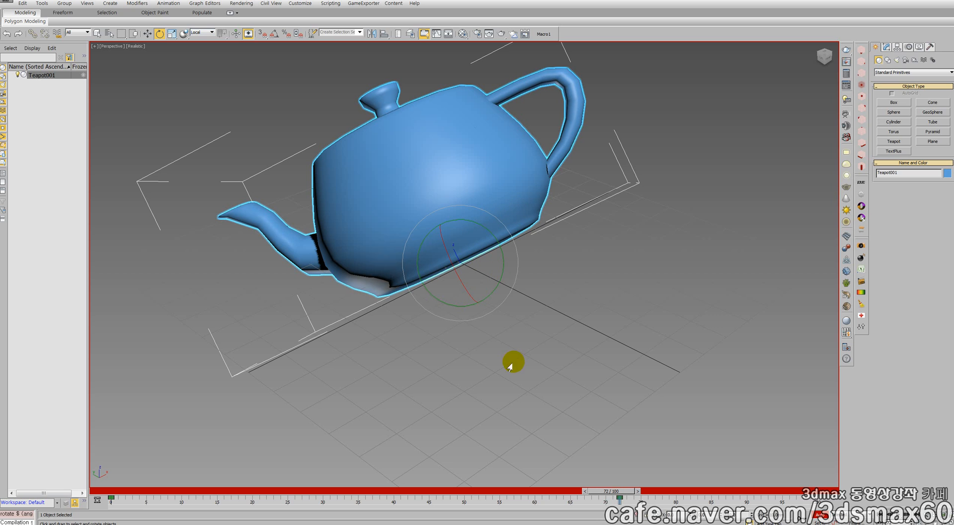
Scrub the animation back to frame 9 and open the Curve Editor for the teapot
drag(610, 490, 179, 437)
key(e)
click(403, 193)
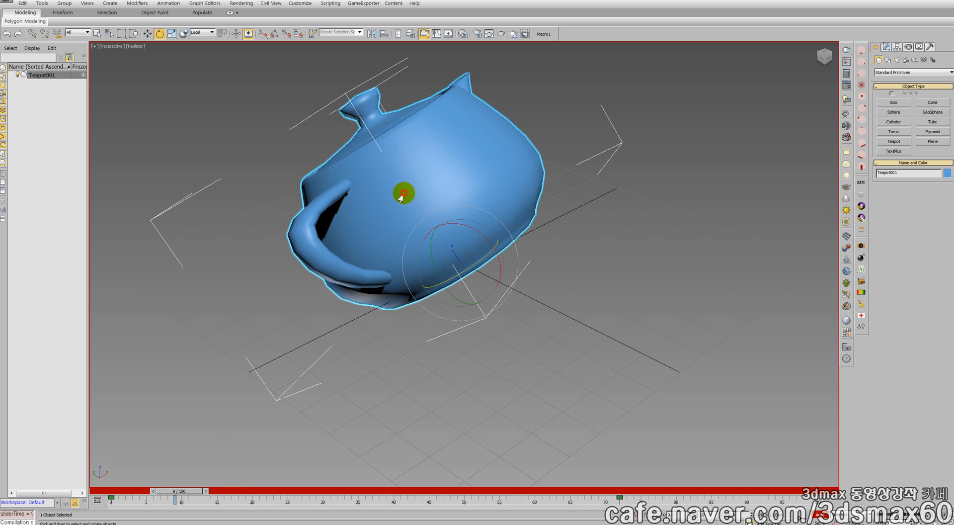
right_click(400, 197)
click(407, 201)
right_click(396, 211)
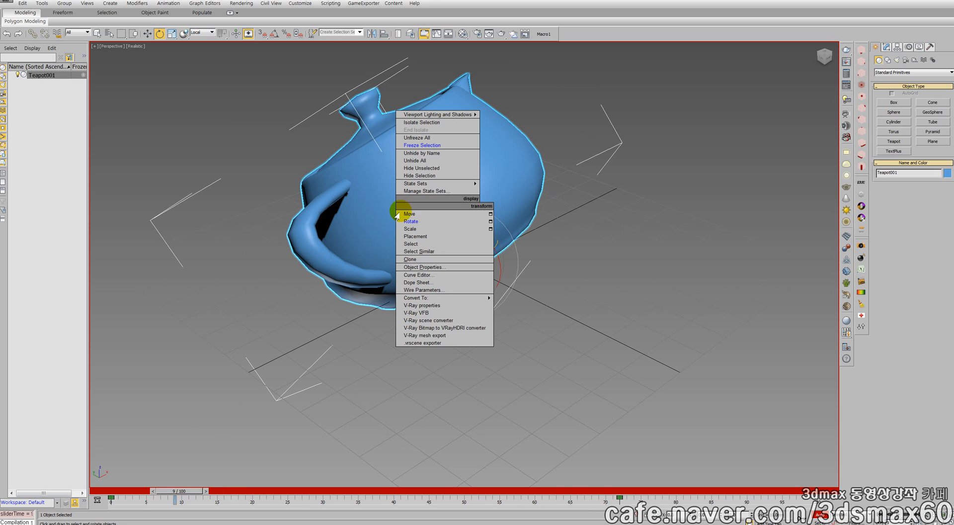
click(423, 275)
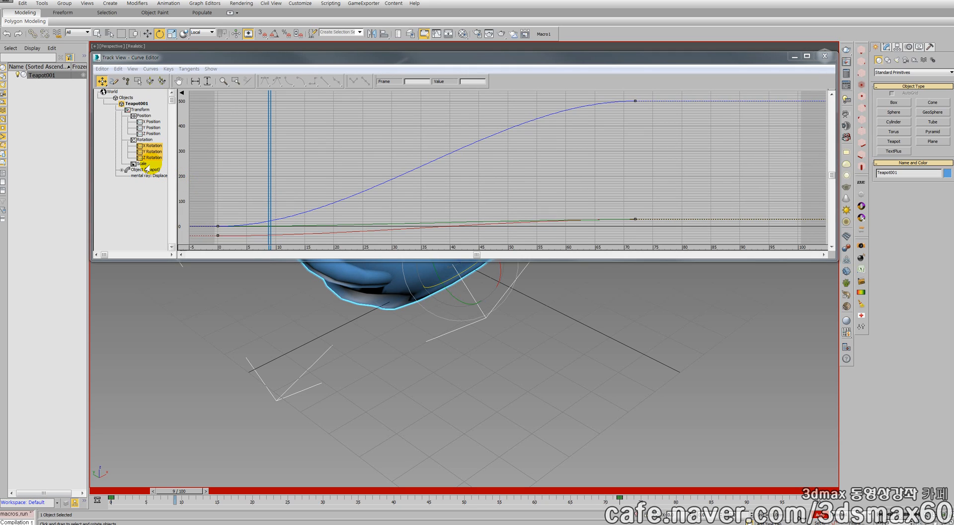
Examine the teapot's Z, Y and X Rotation curves individually, and close the Curve Editor
click(150, 158)
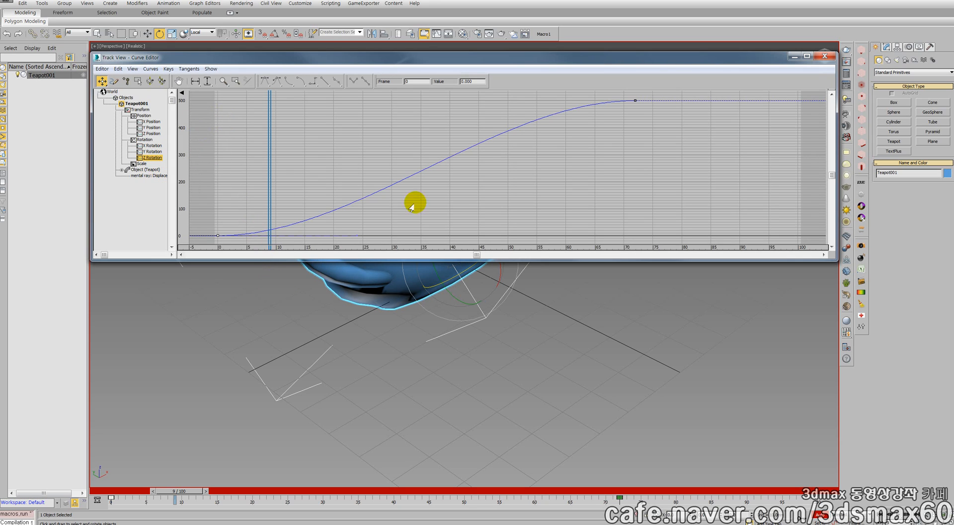
click(149, 152)
click(146, 146)
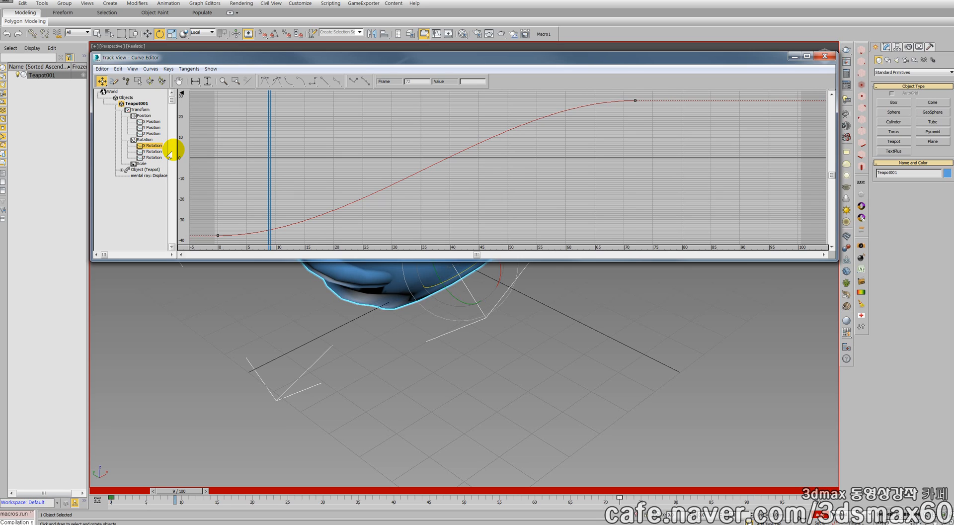
click(152, 157)
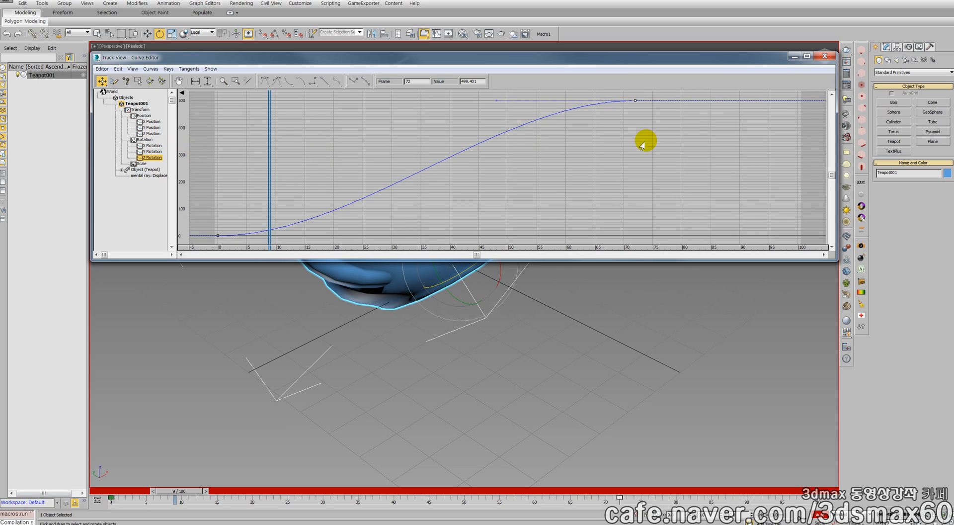
click(825, 55)
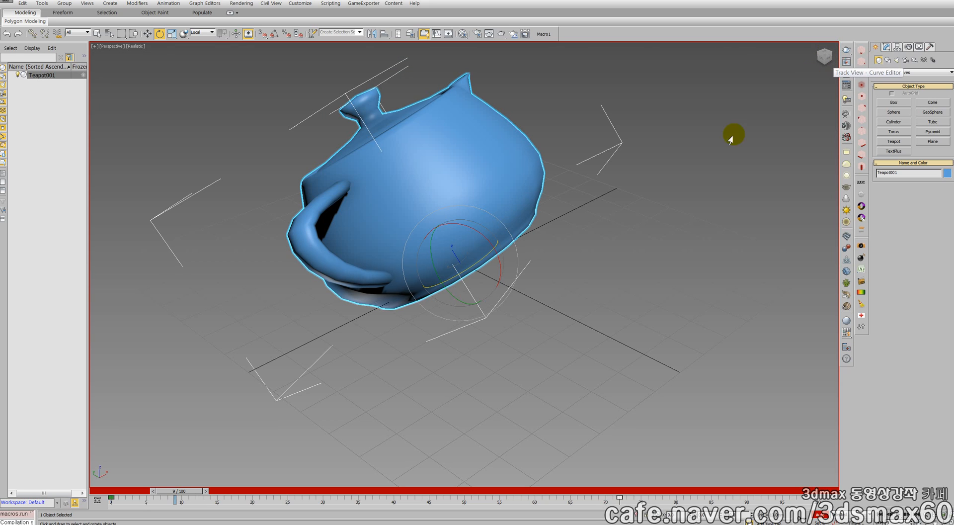
Reopen the teapot's Curve Editor with the teapot in view beneath it, and activate Move
right_click(479, 183)
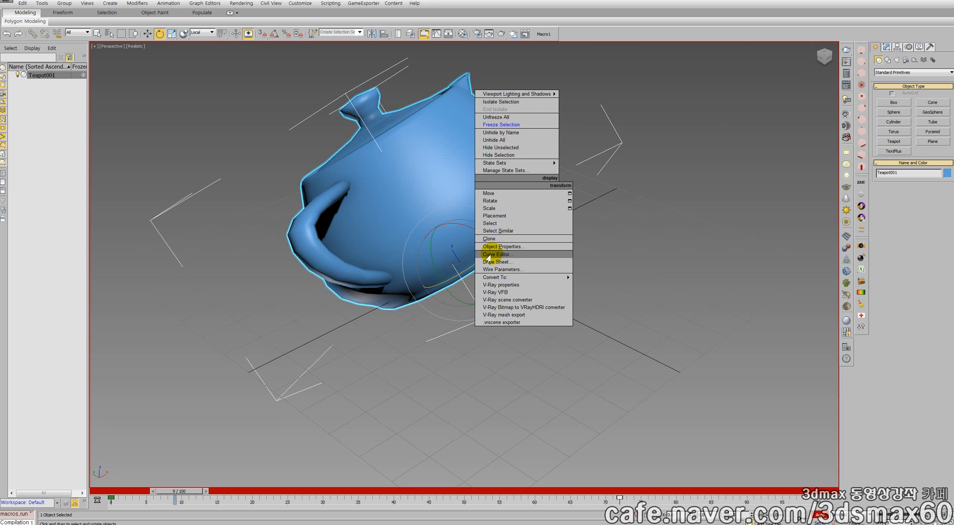
click(491, 254)
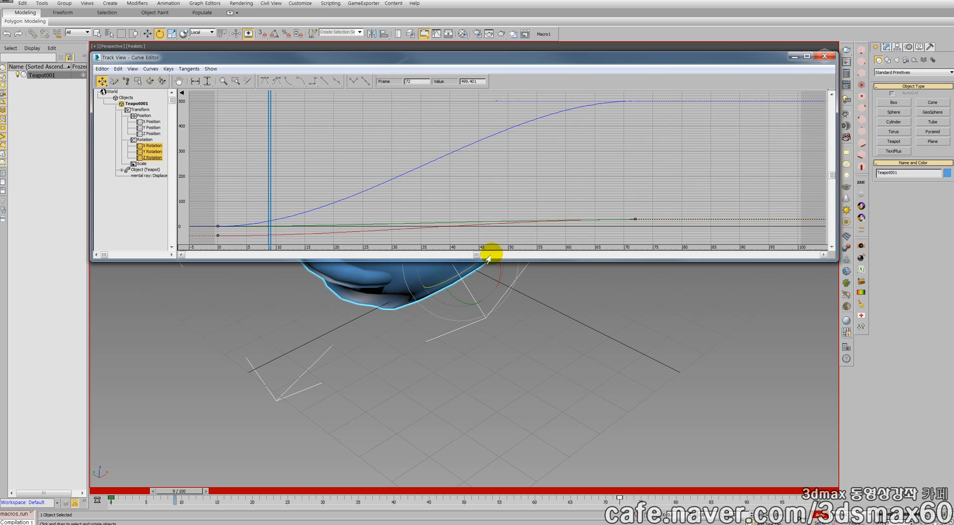
middle_drag(491, 271, 487, 377)
right_click(485, 375)
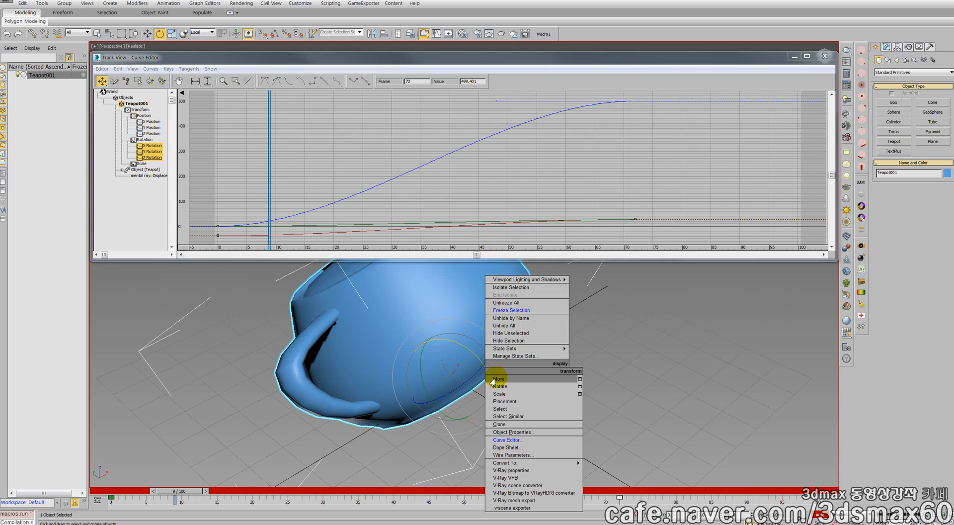
click(496, 381)
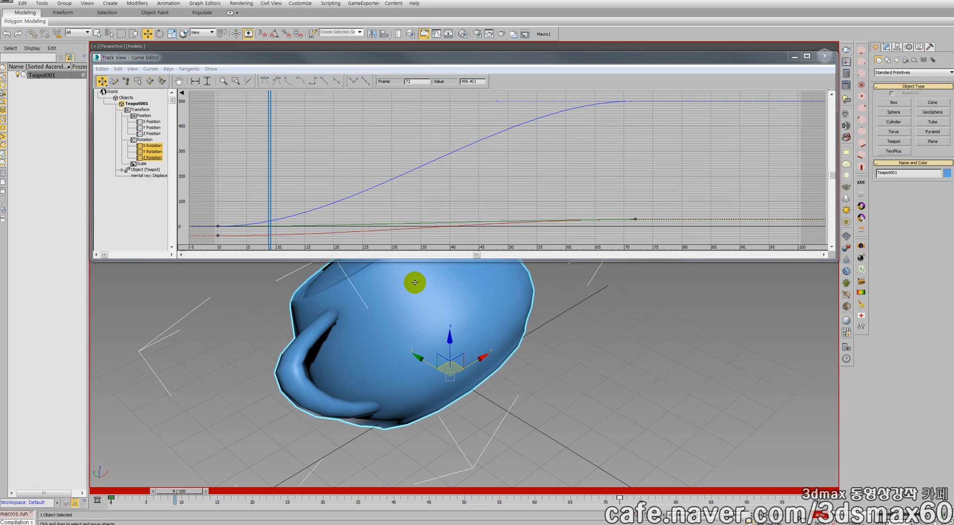
Select the rotation keys at frame 0 and at frame 72 in the Curve Editor to compare the curves' start and end
drag(212, 211, 234, 256)
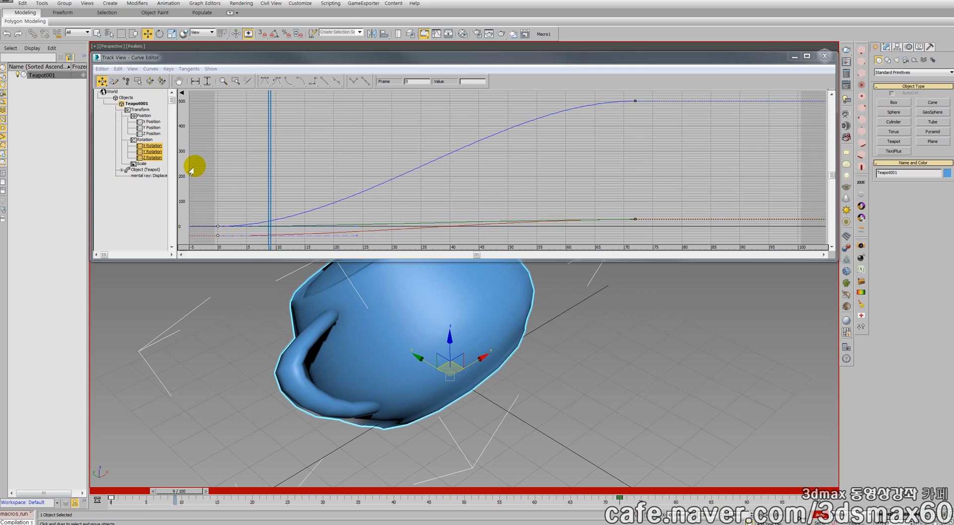
drag(207, 172, 255, 259)
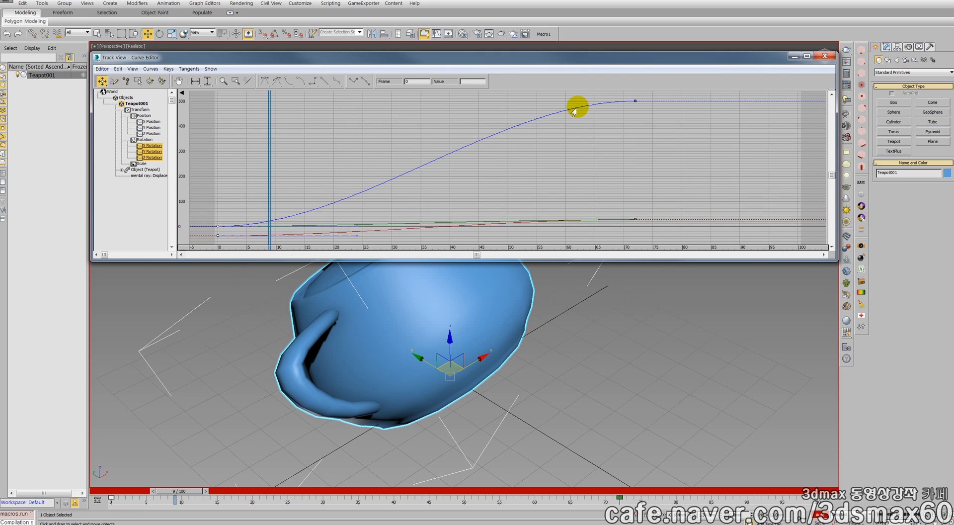
drag(672, 115, 622, 94)
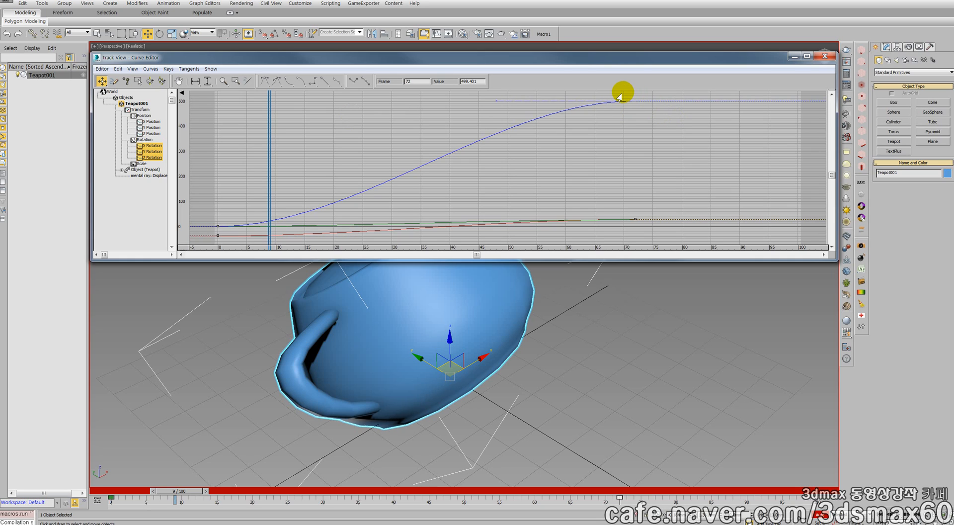
click(608, 176)
drag(652, 232, 607, 94)
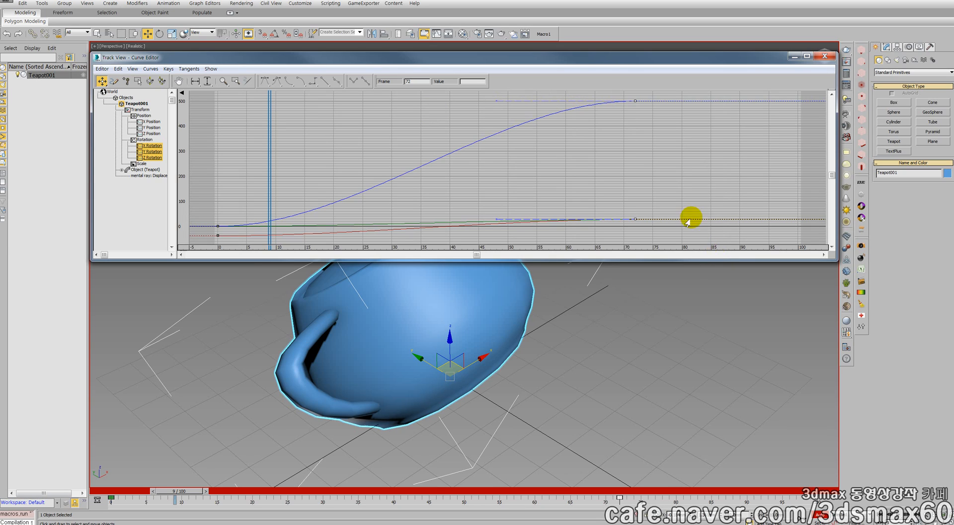
drag(612, 93, 707, 256)
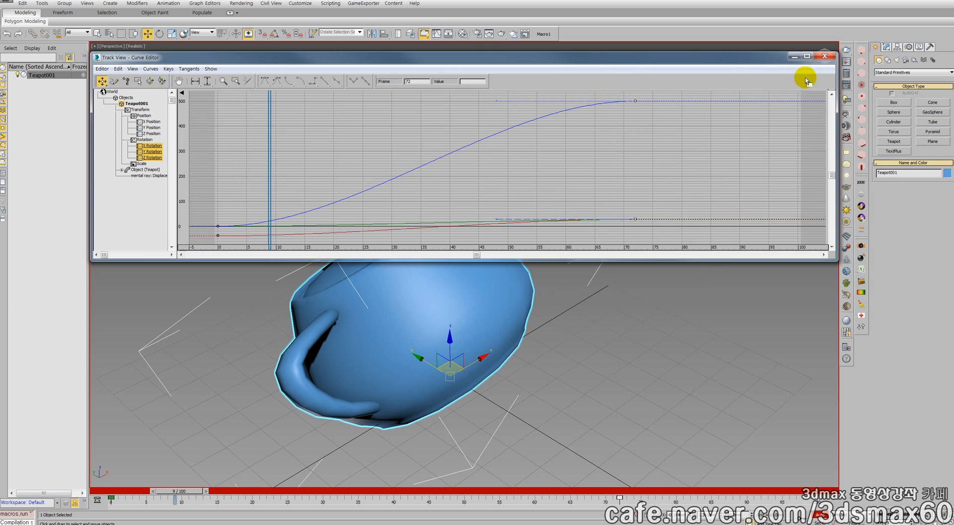
Display the teapot's motion parameters and close the Curve Editor
click(909, 47)
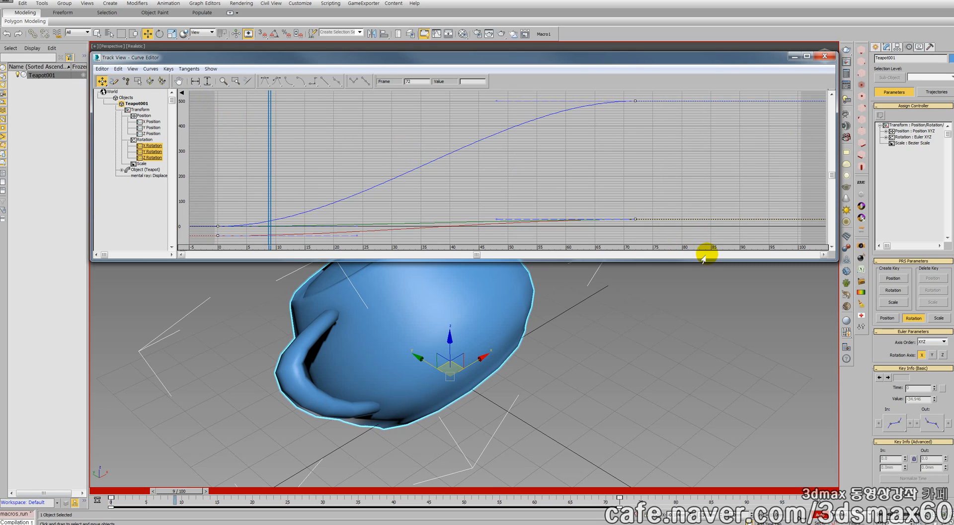
click(823, 56)
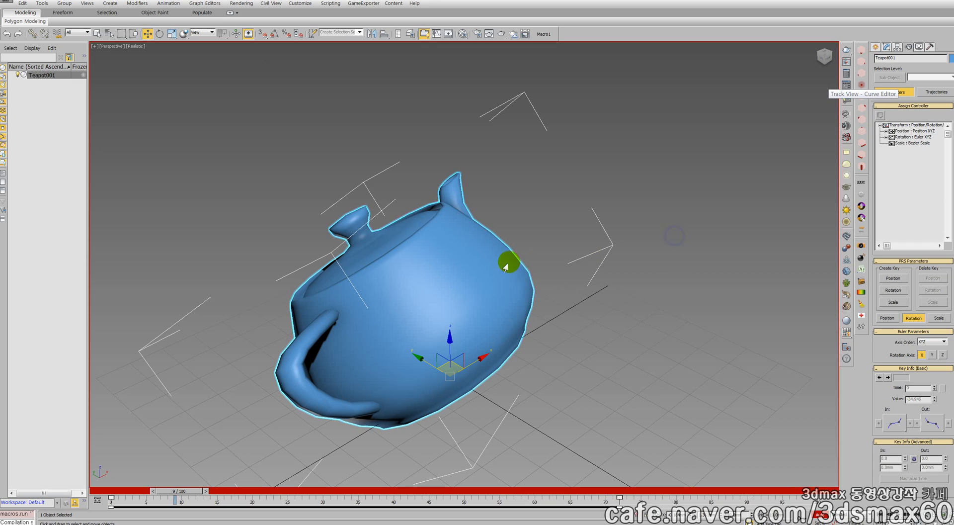
Turn off Auto Key, reselect the teapot, and store the scene state with Hold
middle_drag(509, 261, 611, 236)
click(611, 236)
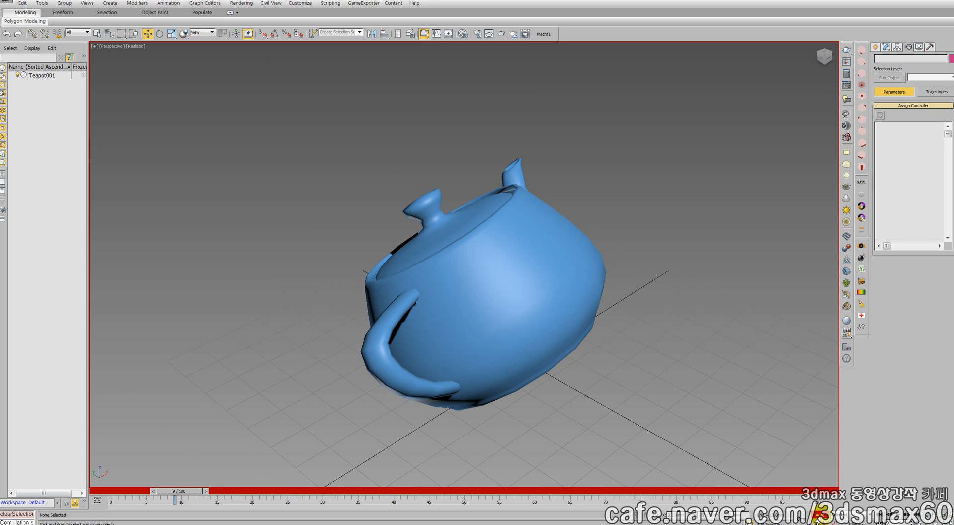
click(819, 517)
click(542, 345)
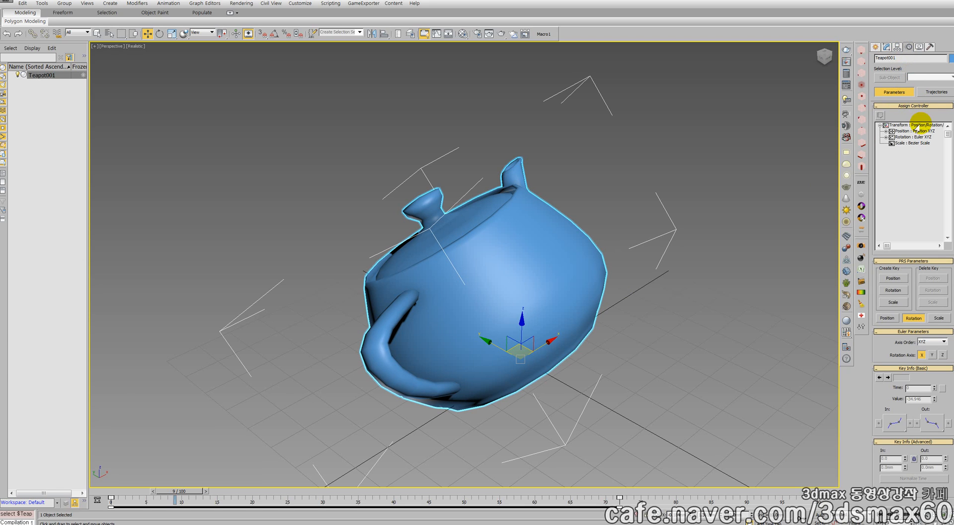
click(23, 4)
click(32, 34)
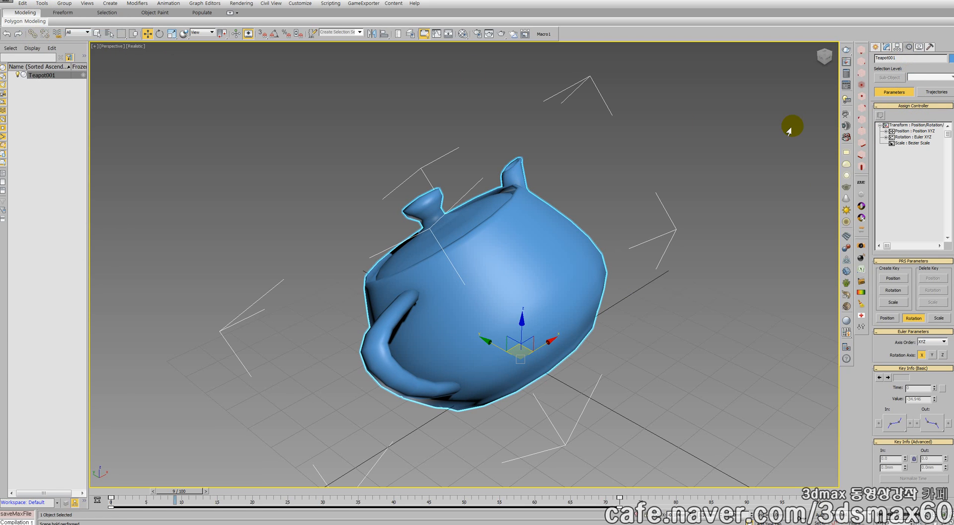
Try the Linear Rotation controller on the teapot's rotation track and scrub the animation to frame 73
click(907, 137)
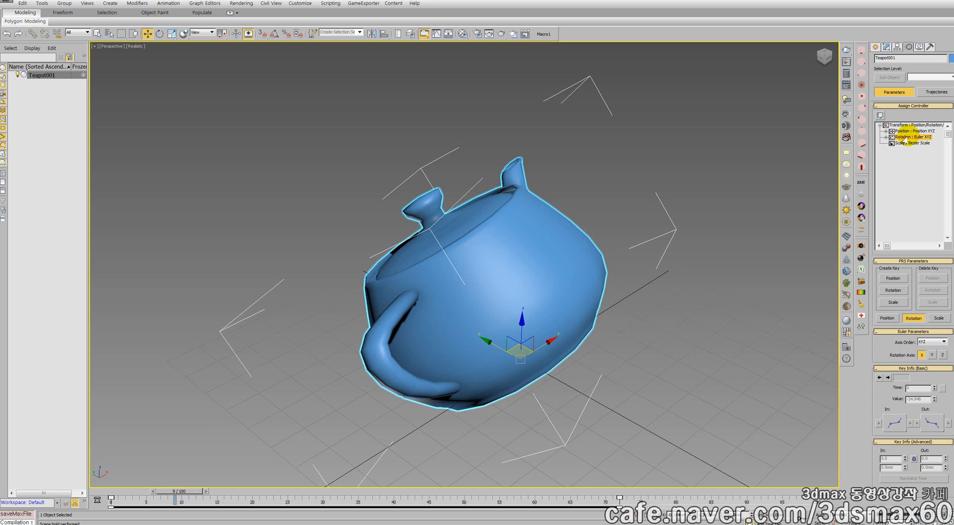
click(880, 114)
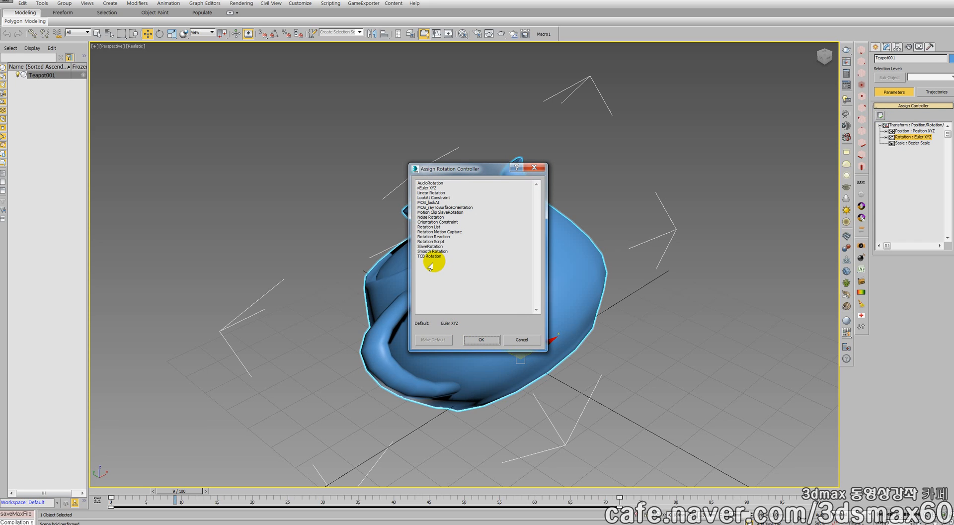
click(430, 193)
double_click(429, 194)
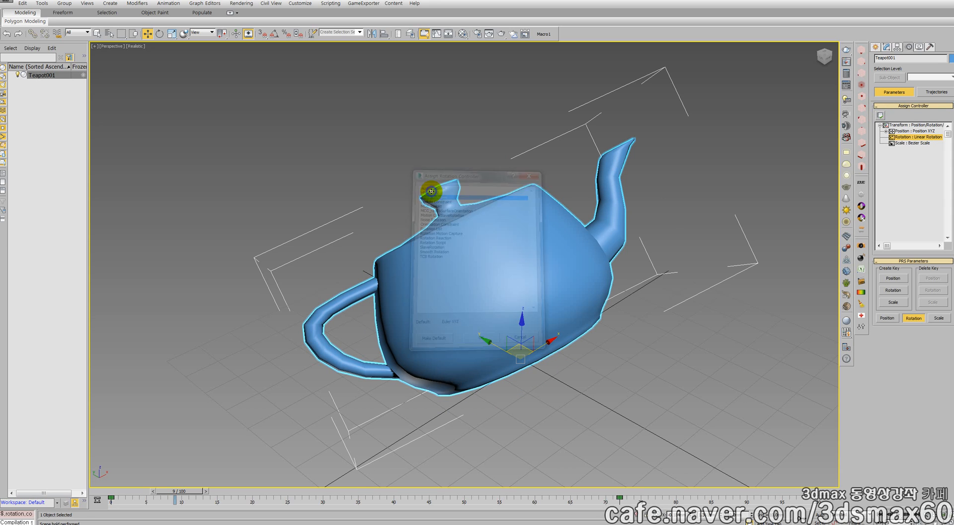
click(146, 492)
drag(148, 498, 618, 449)
key(w)
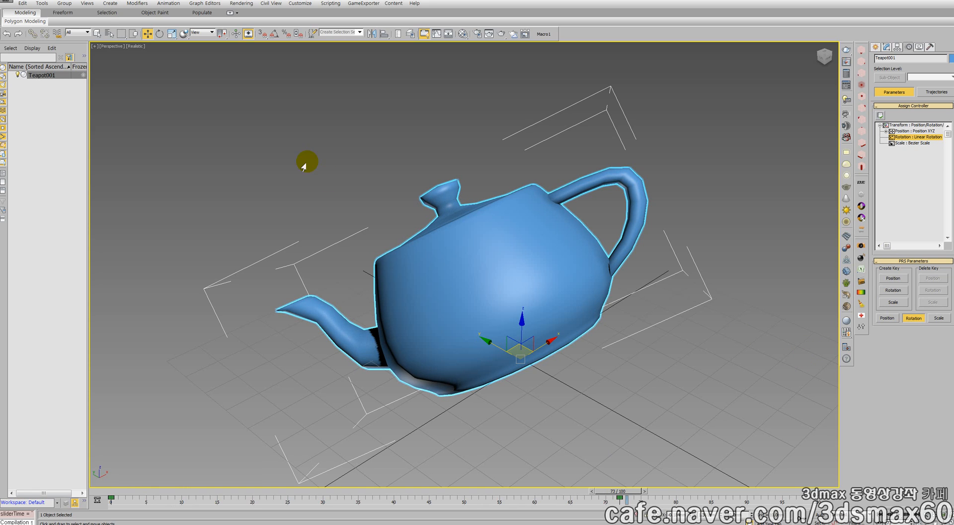
Restore the held scene state with Fetch
click(40, 4)
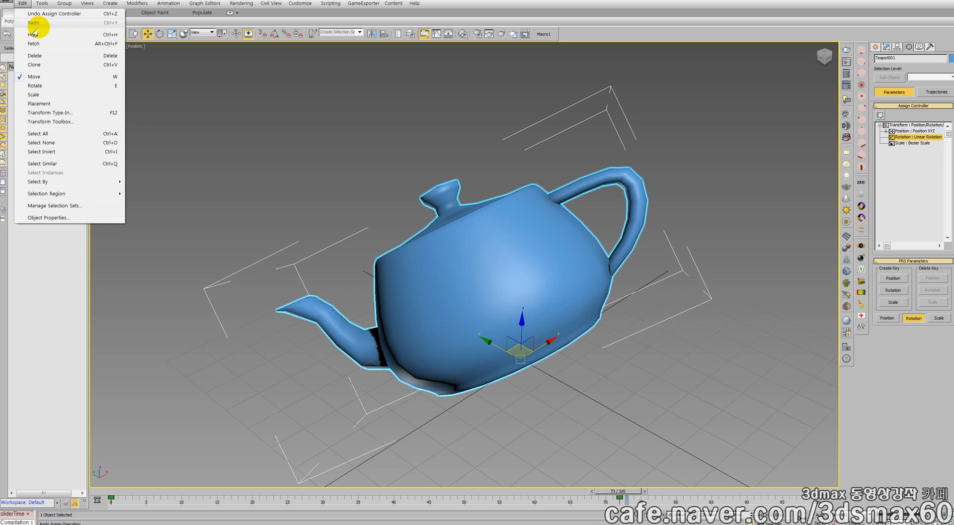
click(38, 43)
click(464, 296)
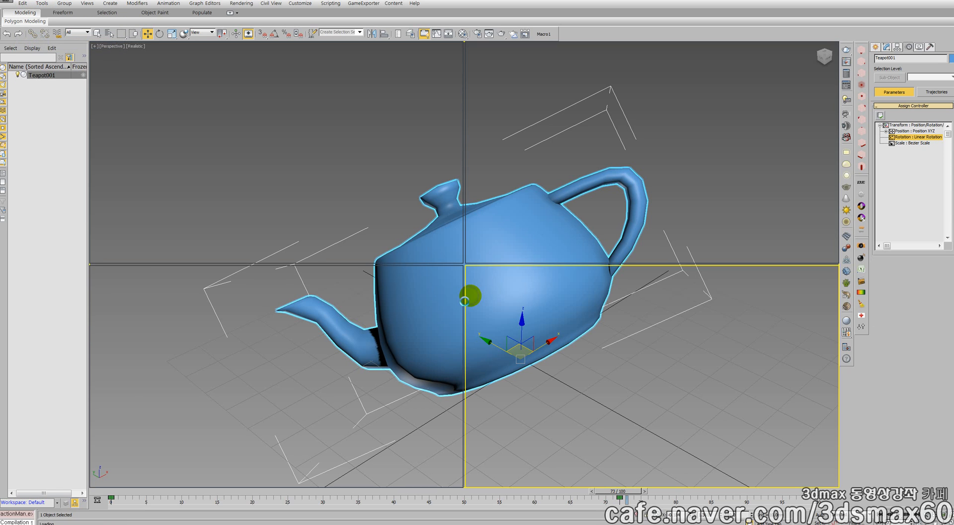
click(484, 296)
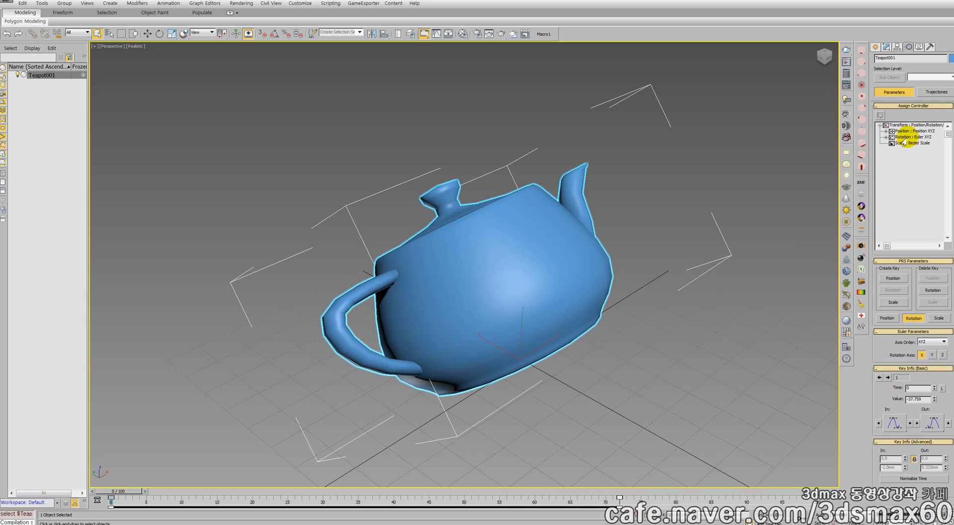
Assign the TCB Rotation controller to the teapot's rotation track and keep the time at frame 0
click(880, 115)
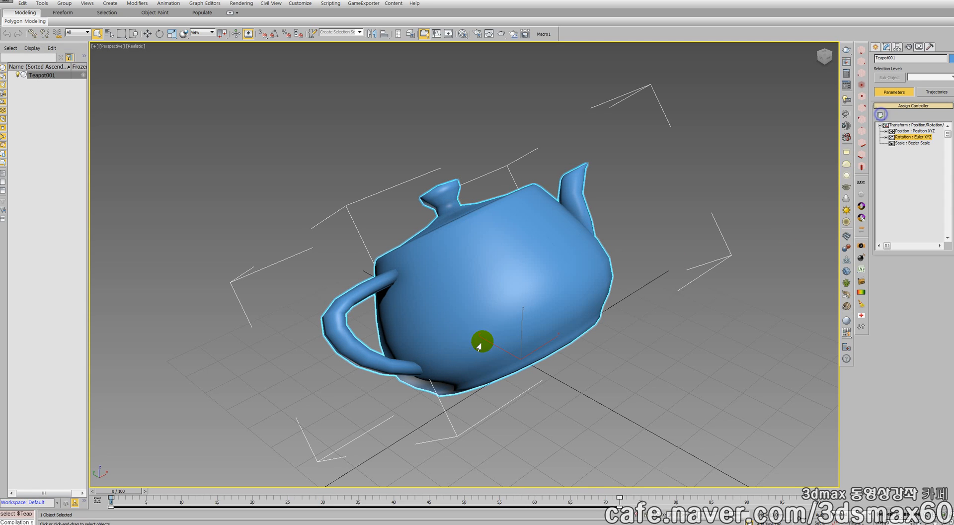
click(425, 256)
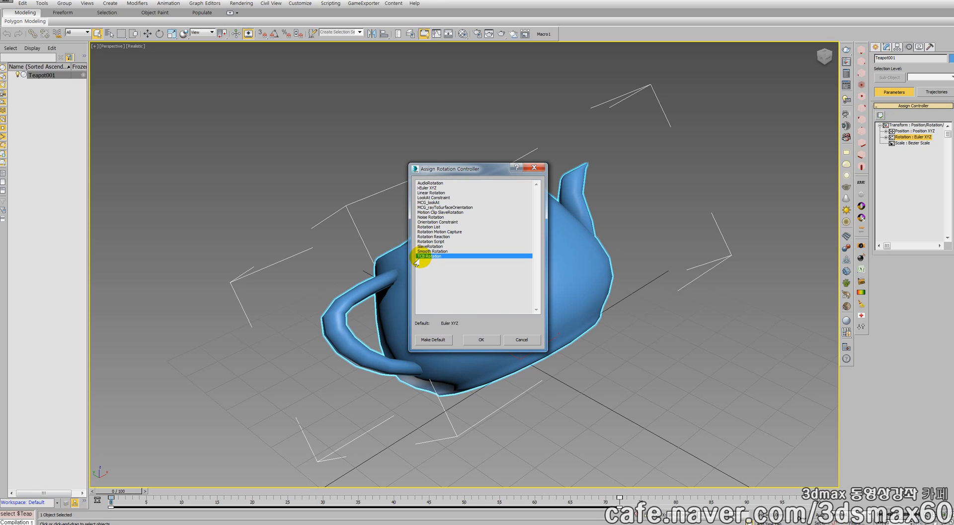
click(478, 338)
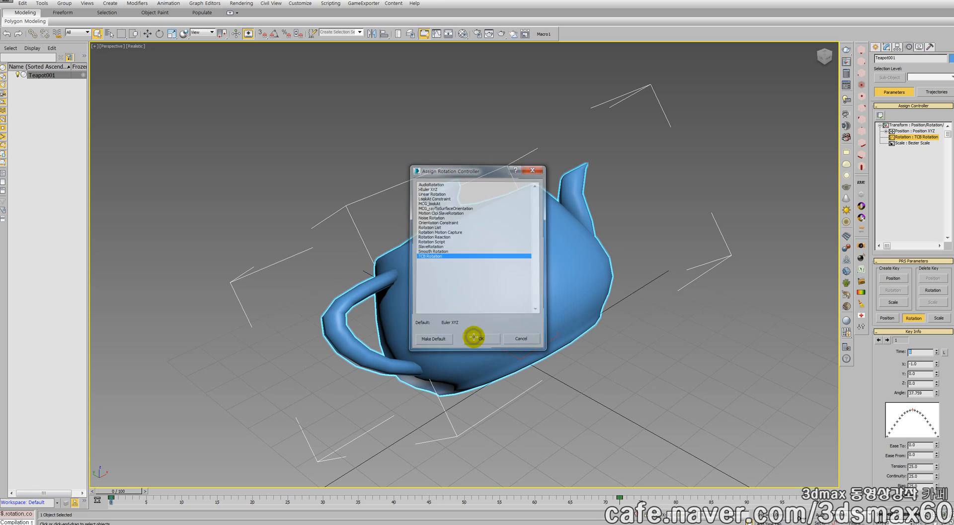
drag(106, 478, 69, 462)
Try a continuity of 50 on the teapot's TCB rotation key at frame 0
click(922, 466)
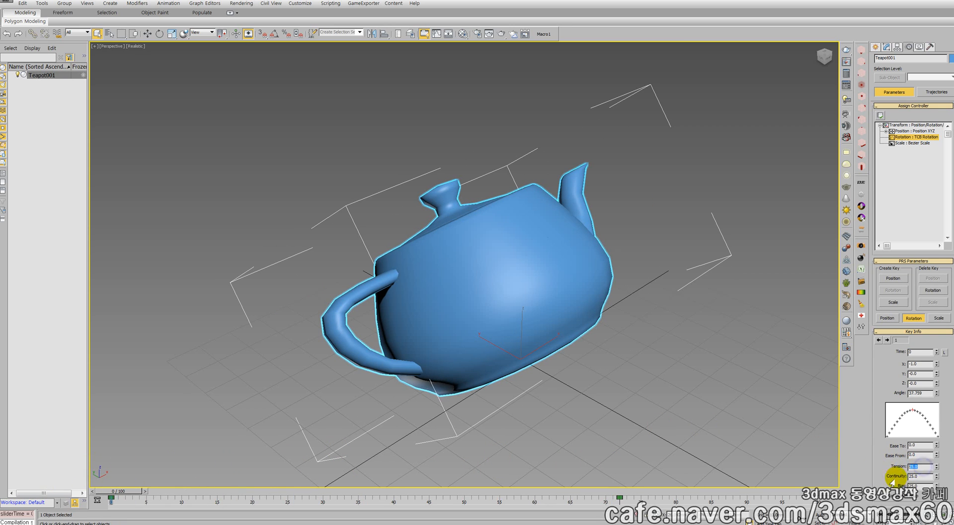
mouse_move(923, 476)
mouse_down()
mouse_move(877, 477)
mouse_move(894, 484)
mouse_move(885, 485)
mouse_up()
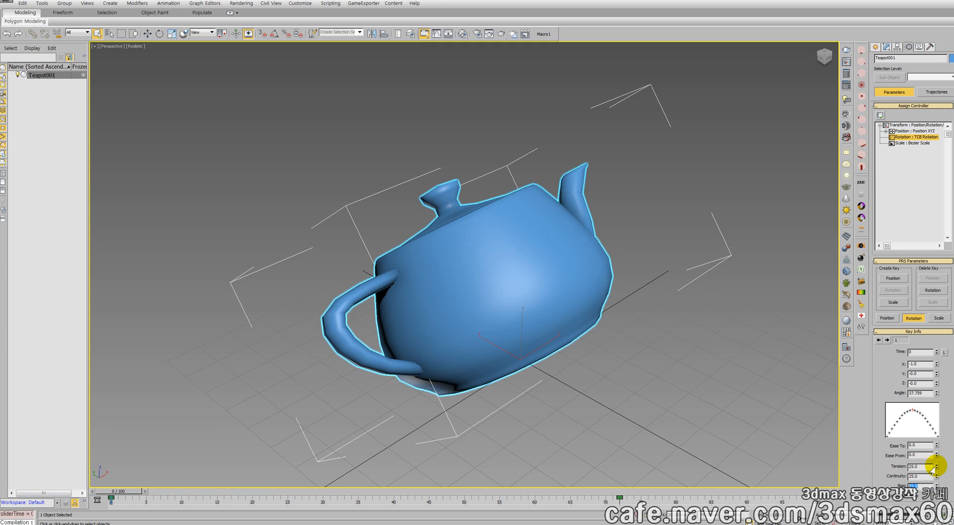
mouse_move(936, 466)
mouse_down()
mouse_move(927, 402)
mouse_move(927, 471)
mouse_up()
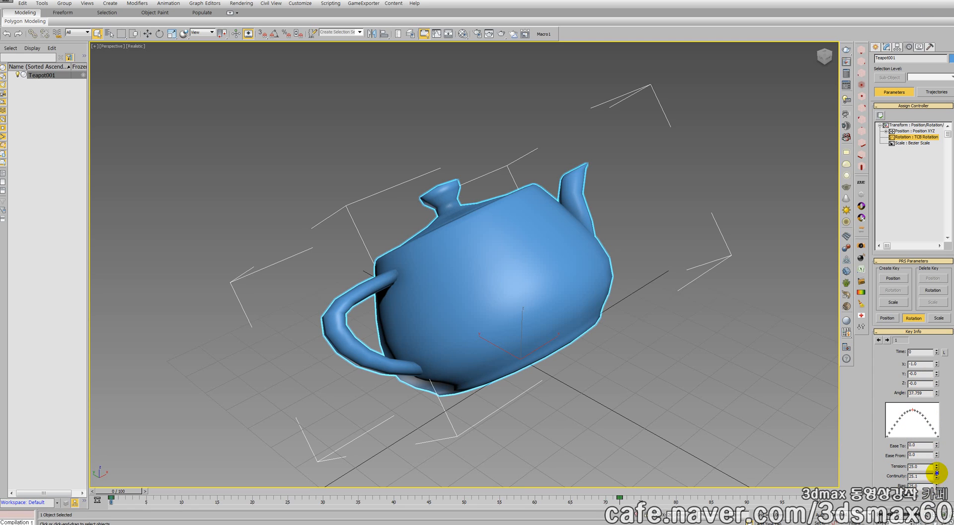
drag(936, 472, 930, 418)
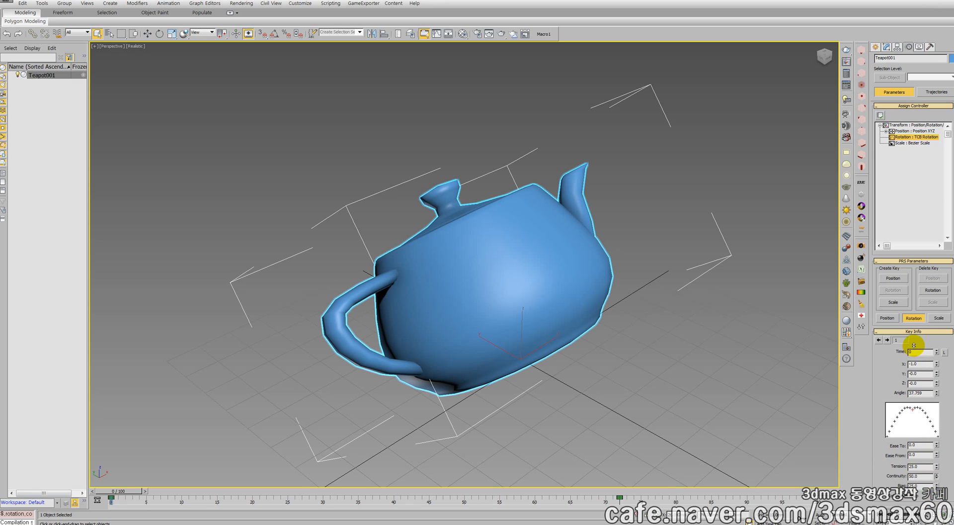
drag(914, 344, 934, 426)
right_click(934, 426)
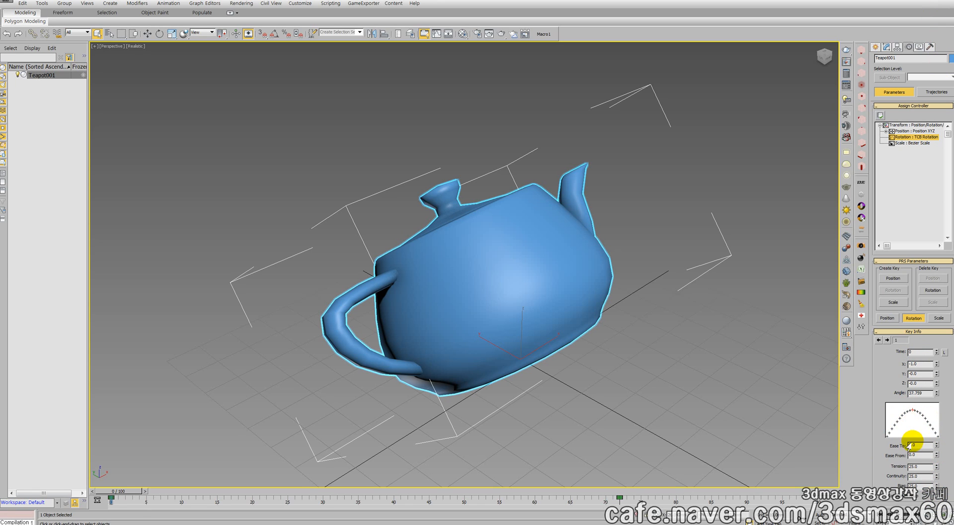
Try different bias and ease values on the teapot's rotation key at frame 0
click(923, 485)
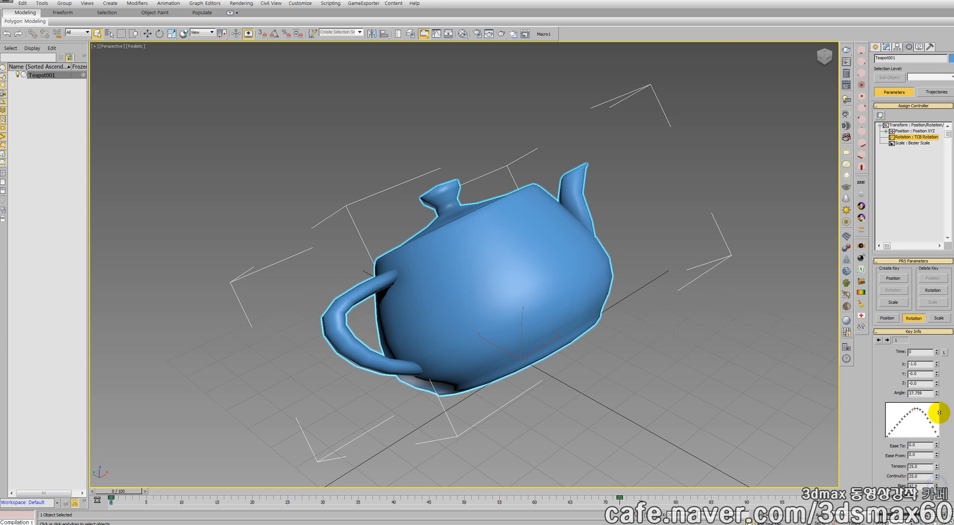
click(924, 477)
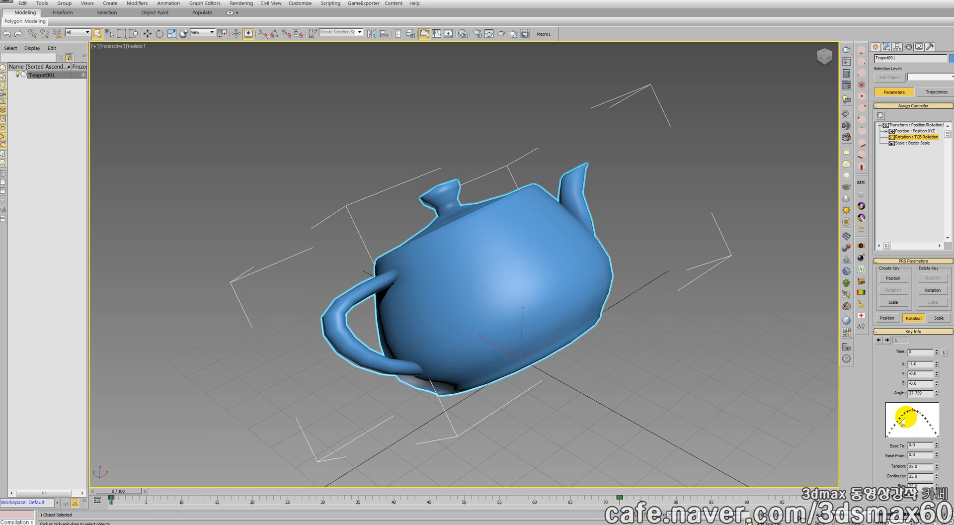
click(936, 445)
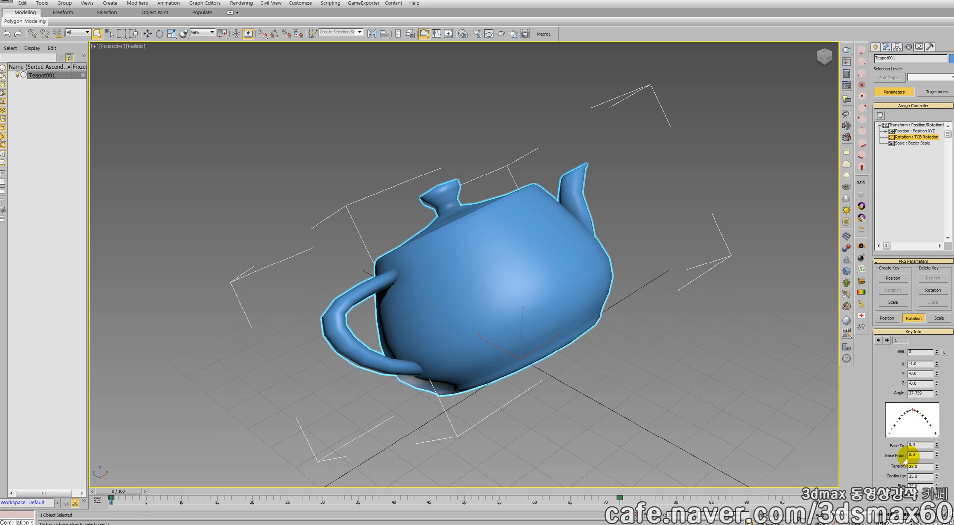
mouse_move(936, 454)
mouse_down()
mouse_move(939, 403)
mouse_move(936, 452)
mouse_up()
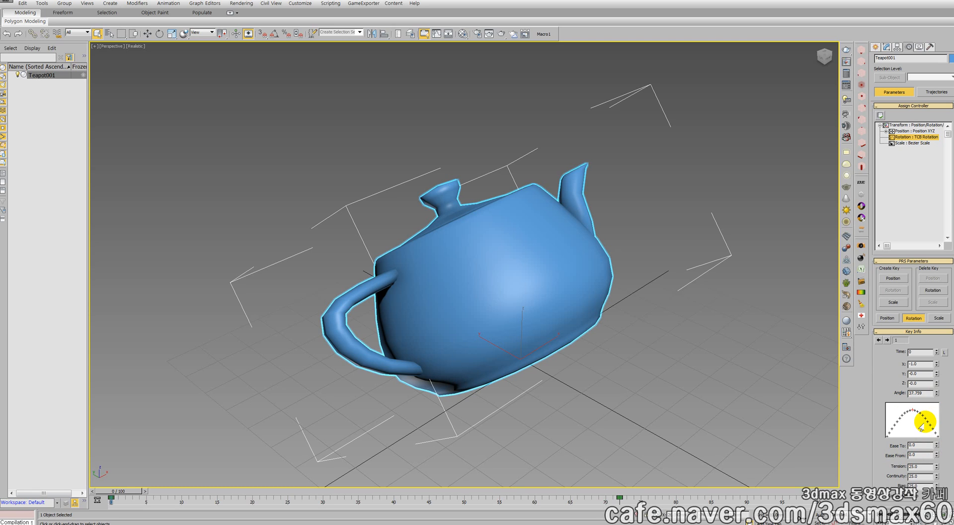
Go to frame 72 and set that rotation key's angle to 180
double_click(928, 393)
drag(107, 490, 605, 502)
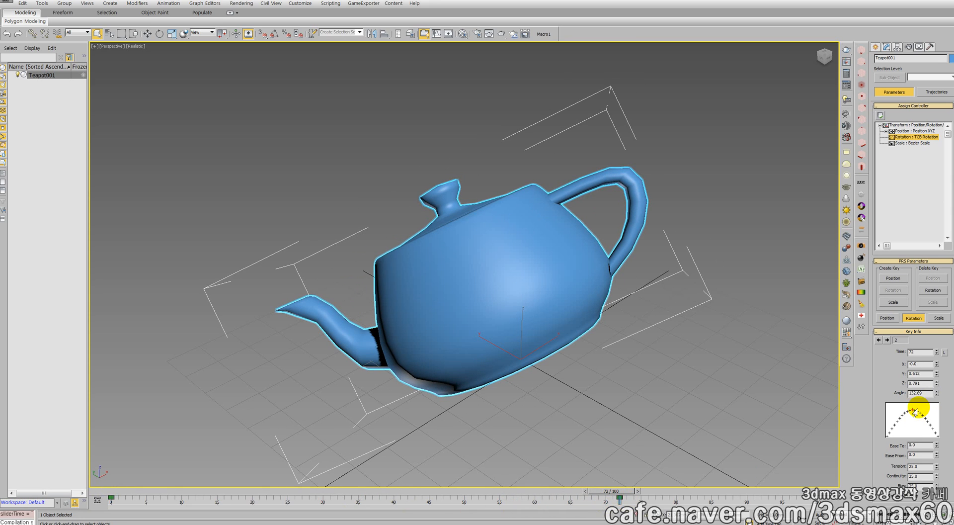
double_click(926, 392)
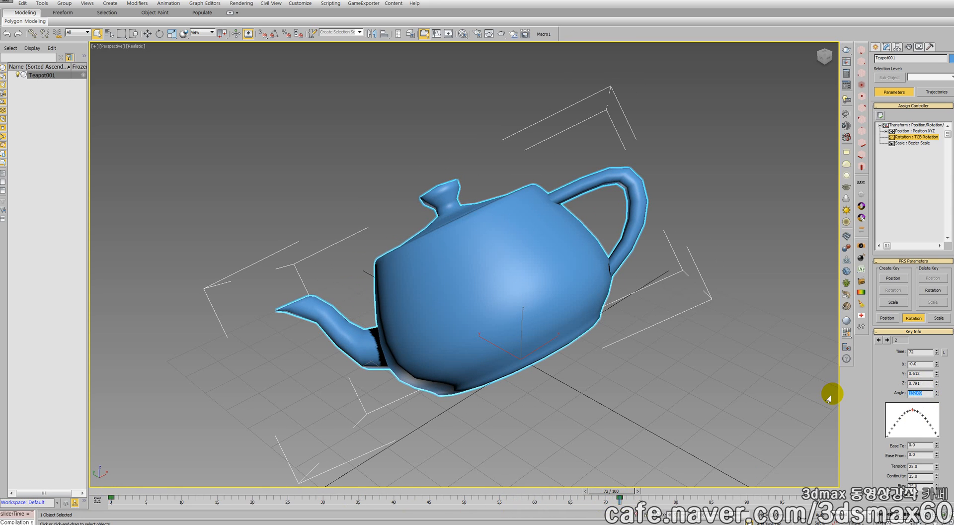
text(180)
key(Return)
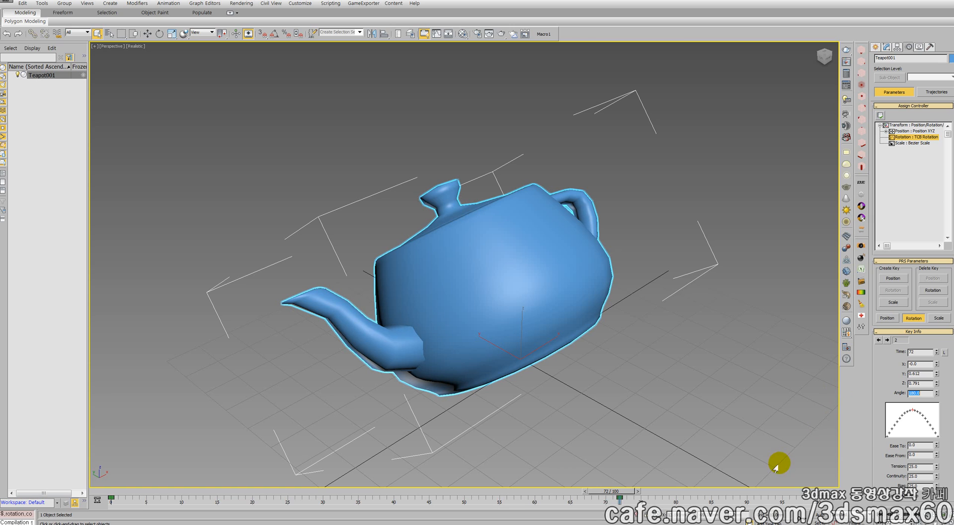
Set the angle of the teapot's rotation key at frame 72 to 190
mouse_move(628, 492)
mouse_down()
mouse_move(141, 495)
mouse_move(761, 496)
mouse_move(394, 496)
mouse_move(642, 494)
mouse_move(620, 491)
mouse_up()
double_click(920, 393)
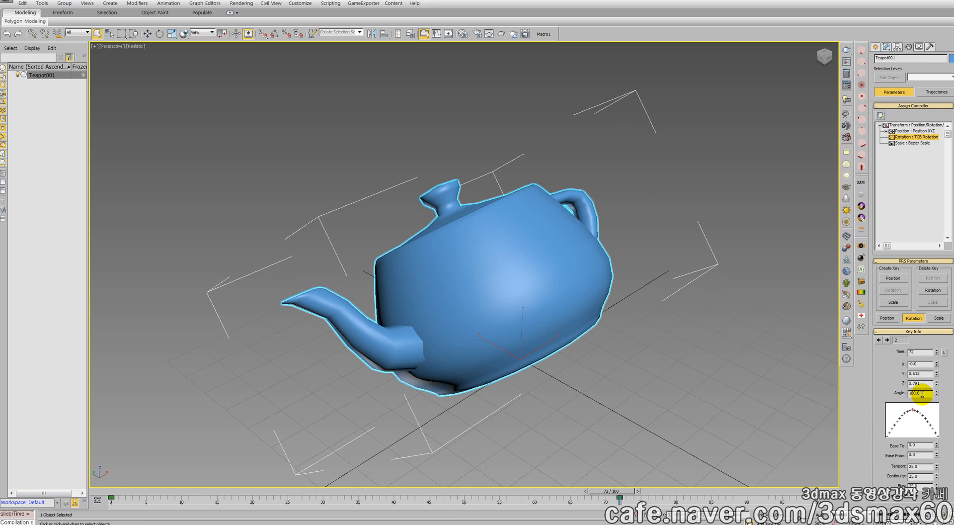
text(190)
key(Return)
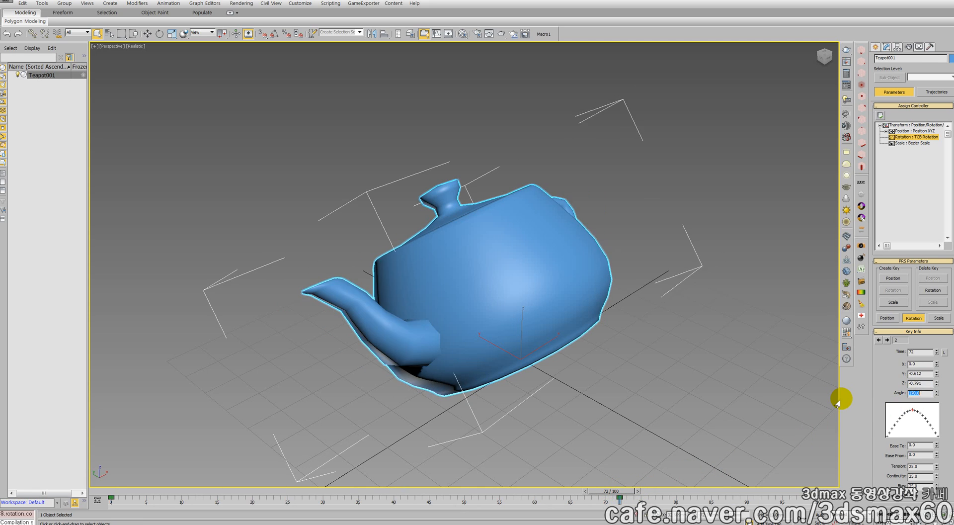
Show all four viewports and scrub the animation back to frame 72 to examine the teapot's rotation
drag(622, 491, 456, 497)
key(alt+w)
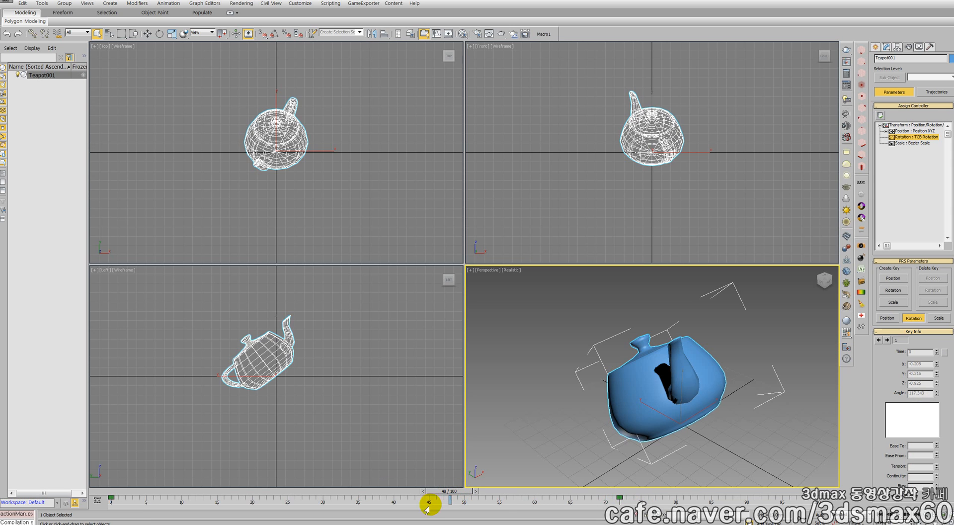
drag(469, 494, 622, 516)
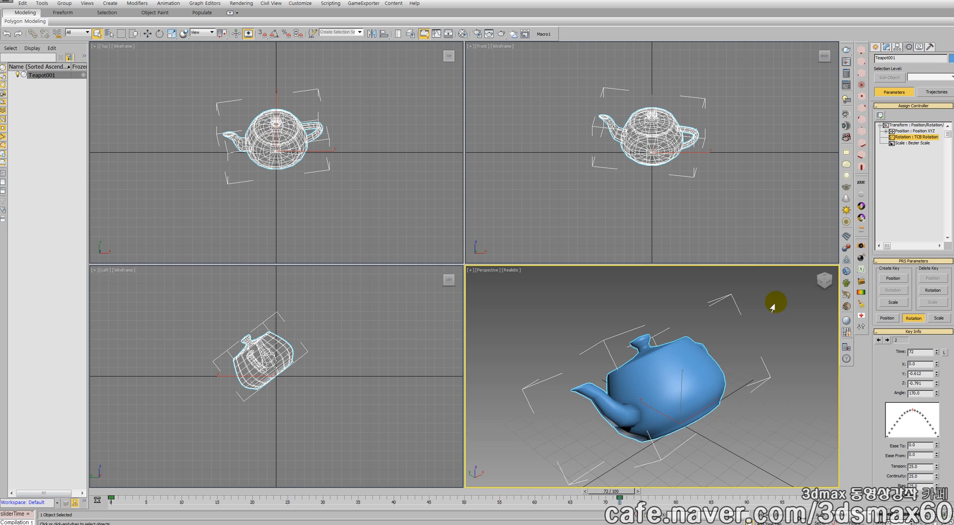
Enter the rotation angle again for the key at frame 72, and activate Move on the teapot
double_click(922, 393)
text(1)
key(Return)
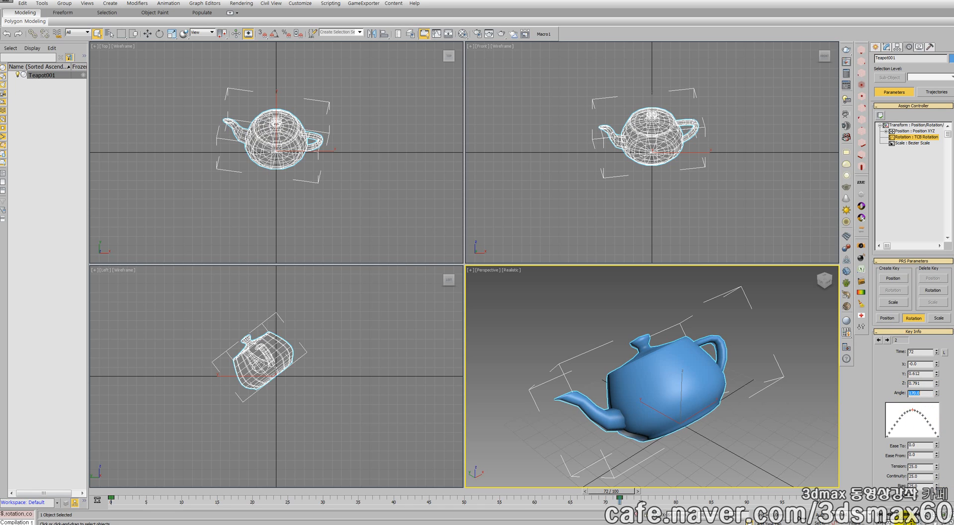
right_click(624, 387)
click(631, 395)
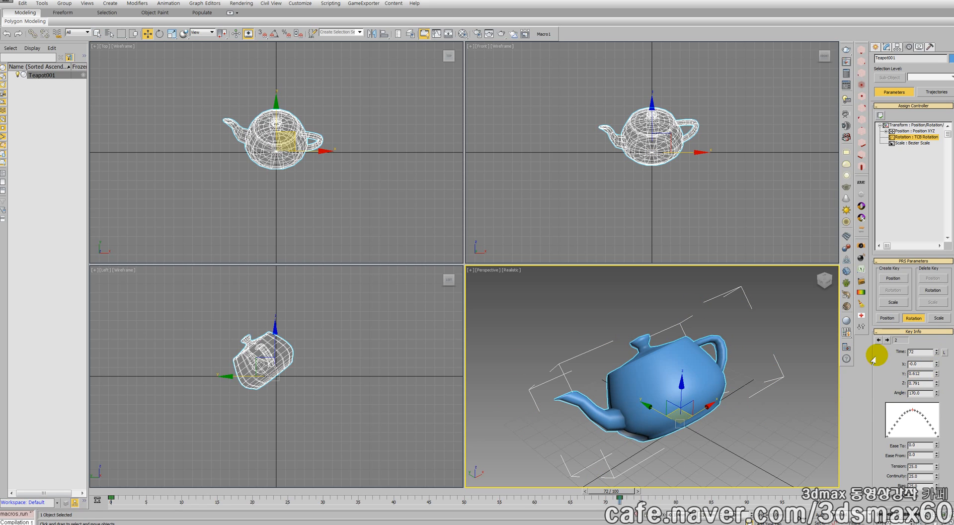
middle_drag(644, 358, 638, 357)
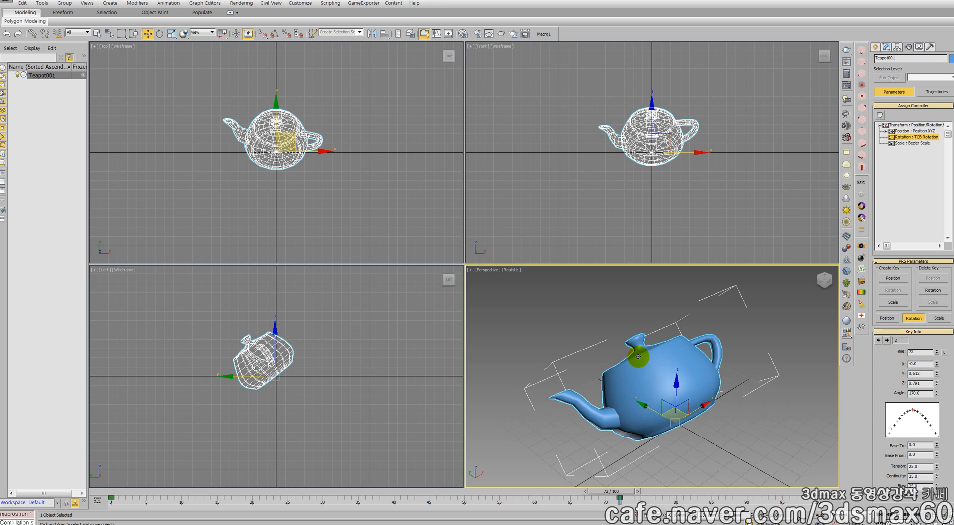
Reset the scene without saving the changes and maximize the Perspective viewport
key(alt+f)
key(r)
key(n)
key(y)
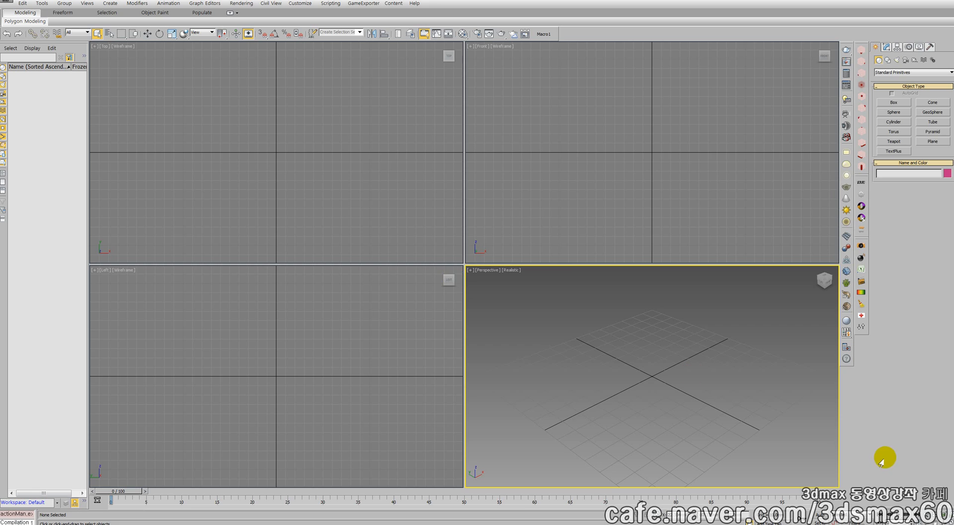
click(946, 519)
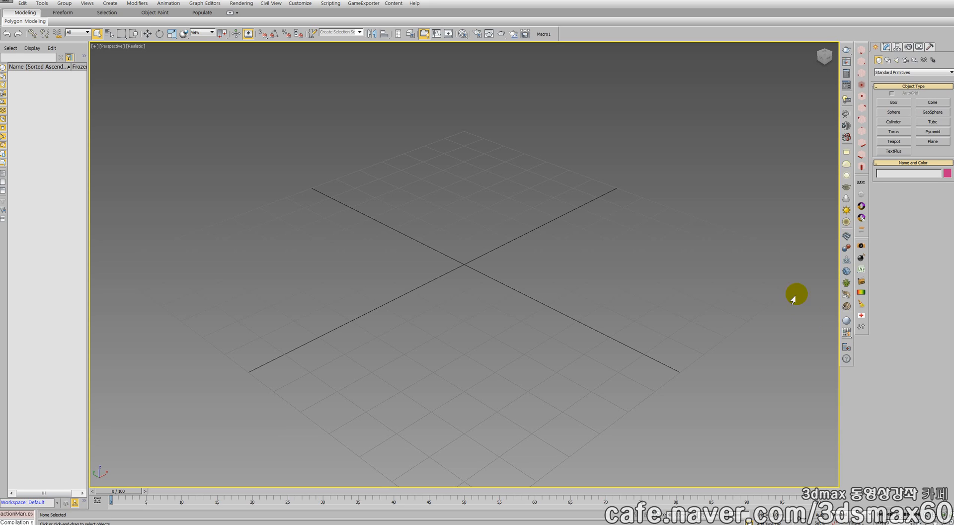
Create a teapot with a radius of about 32 mm at the origin
click(882, 150)
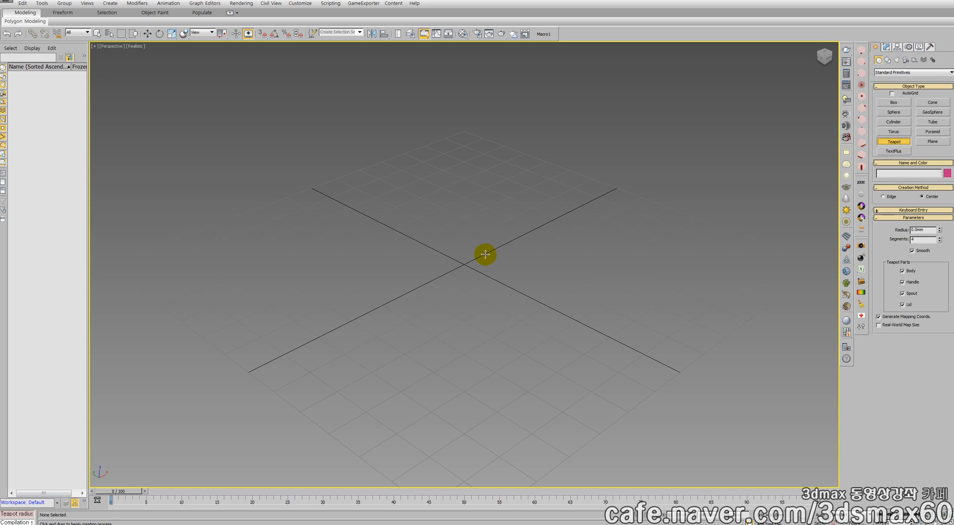
drag(463, 265, 467, 330)
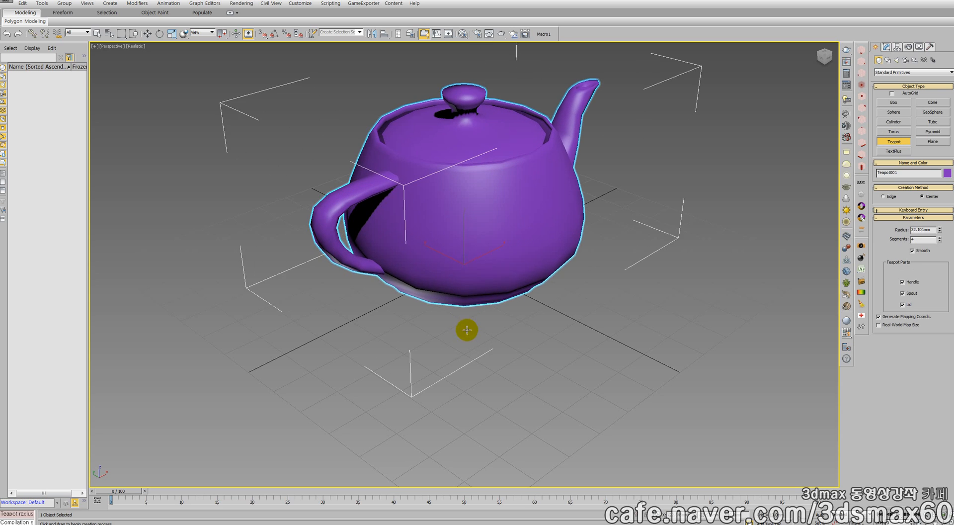
middle_drag(467, 248, 473, 297)
right_click(473, 297)
Activate Rotate and tilt the new teapot about its X axis
right_click(476, 288)
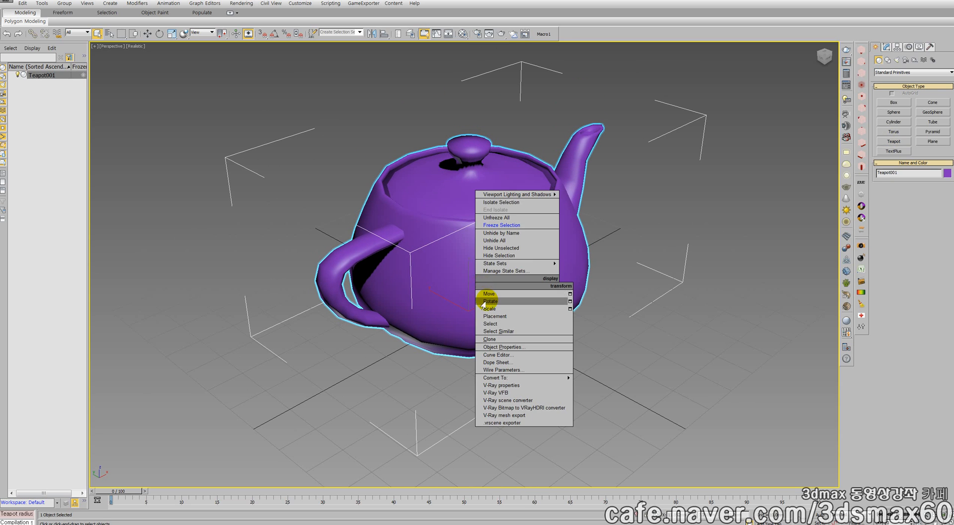
click(485, 300)
drag(487, 300, 472, 315)
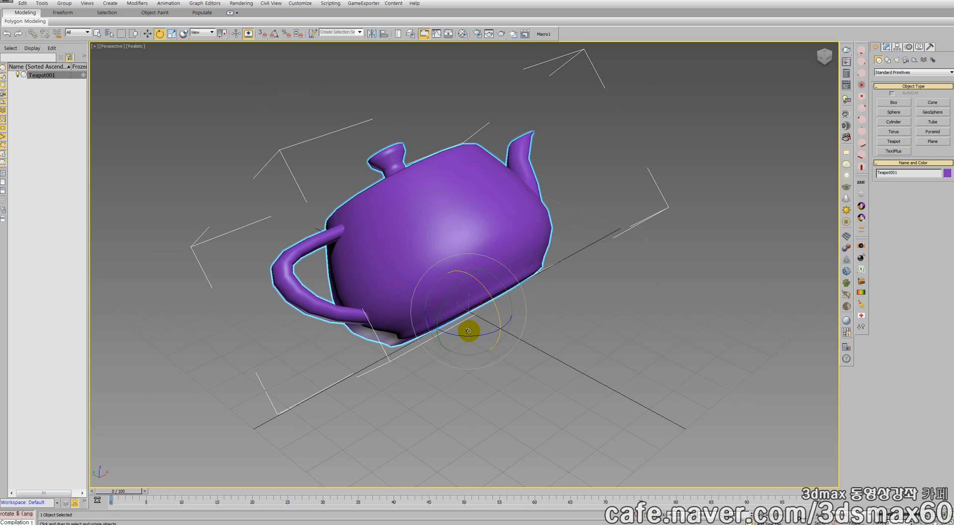
Set the rotation reference coordinate system to Local and try out the tilted teapot's local rotation axes
click(202, 33)
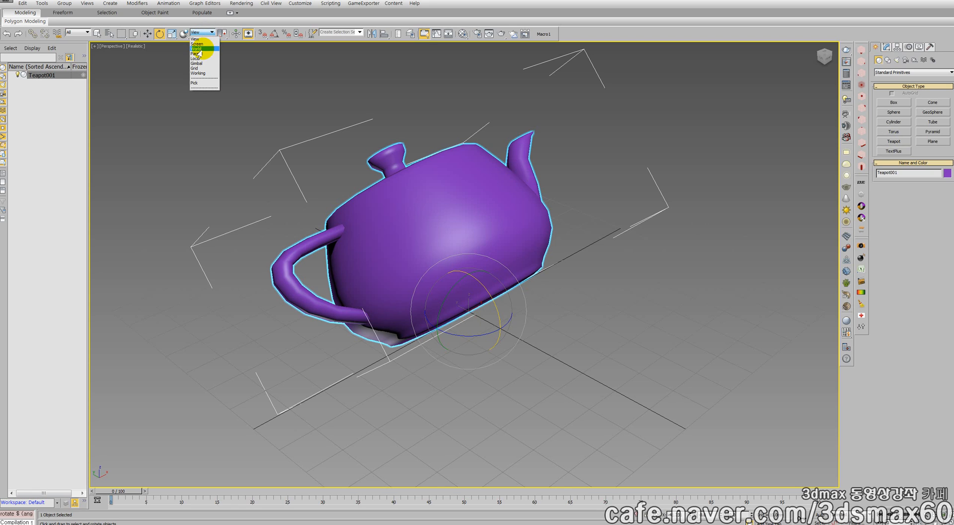
click(198, 59)
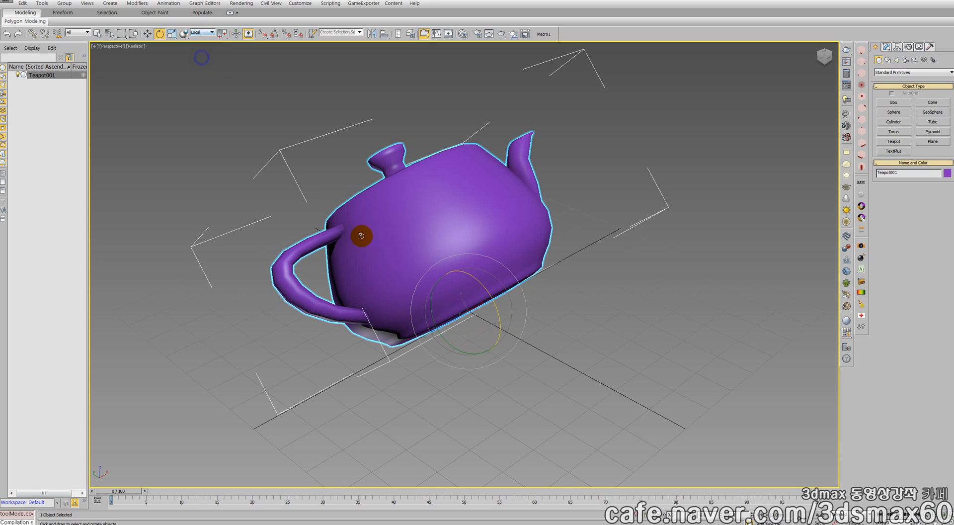
drag(460, 316, 428, 282)
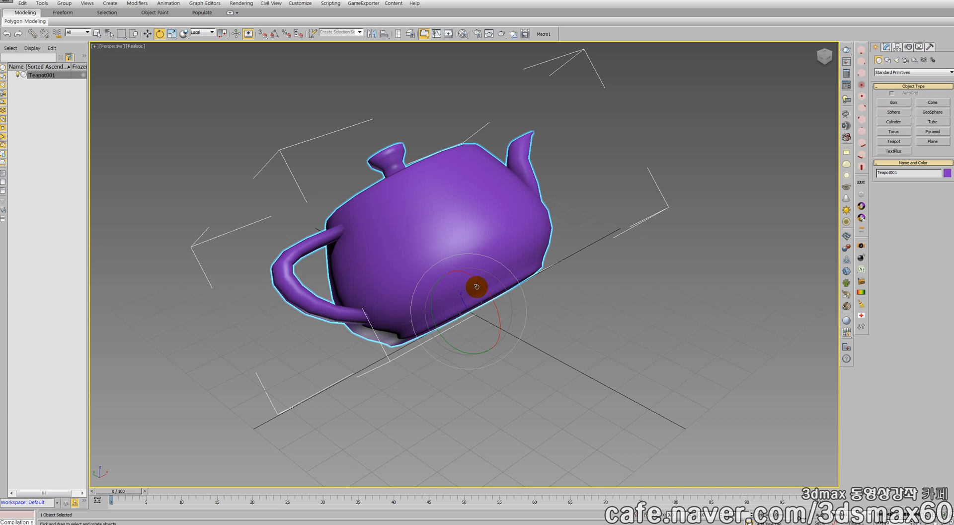
drag(482, 278, 501, 317)
drag(495, 310, 495, 312)
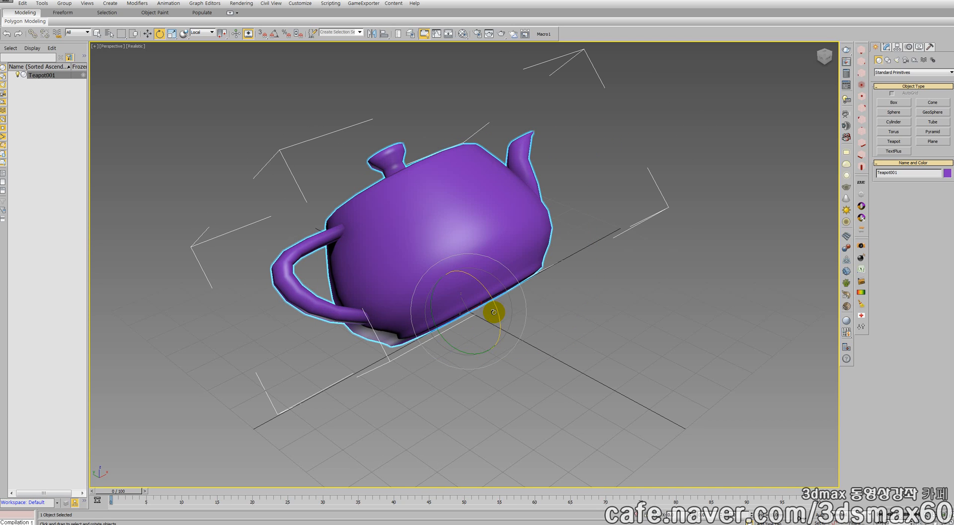
Reset the scene without saving the changes and maximize the Perspective viewport
key(ctrl+shift+r)
key(n)
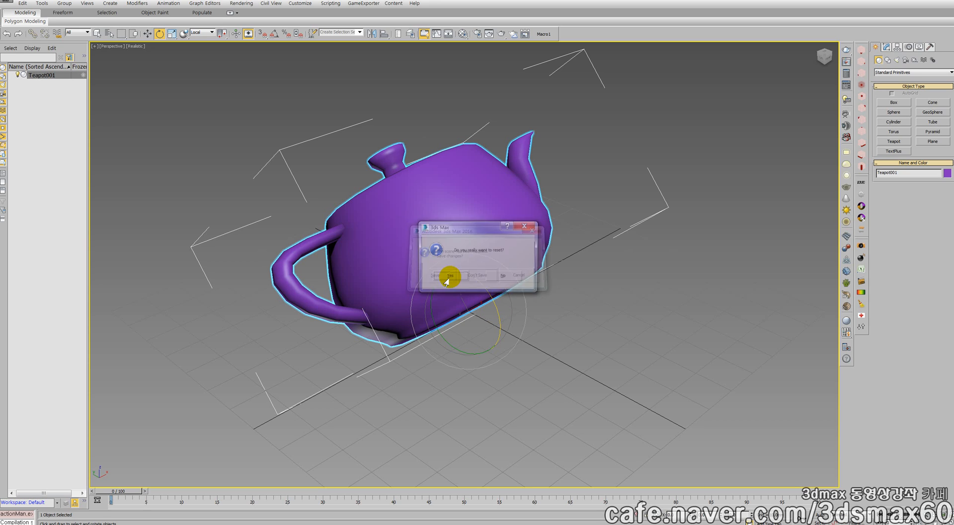
click(446, 280)
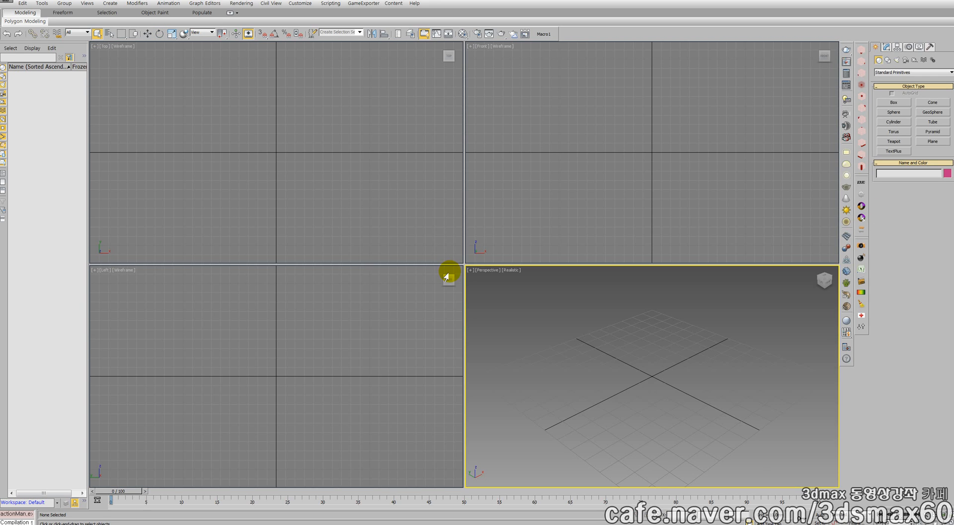
click(447, 277)
key(alt+w)
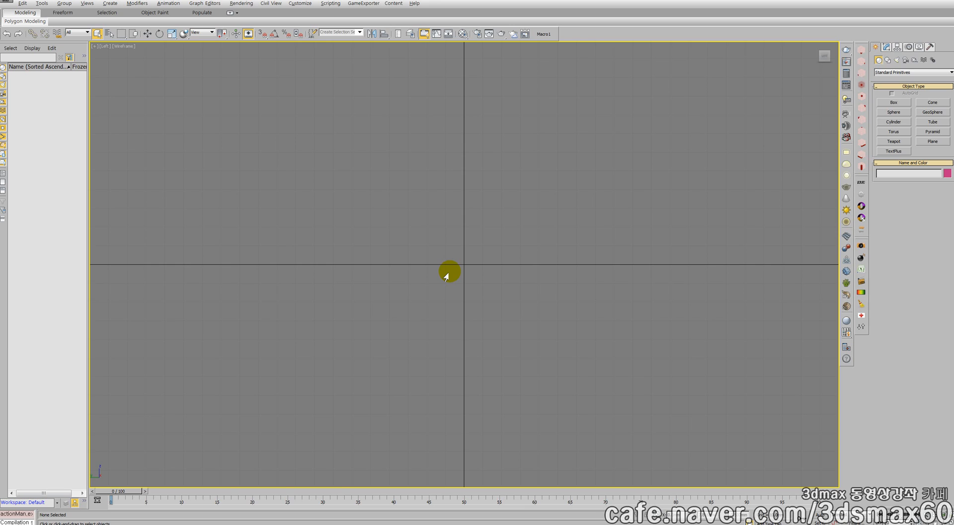
key(alt+w)
click(500, 306)
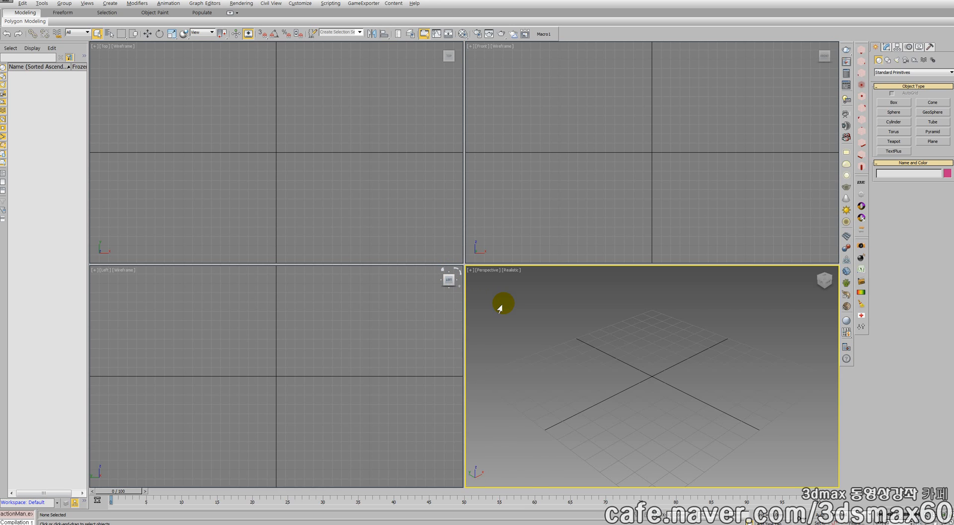
key(alt+w)
Create a teapot with a radius of about 48 mm at the origin
click(894, 141)
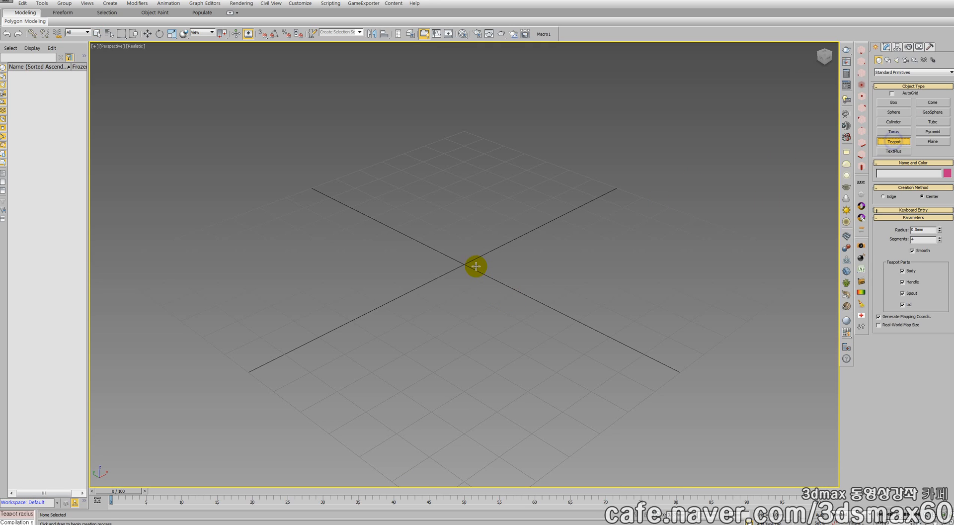
drag(464, 265, 462, 368)
middle_drag(462, 203, 455, 266)
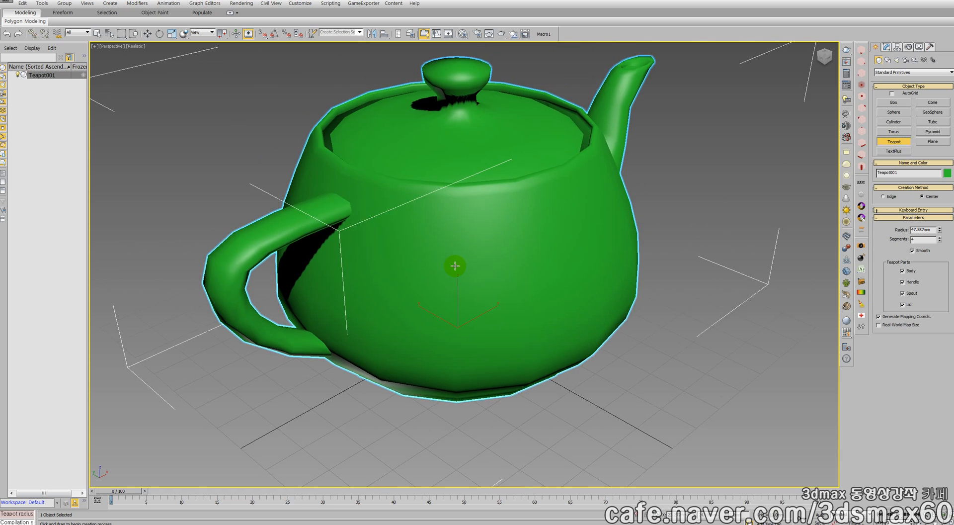
scroll(455, 266, down, 5)
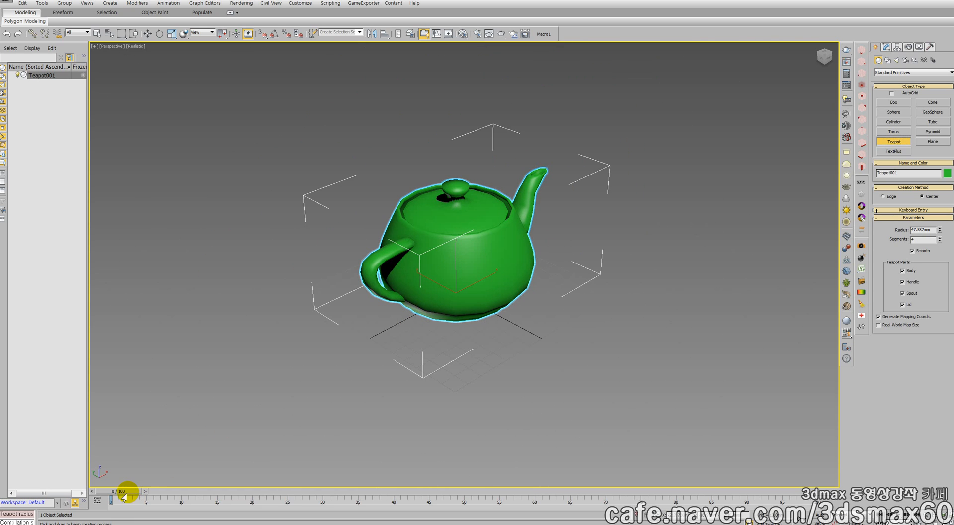
Go to frame 76, turn on Auto Key and rotate the teapot about its Z axis to record a rotation key
drag(128, 491, 648, 497)
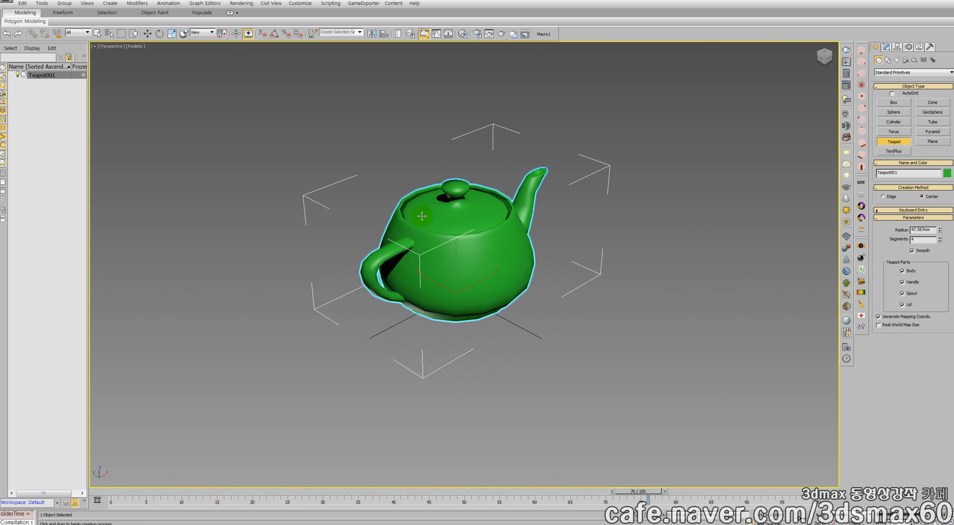
right_click(462, 268)
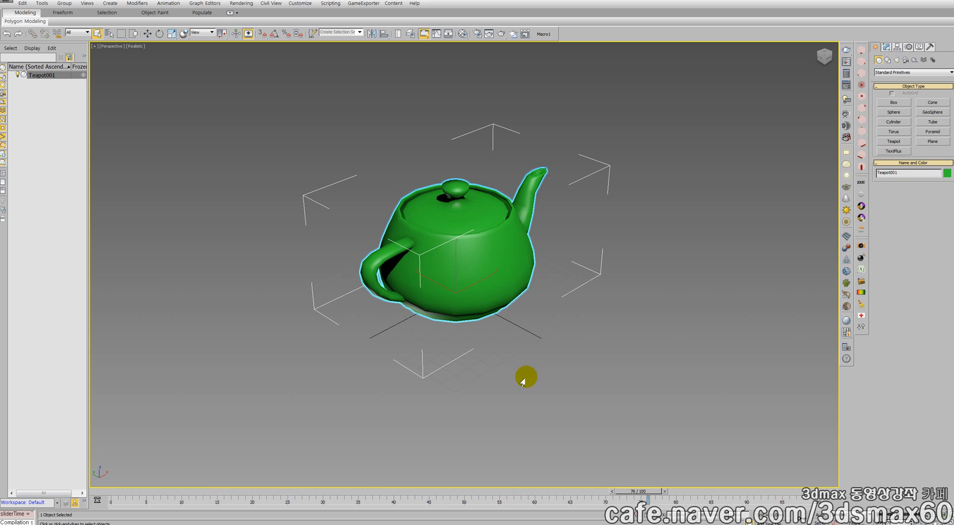
click(820, 514)
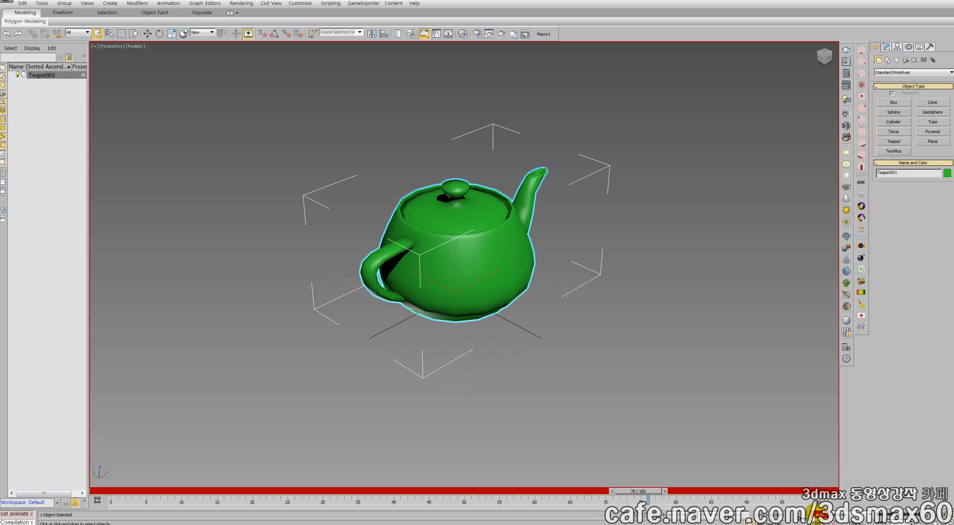
right_click(486, 289)
click(500, 301)
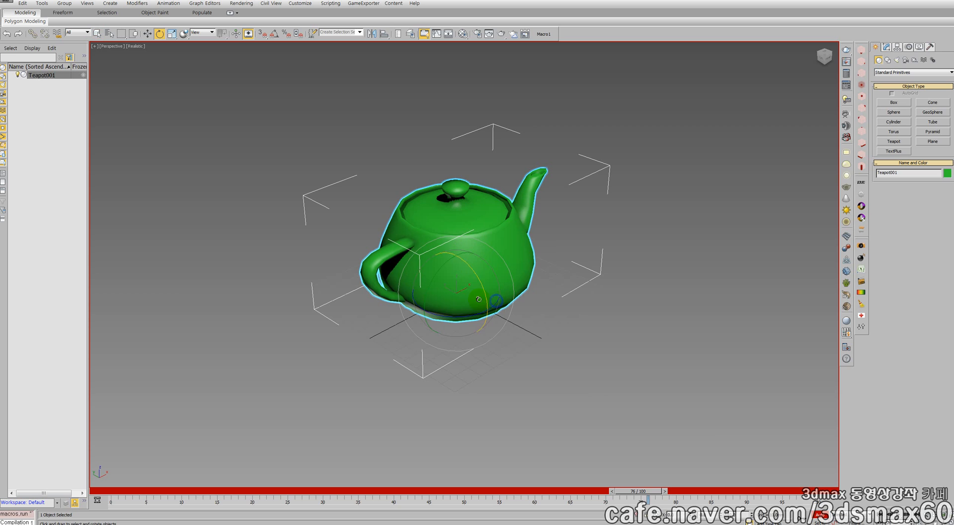
drag(477, 315, 149, 293)
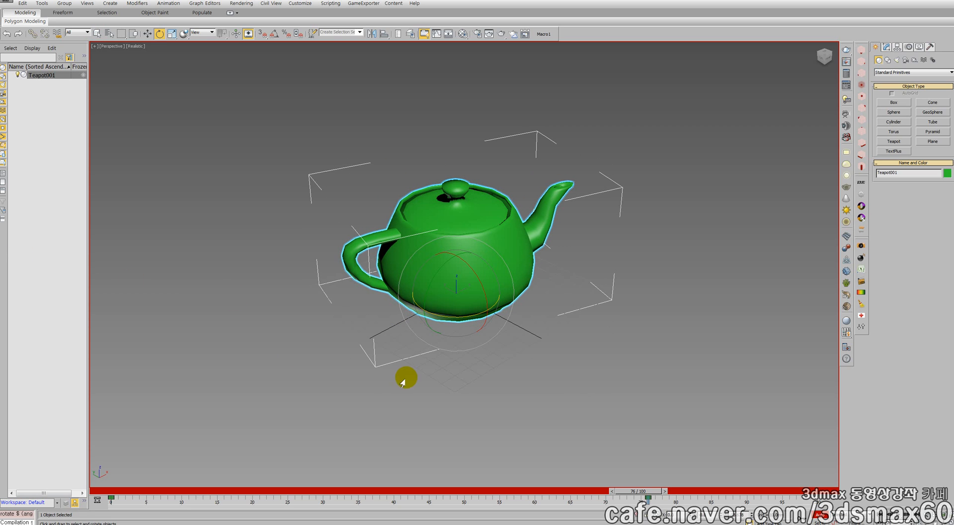
Scrub the timeline to review the keyed rotation, return to frame 0 and turn off Auto Key
drag(638, 491, 361, 491)
drag(442, 476, 48, 455)
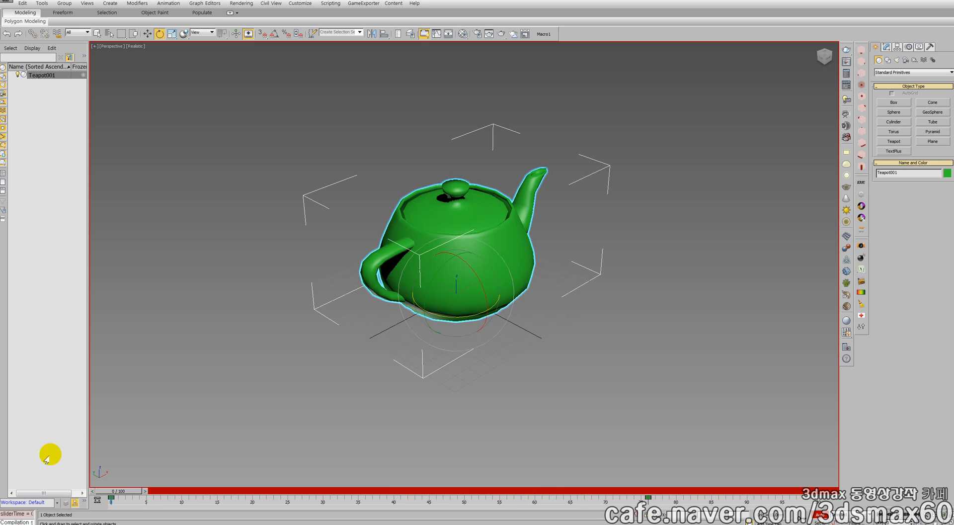
click(820, 516)
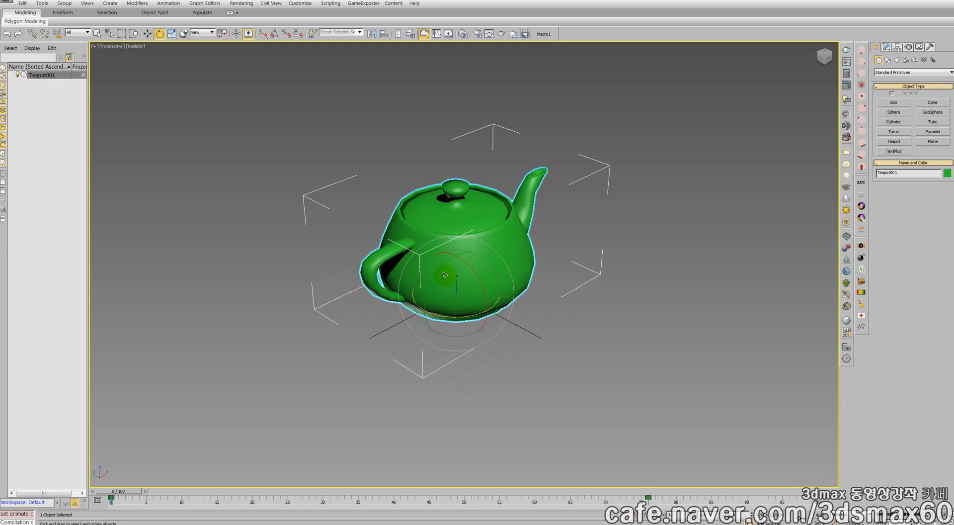
Tilt the teapot about its X axis at frame 0, activate Move and scrub the timeline to review the animation
middle_drag(445, 274, 448, 299)
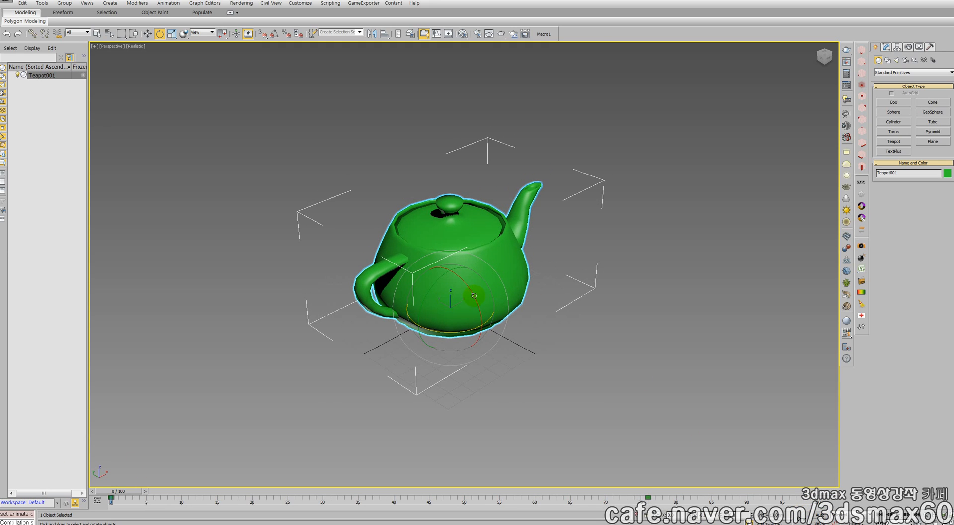
drag(467, 275, 449, 268)
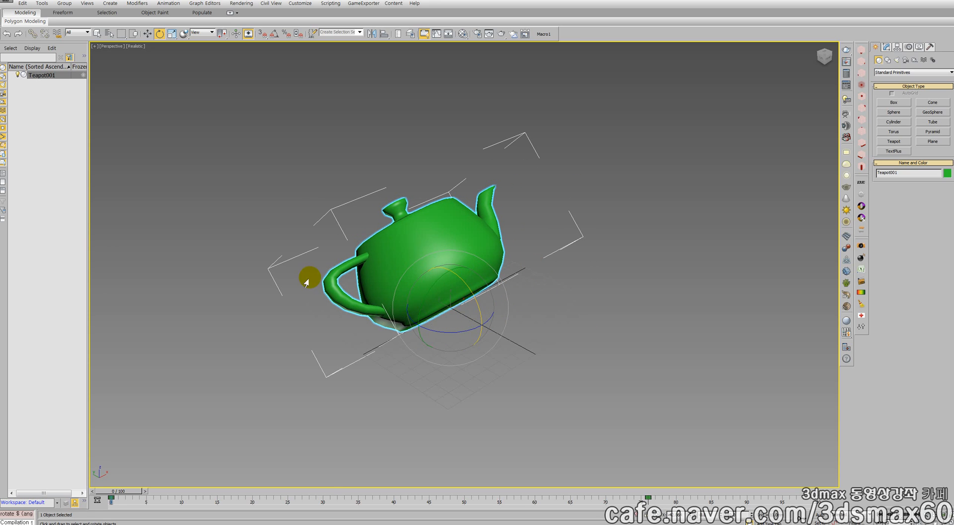
right_click(433, 255)
click(440, 265)
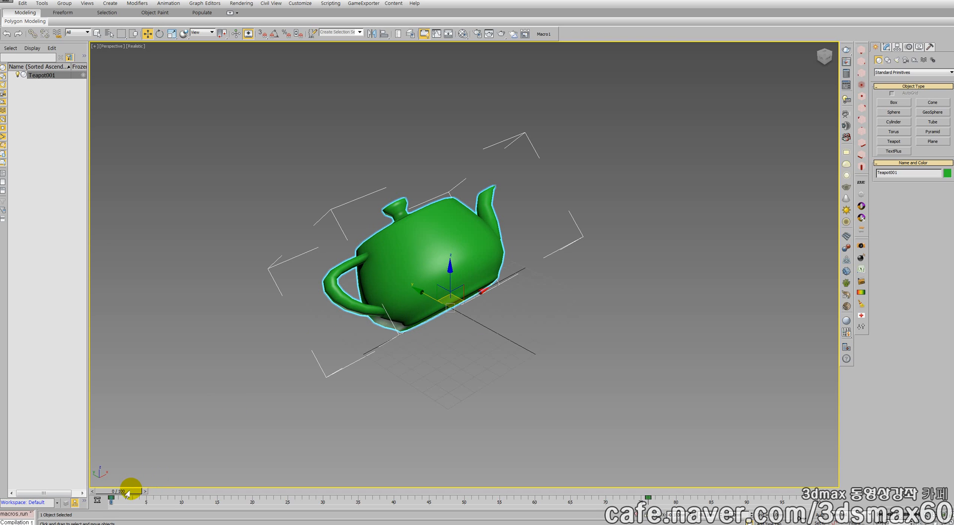
drag(122, 496, 91, 485)
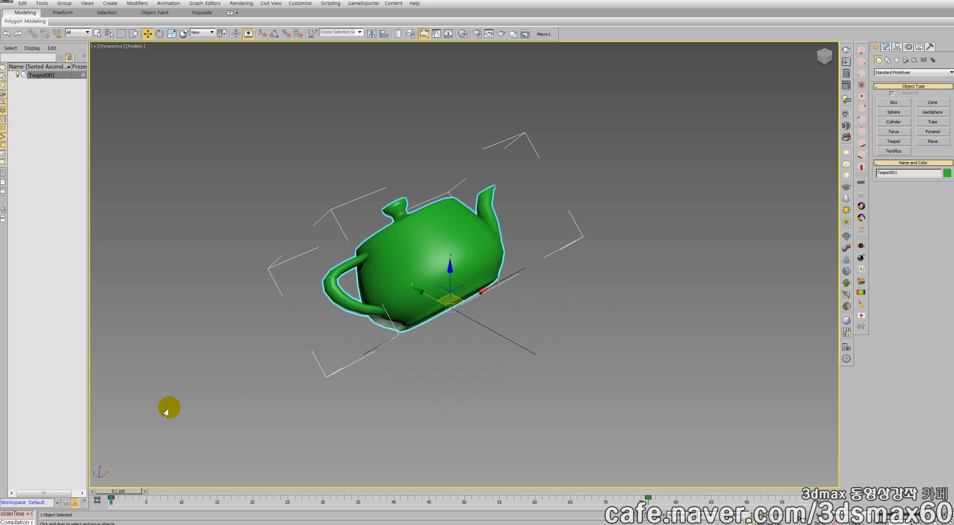
Undo the teapot's tilt, scrub through the animation again and reactivate Move at frame 0
key(ctrl+z)
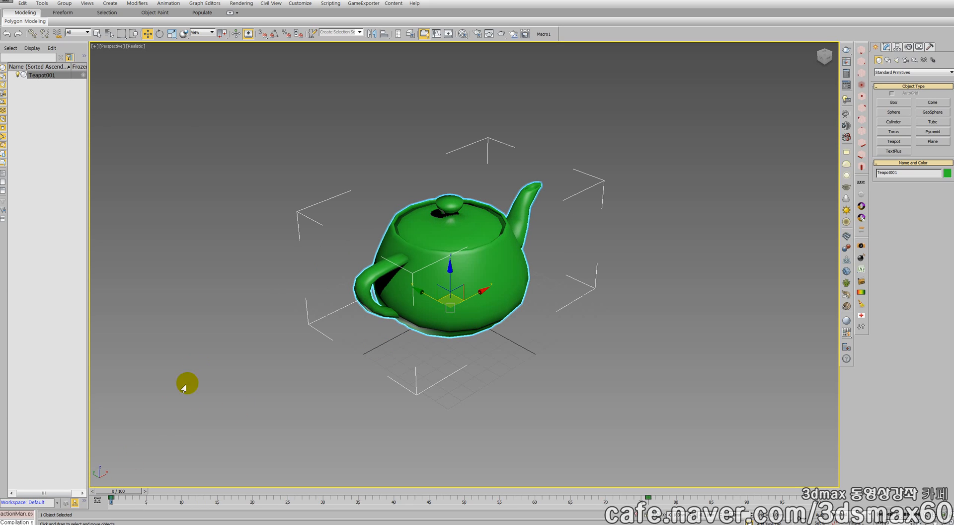
drag(122, 490, 46, 437)
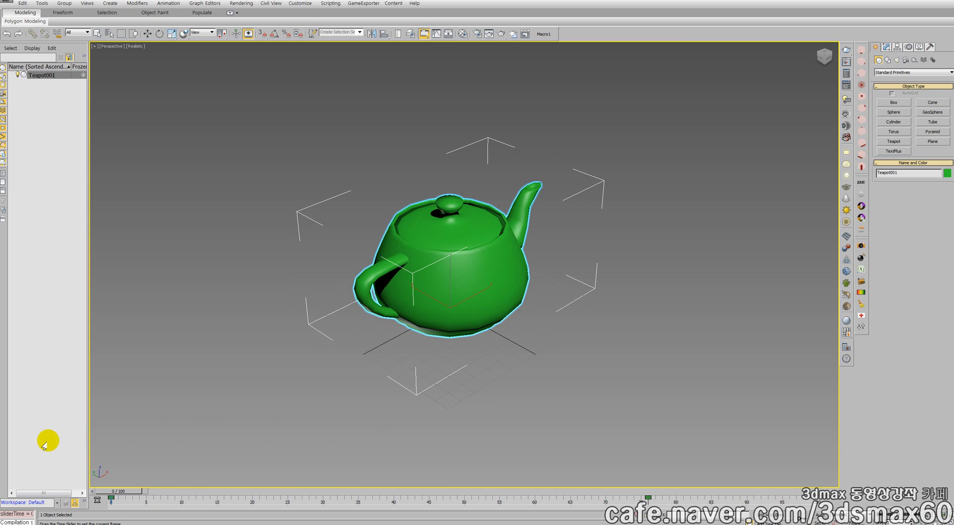
key(w)
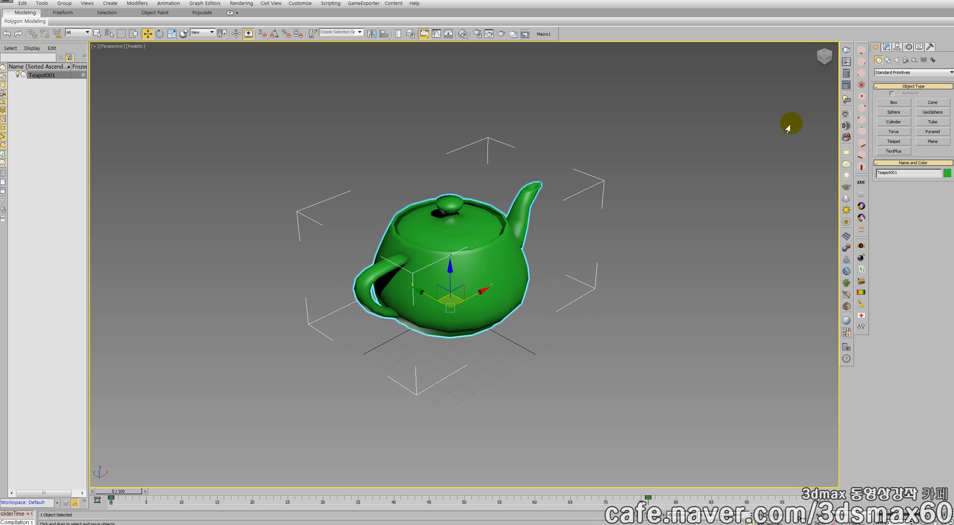
Create a Dummy helper large enough to enclose the teapot
click(914, 60)
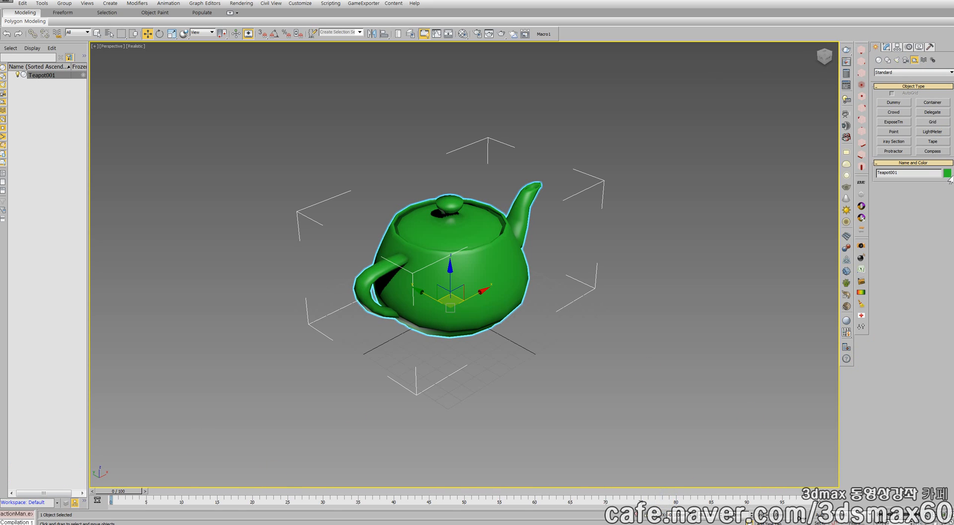
click(893, 102)
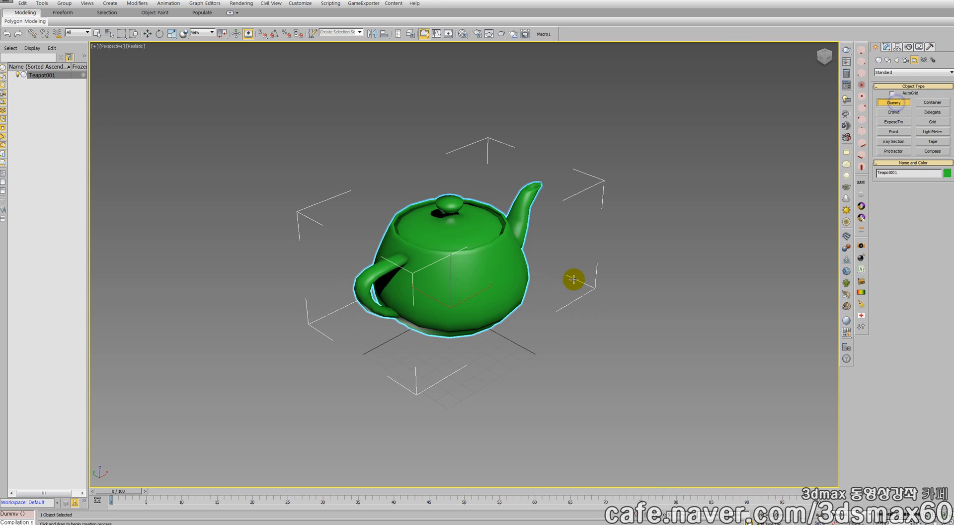
drag(457, 289, 446, 391)
right_click(473, 307)
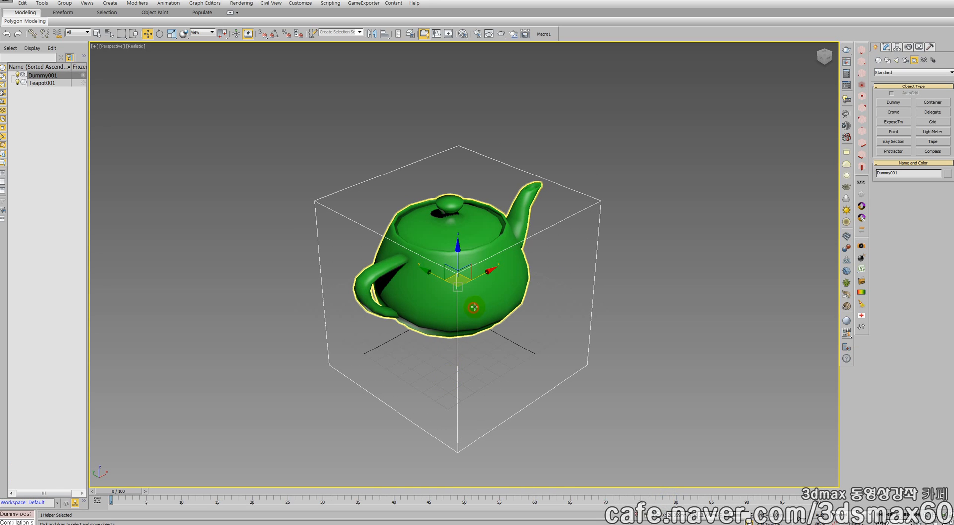
Align the Dummy to the teapot in X, Y and Z position, center to center
key(alt+a)
click(493, 289)
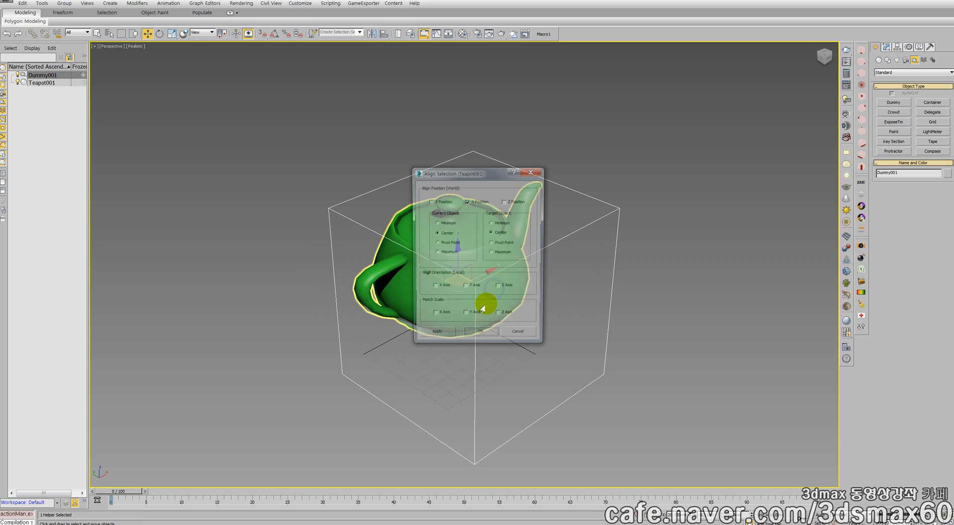
click(430, 201)
click(505, 201)
click(481, 337)
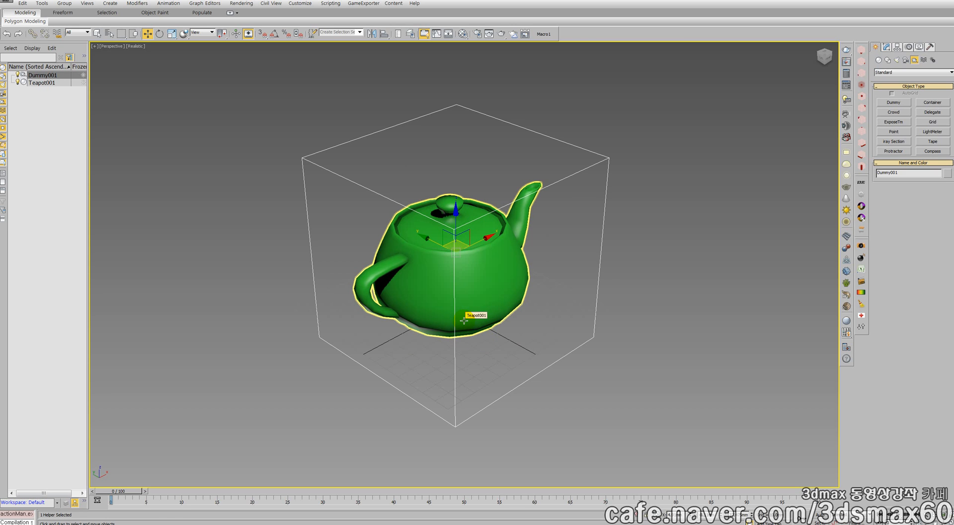
View the objects from a low side angle and compare the pivot positions of the teapot and the Dummy
key(ctrl+r)
drag(463, 320, 476, 304)
right_click(519, 310)
click(464, 318)
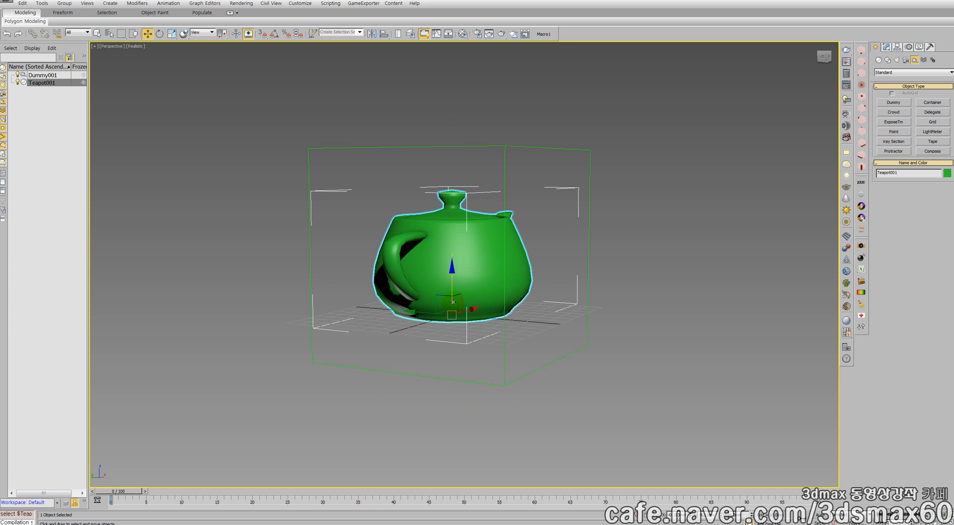
click(504, 349)
click(465, 304)
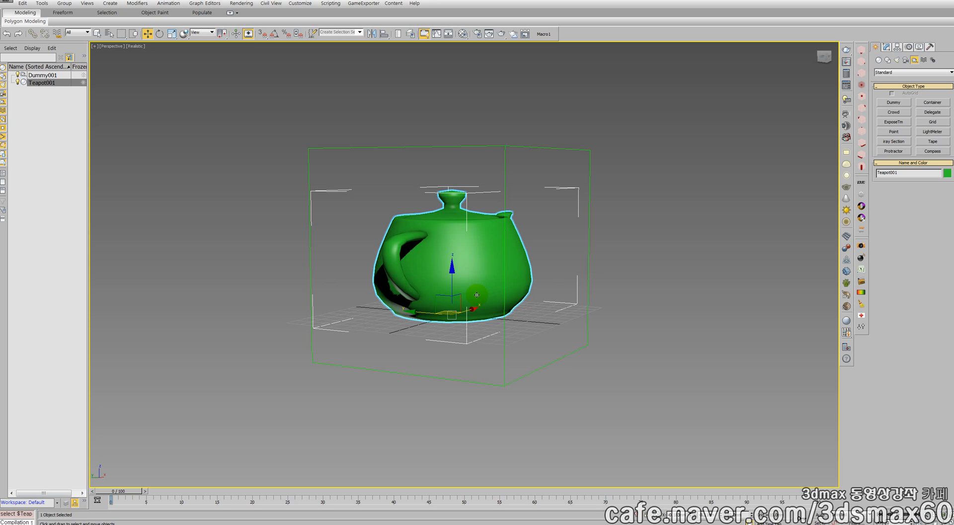
mouse_move(473, 264)
mouse_down()
mouse_move(456, 277)
mouse_move(459, 268)
mouse_up()
right_click(460, 268)
Align the Dummy to the teapot in X, Y and Z position, pivot point to pivot point
drag(538, 393, 497, 367)
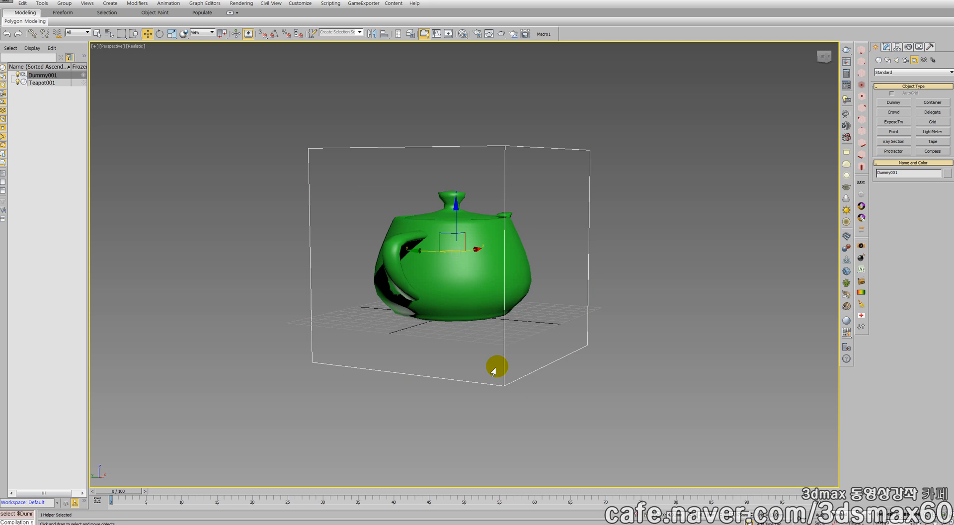
key(alt+a)
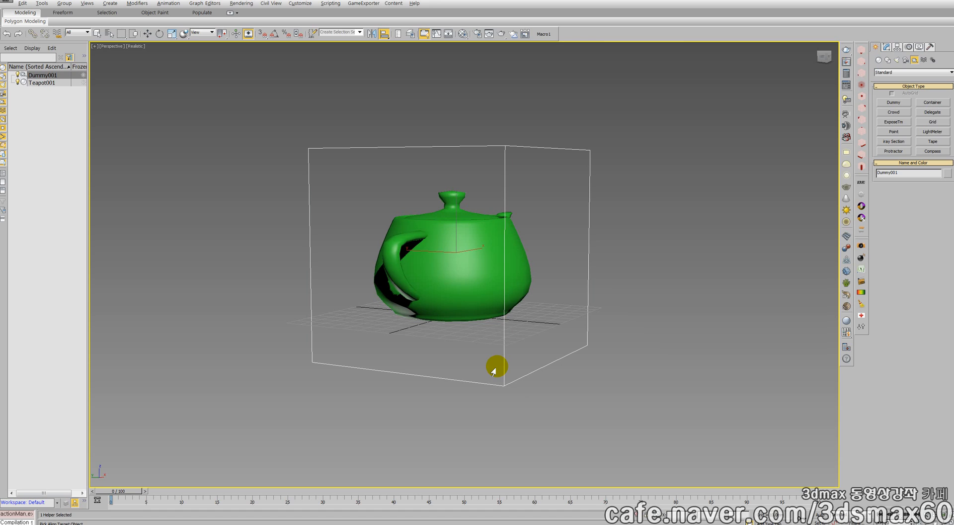
click(451, 264)
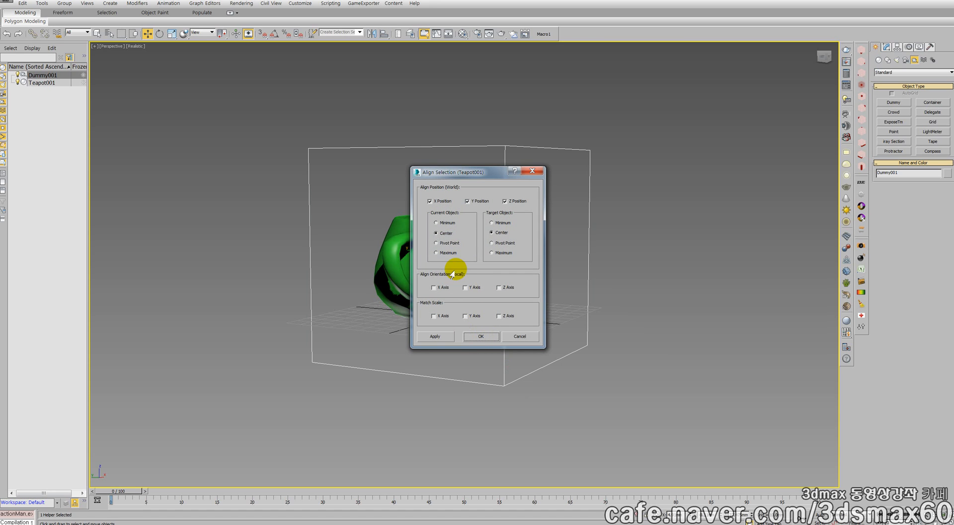
click(448, 243)
click(500, 242)
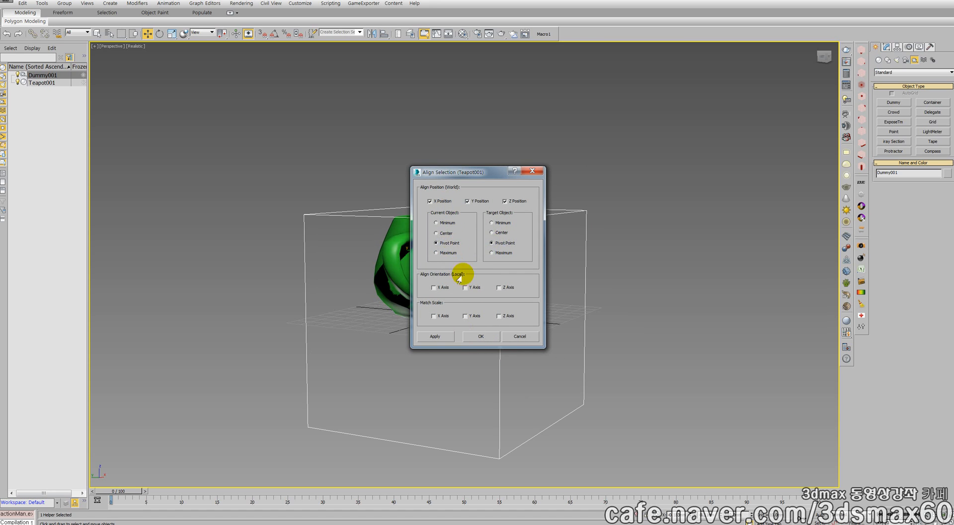
click(478, 334)
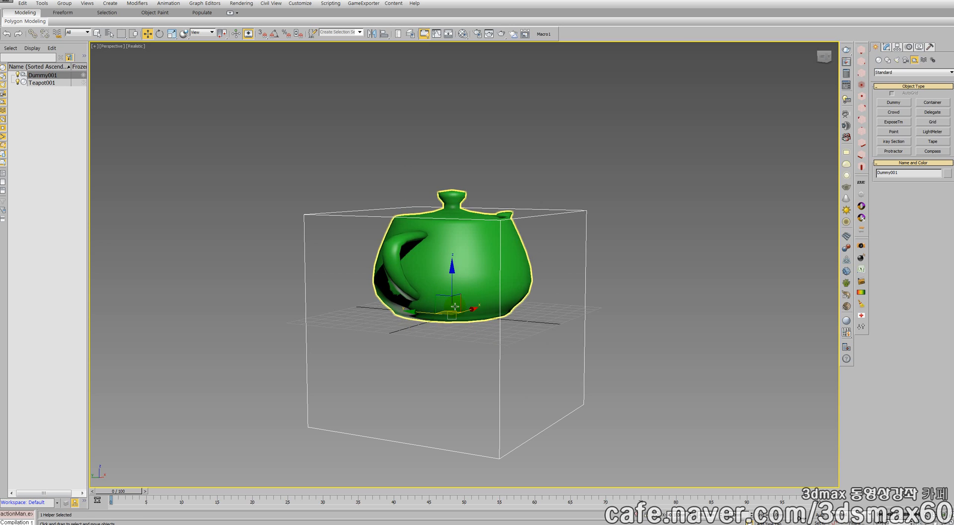
Select the teapot, turn on Auto Key at frame 0 and reactivate Move
mouse_move(454, 306)
middle_down()
mouse_move(423, 294)
mouse_move(456, 292)
middle_up()
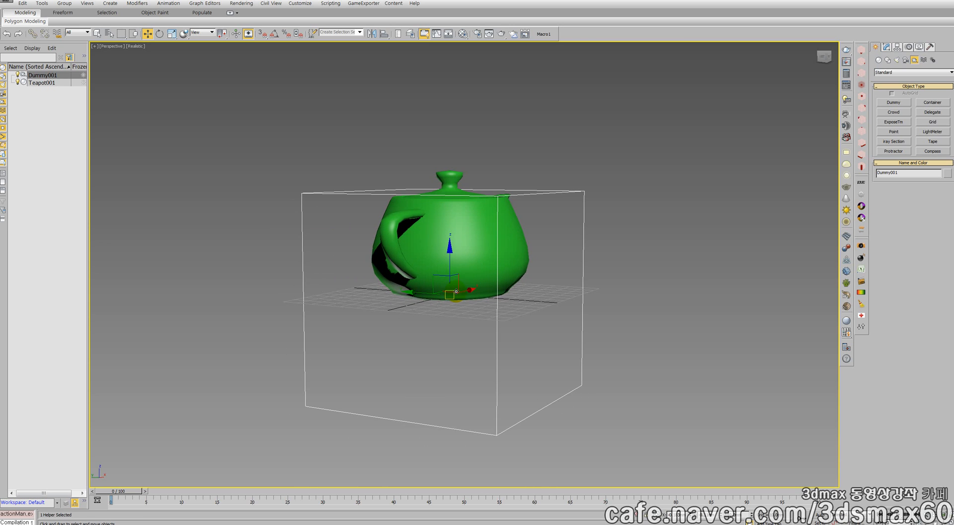
scroll(460, 293, up, 3)
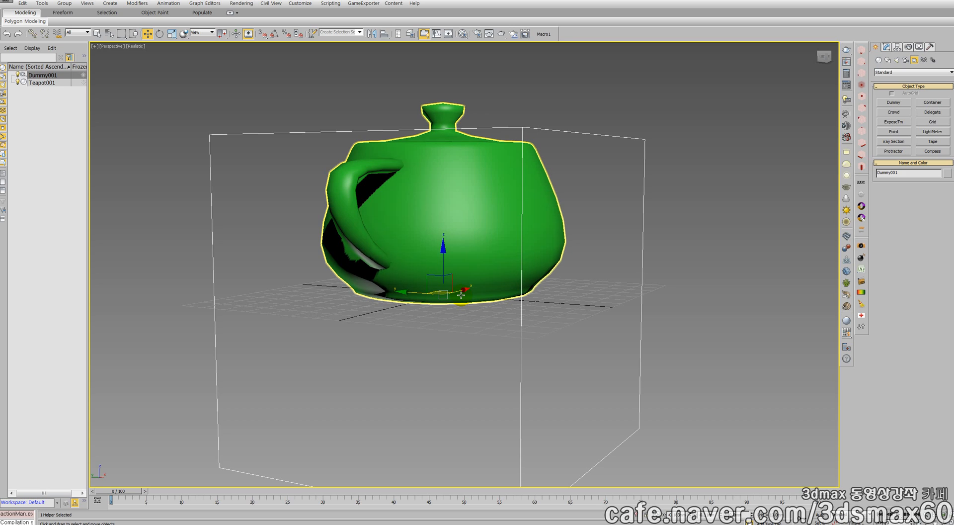
scroll(456, 293, down, 3)
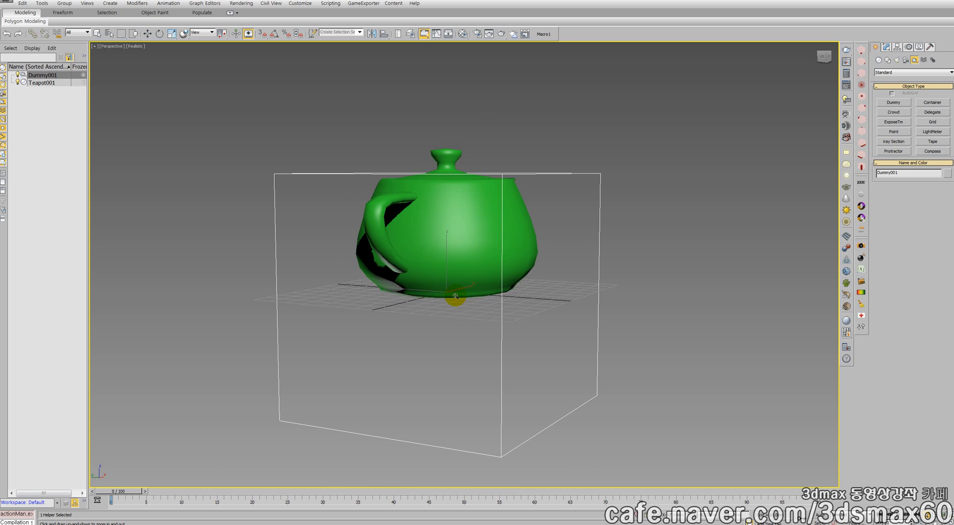
mouse_move(455, 297)
alt+middle_down()
mouse_move(450, 289)
mouse_move(454, 295)
alt+middle_up()
key(w)
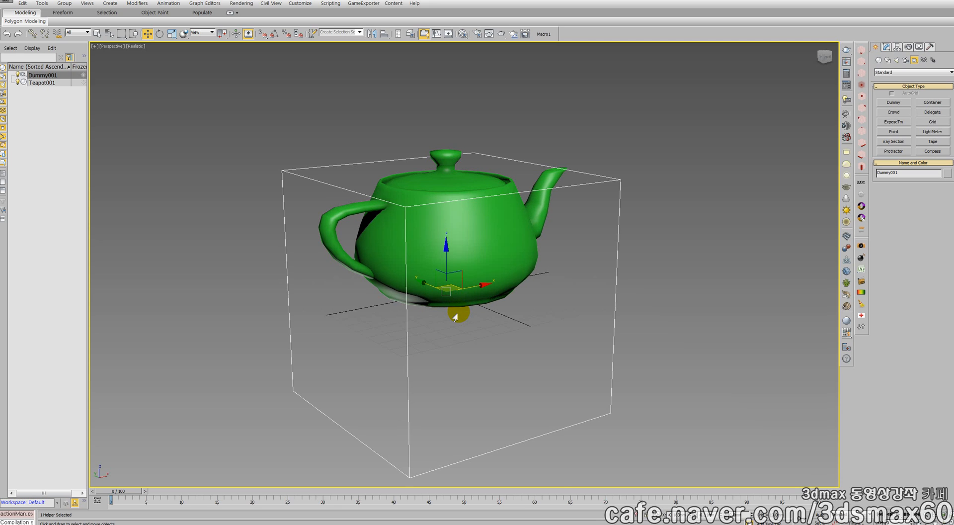
click(482, 262)
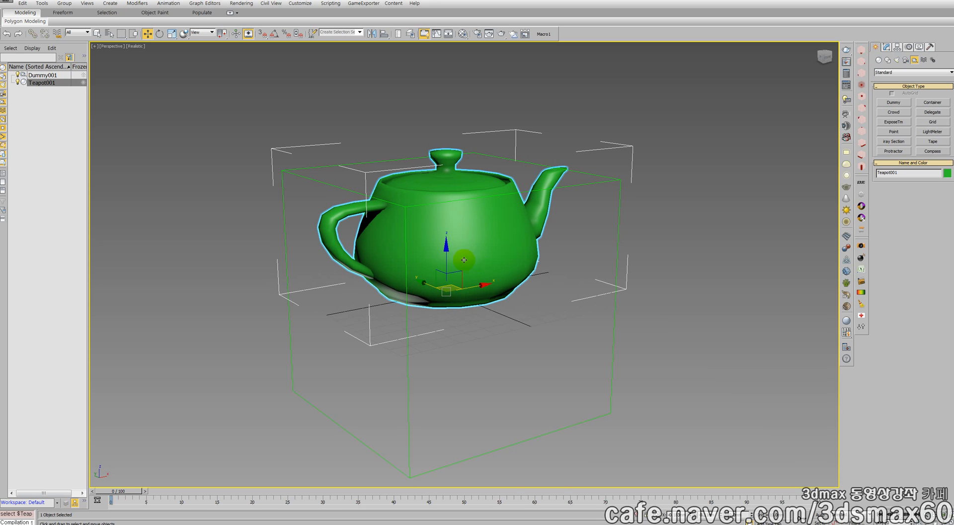
right_click(464, 262)
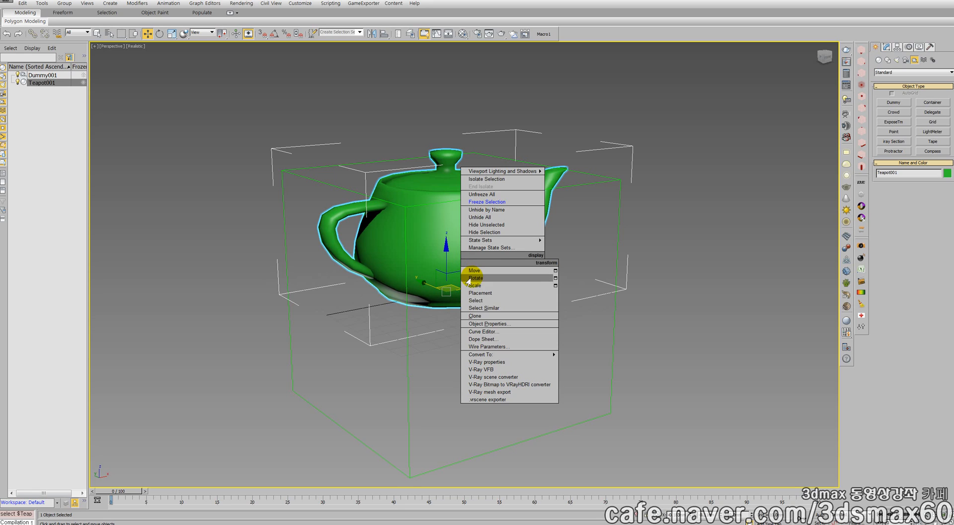
click(473, 277)
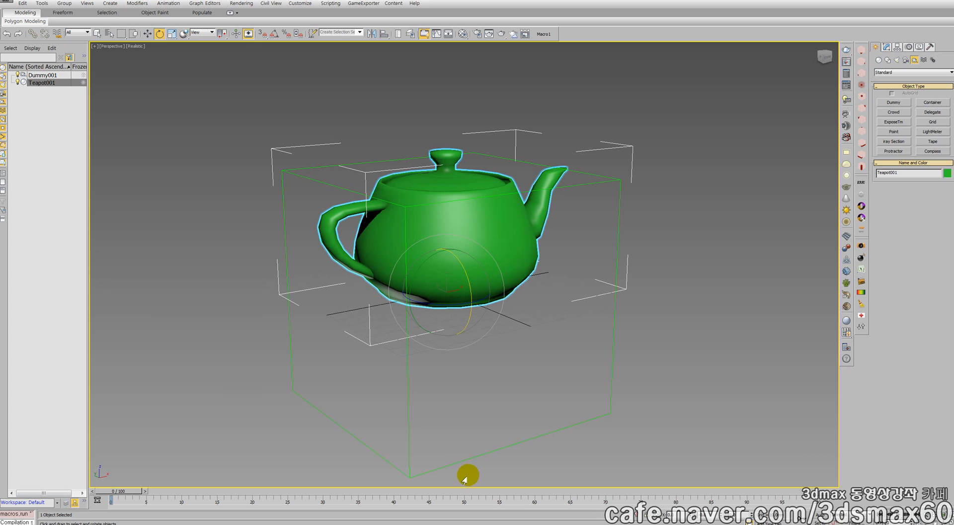
key(n)
drag(128, 490, 99, 465)
key(e)
right_click(453, 260)
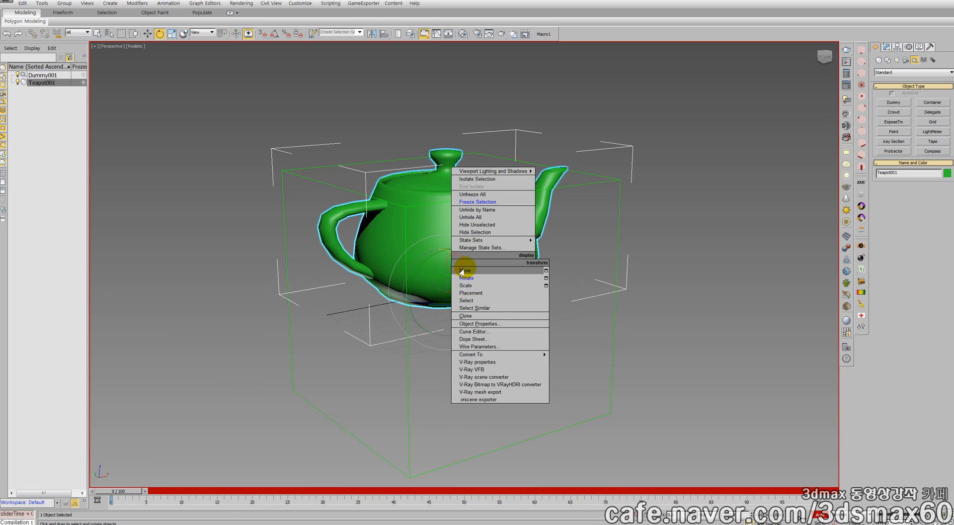
click(464, 271)
Assign a Float Expression controller to the teapot's Z Rotation
click(897, 47)
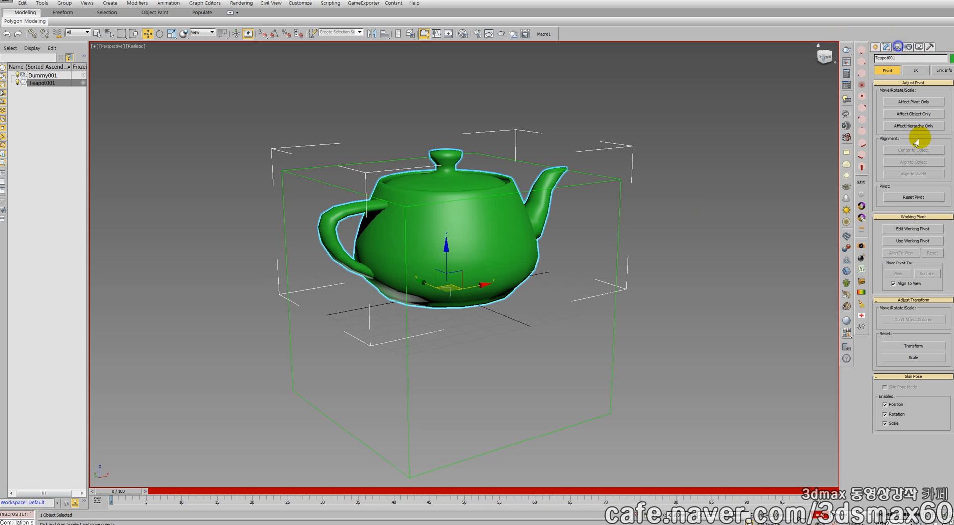
click(908, 46)
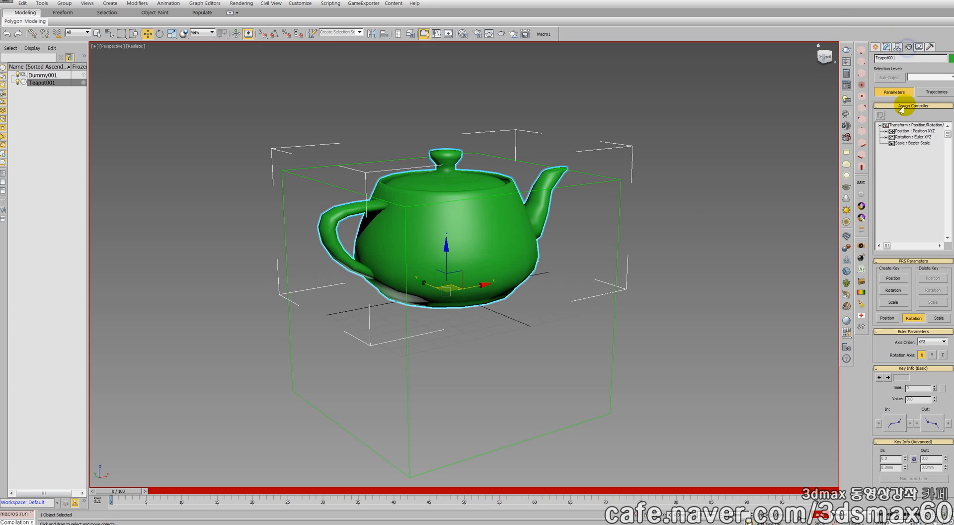
click(886, 137)
click(912, 155)
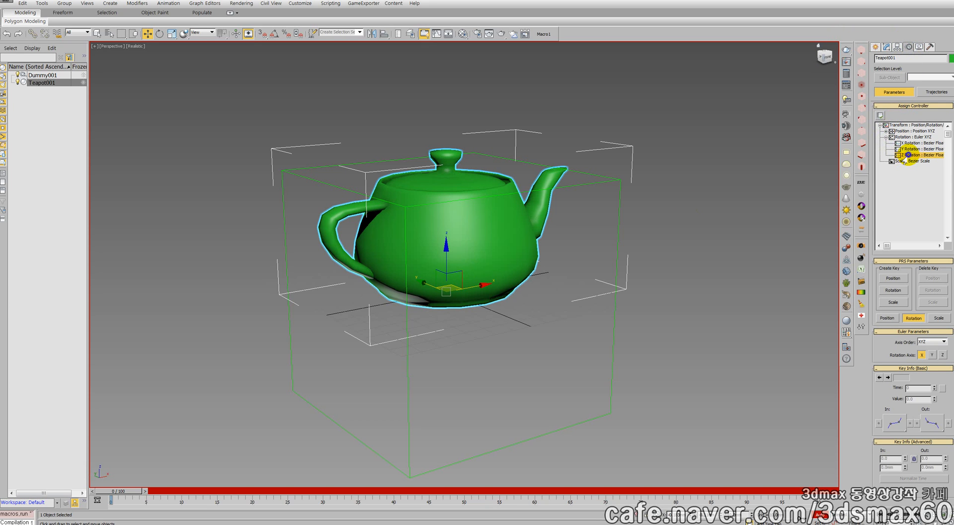
click(881, 115)
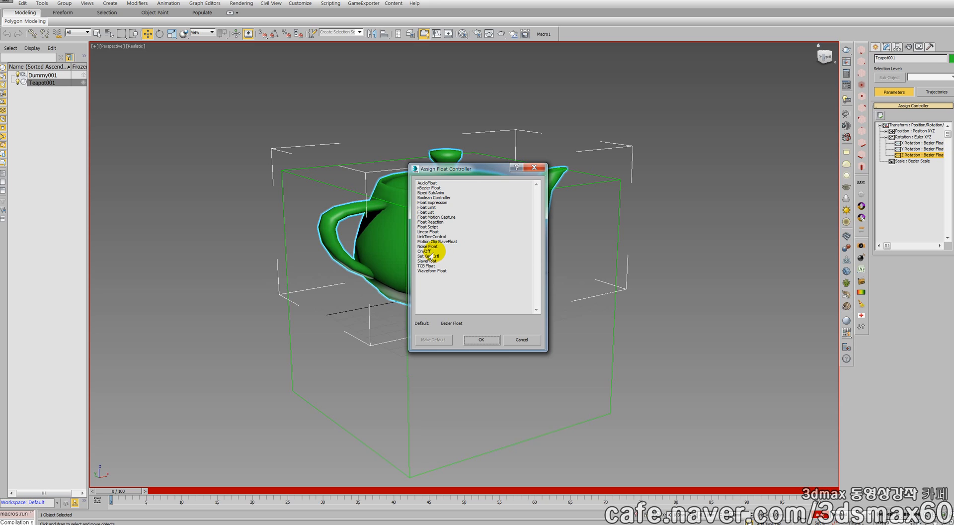
double_click(426, 202)
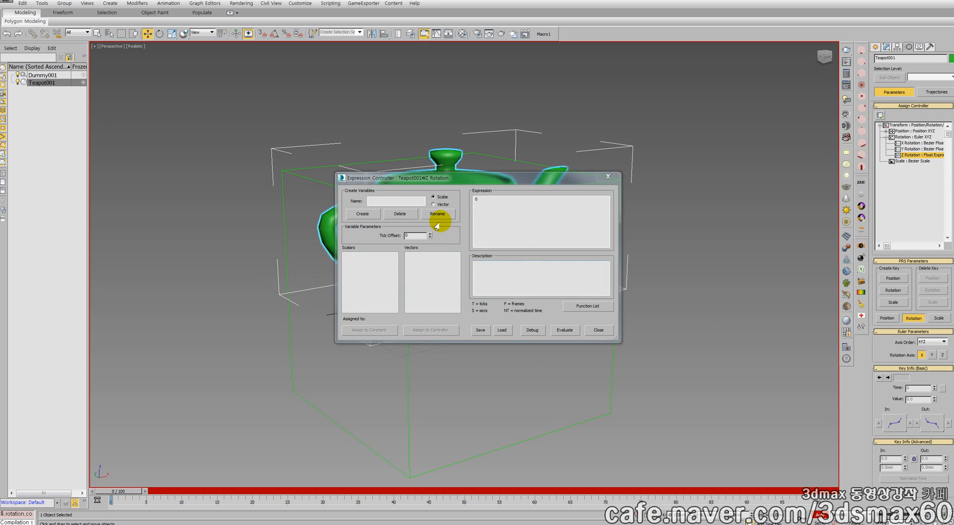
Create a scalar variable named r in the expression controller and assign it the constant 0.1
click(404, 200)
text(r)
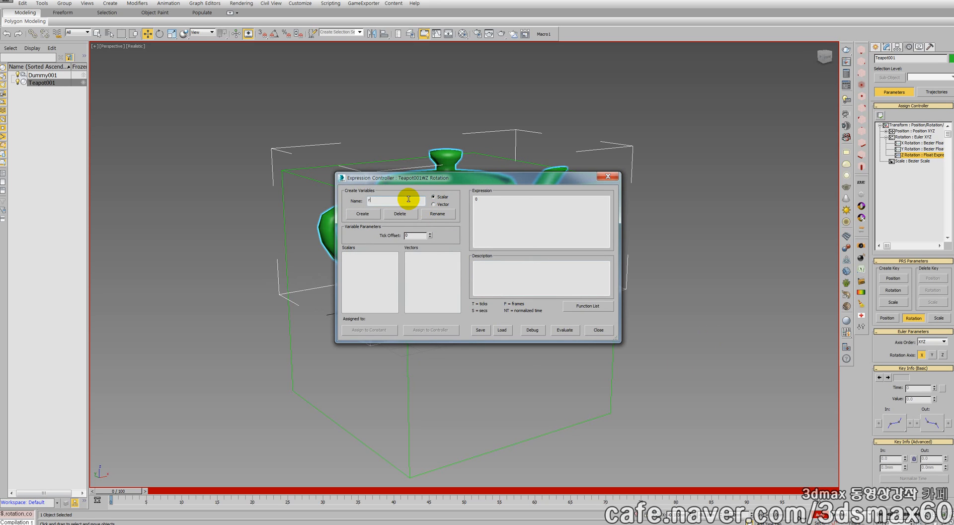
click(365, 213)
double_click(365, 249)
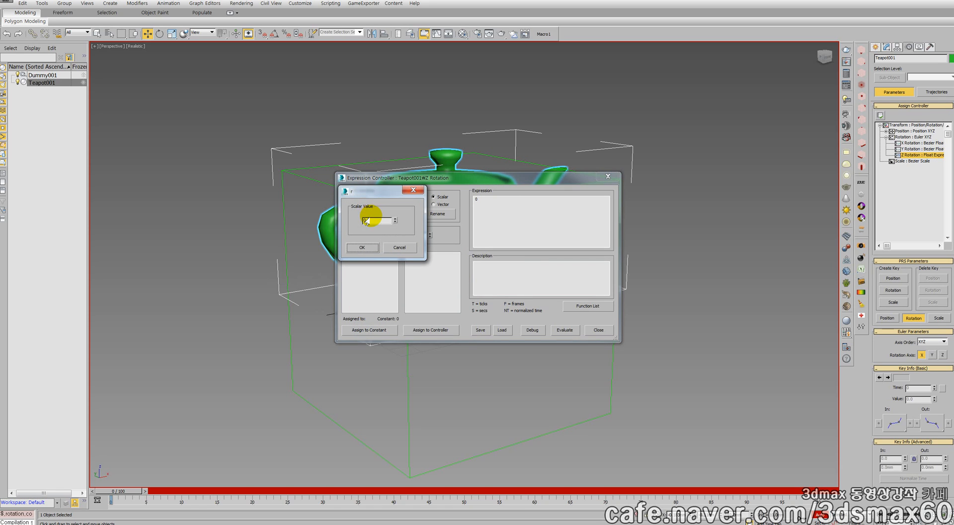
drag(379, 221, 259, 221)
text(0.1)
key(Return)
click(364, 249)
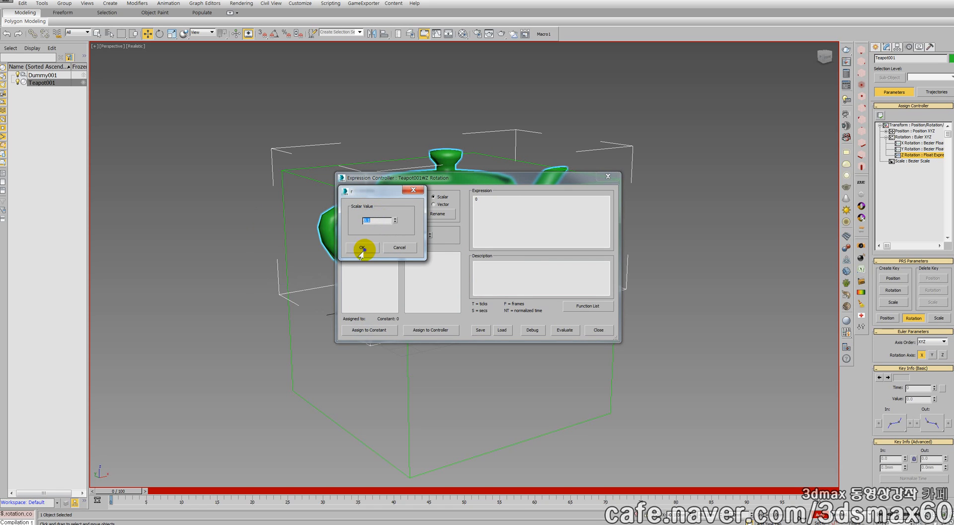
Enter the expression 2*pi*F*r for the teapot's Z rotation and close the expression controller
drag(506, 216, 367, 192)
text(2)
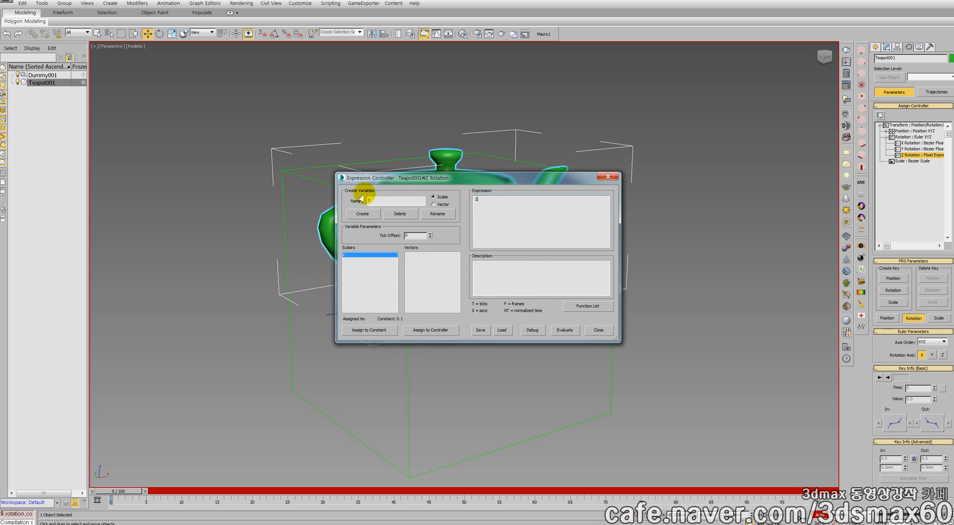
text(*pi*F*r)
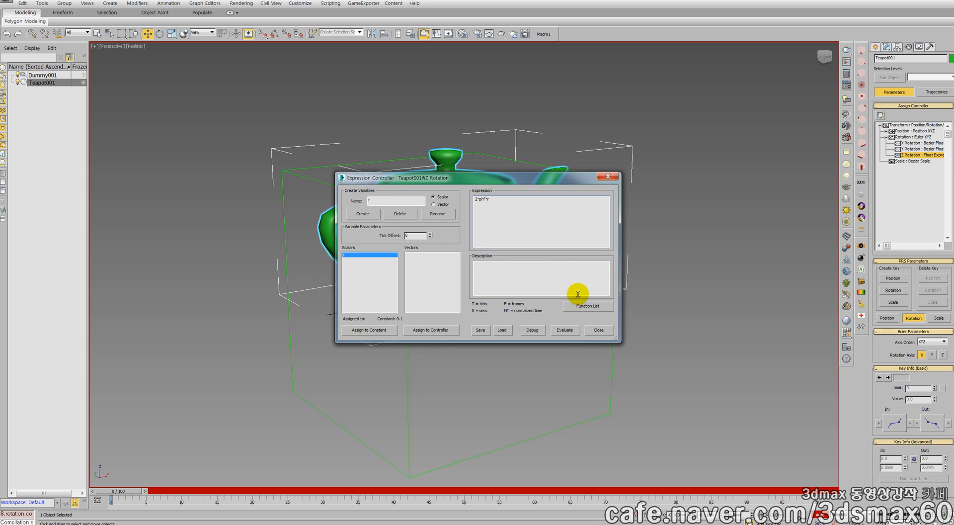
click(480, 329)
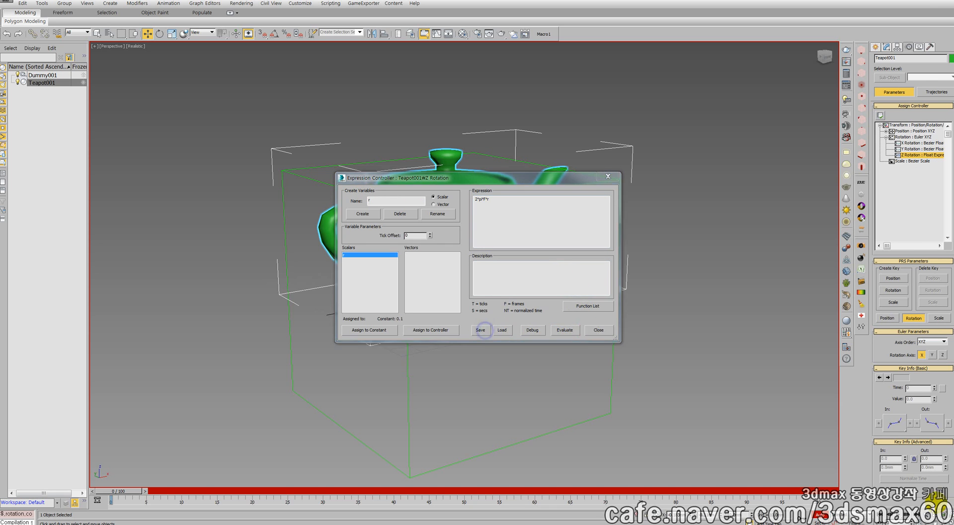
click(932, 515)
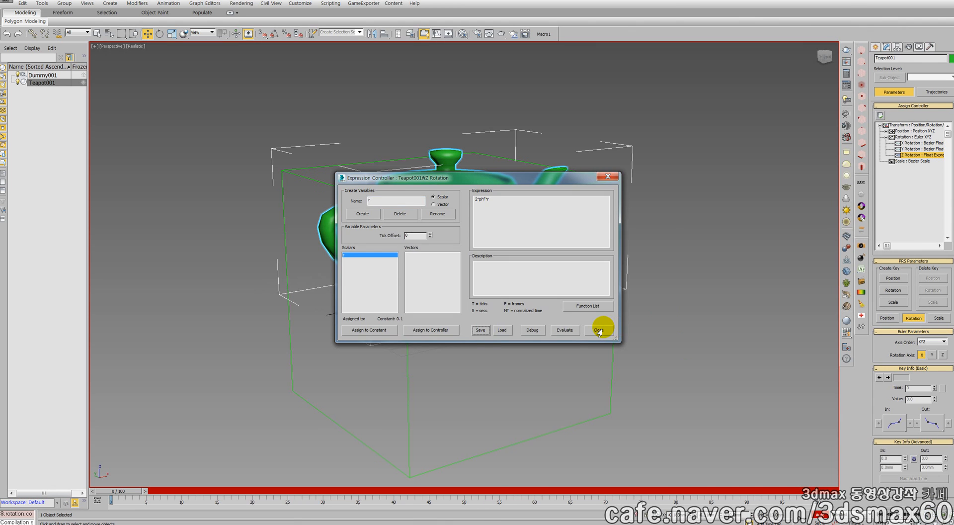
click(599, 328)
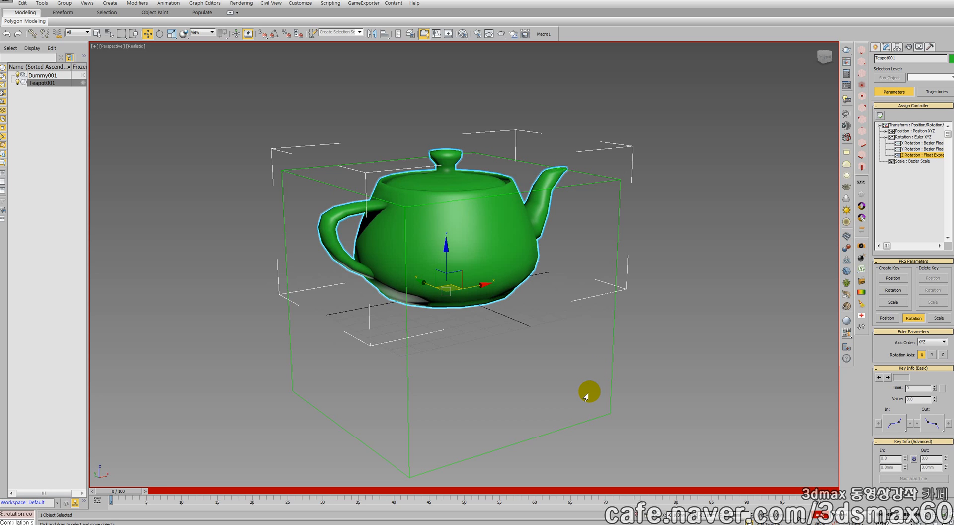
Play the animation to check the teapot's spin, stop it and return to frame 0
key(period)
key(period)
key(slash)
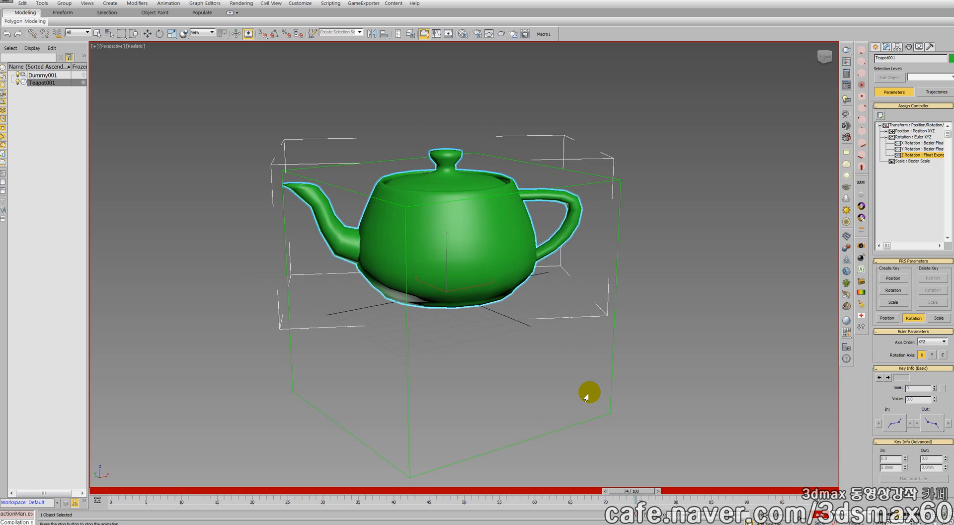
key(w)
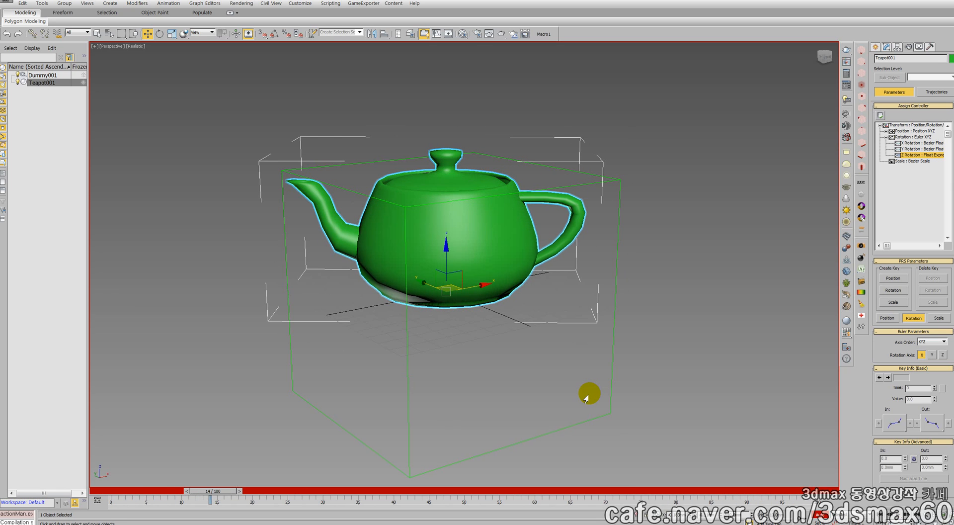
key(Home)
Link the teapot to the Dummy as its child and select the teapot's Z Rotation controller
scroll(448, 290, down, 5)
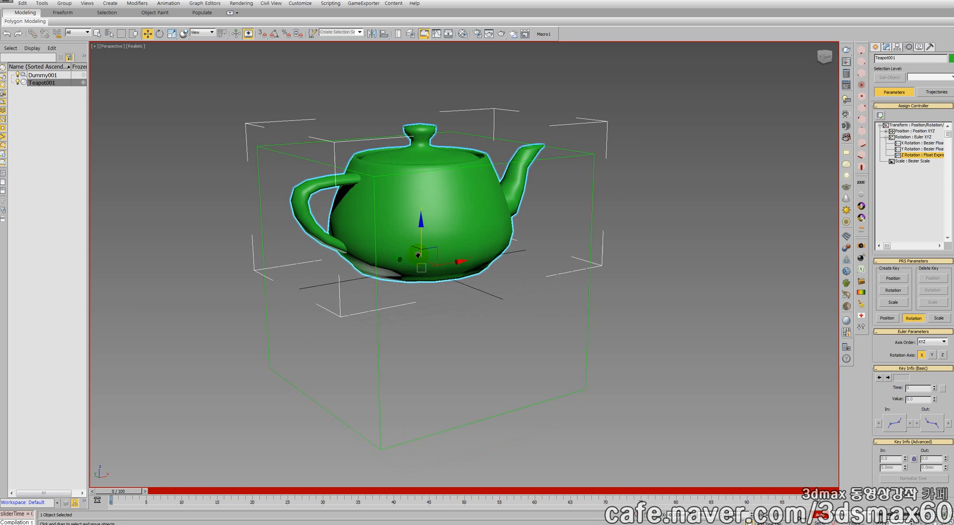
click(473, 267)
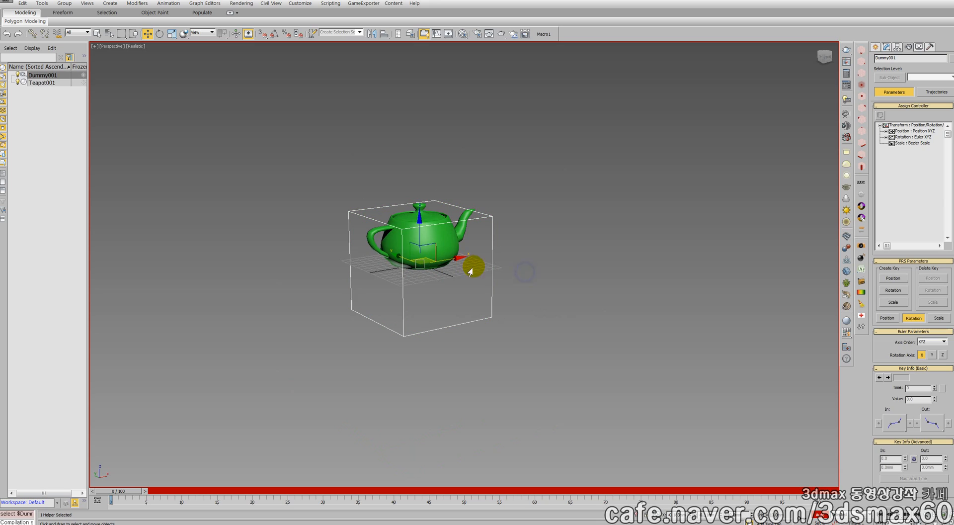
click(449, 249)
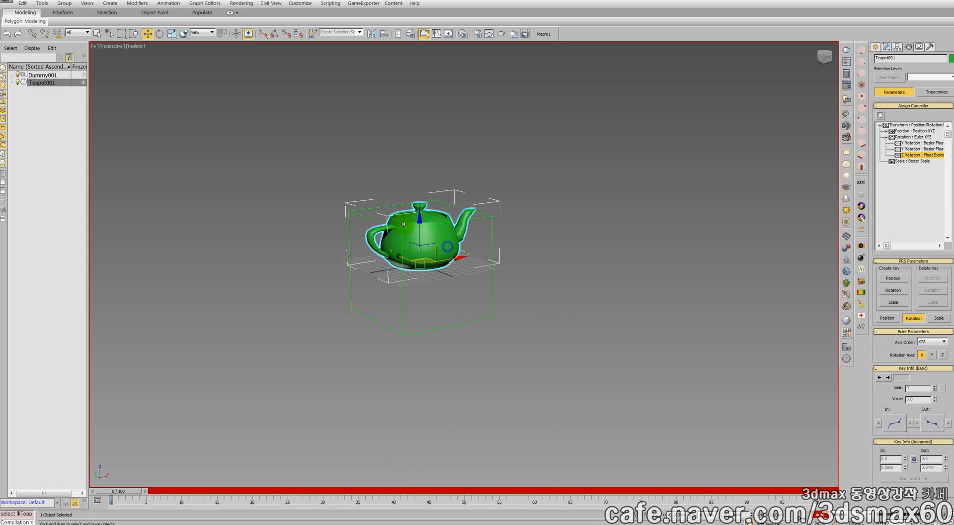
click(32, 33)
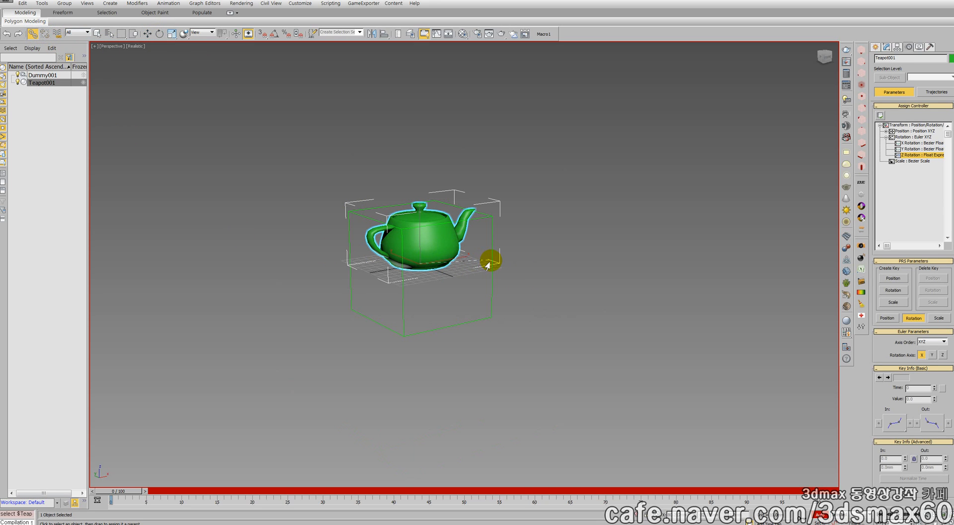
drag(488, 265, 492, 261)
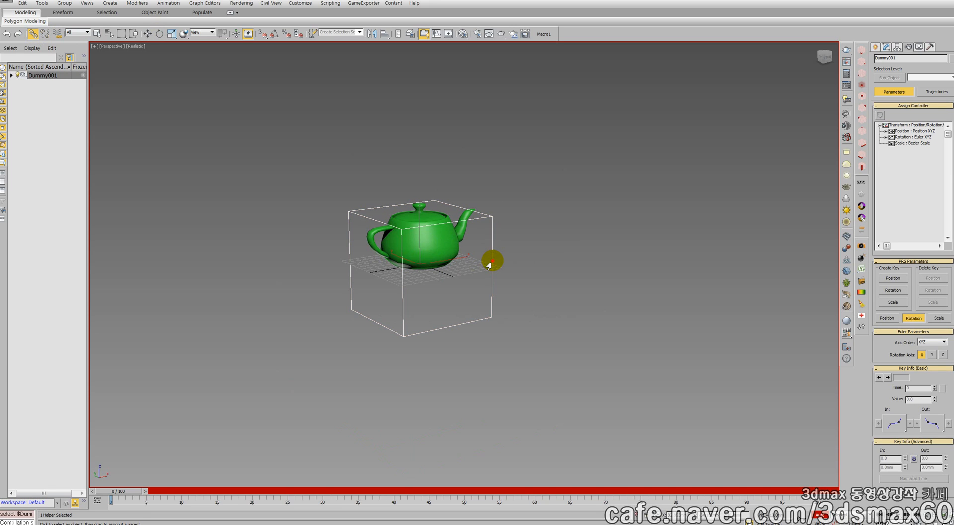
right_click(492, 261)
click(500, 267)
click(420, 247)
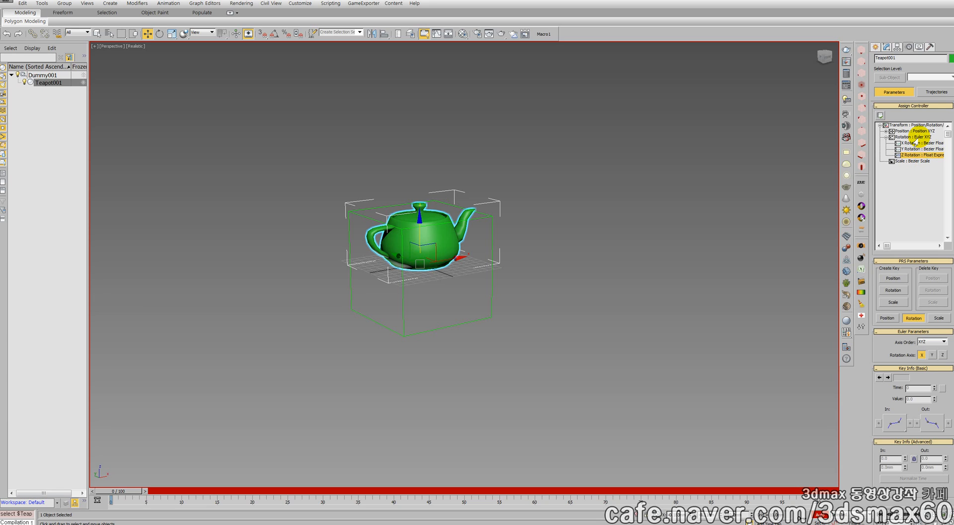
click(922, 154)
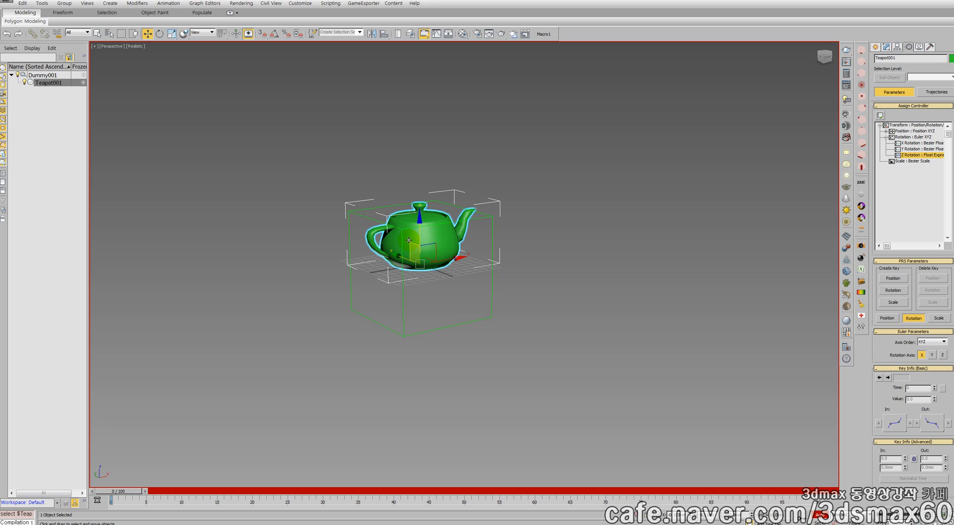
Turn off Auto Key and tilt the Dummy to about -29 degrees around its X axis
click(492, 249)
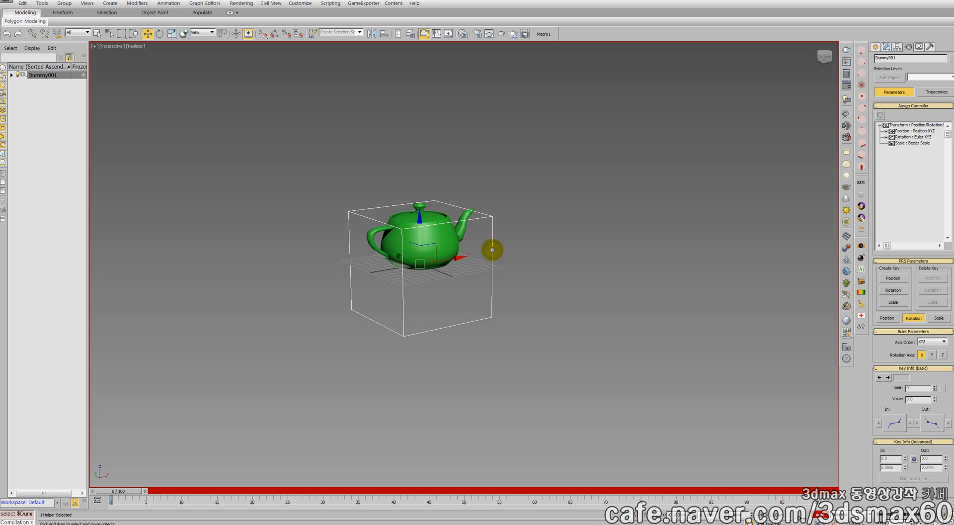
right_click(490, 250)
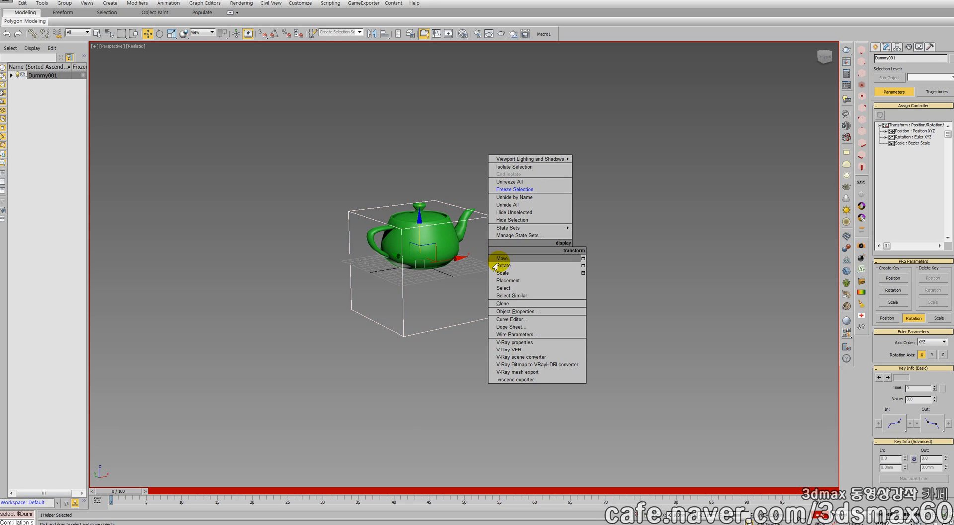
click(500, 265)
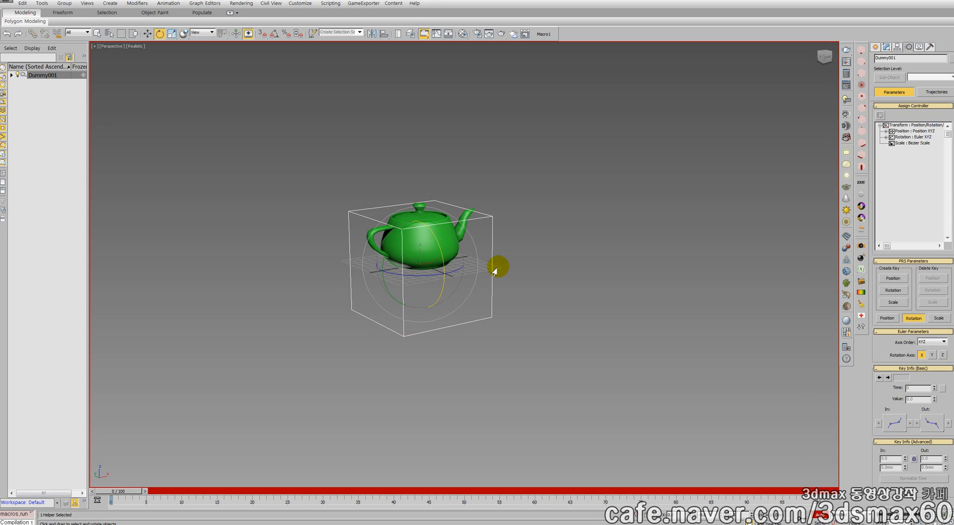
key(n)
drag(443, 262, 436, 241)
right_click(452, 259)
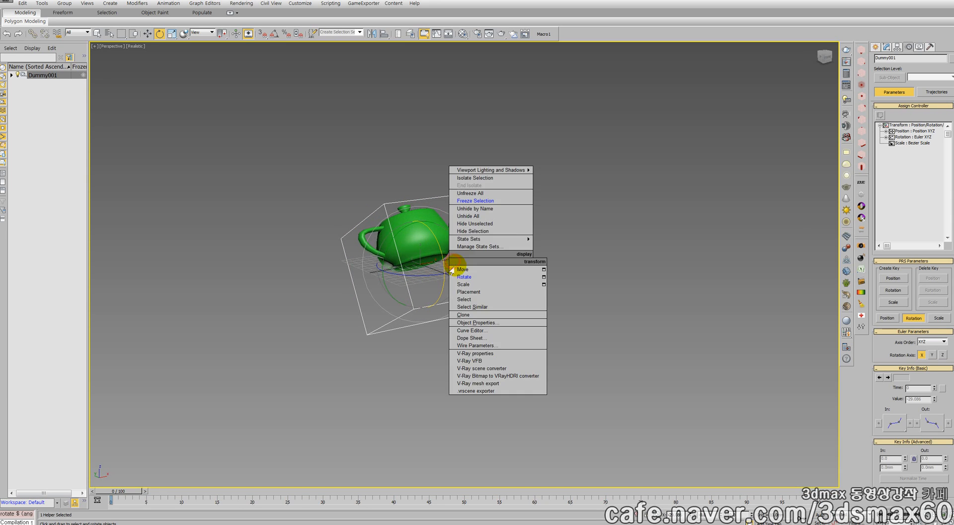
click(461, 268)
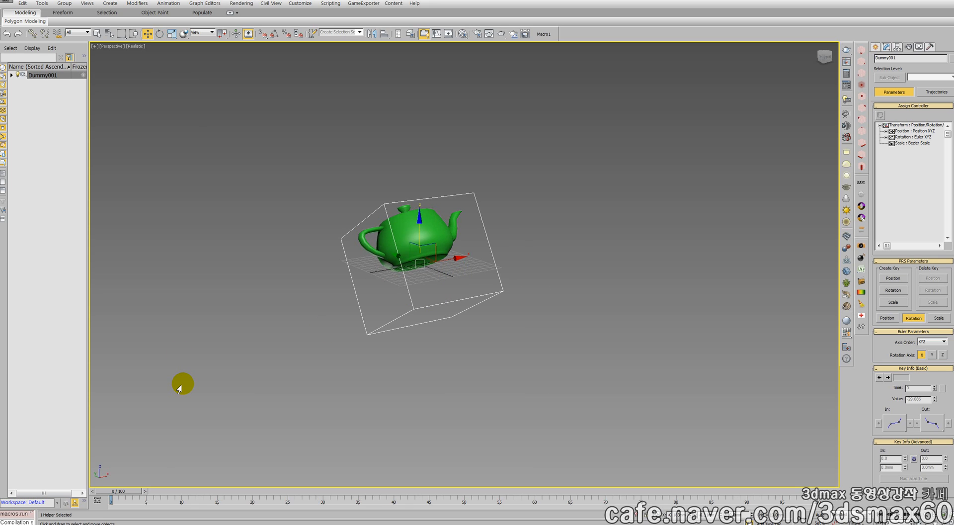
Play the animation to check the teapot's spin inside the tilted Dummy, comparing the teapot and Dummy by selecting each
key(/)
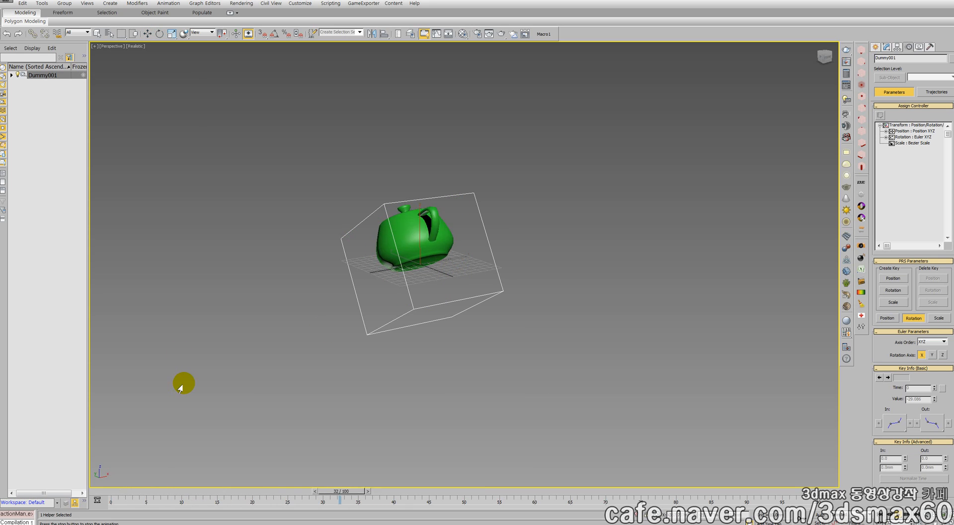
click(405, 232)
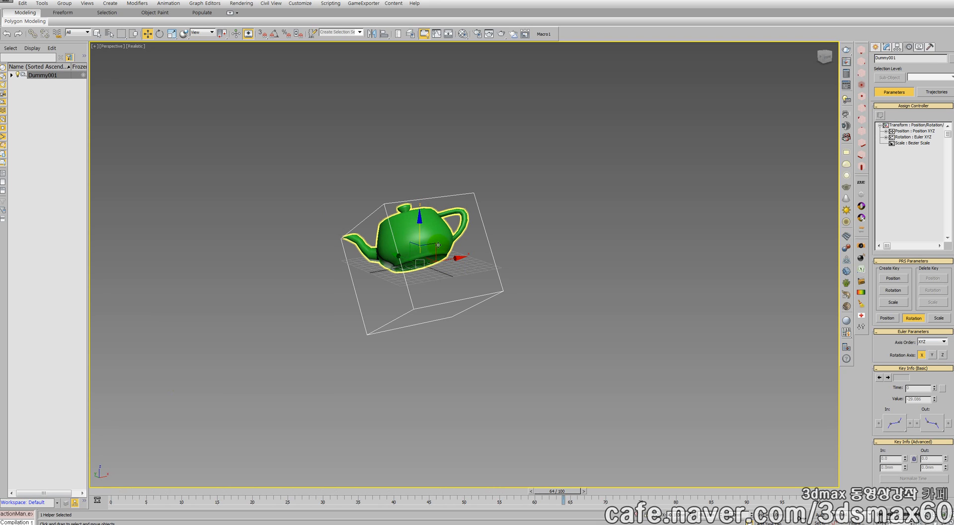
click(492, 256)
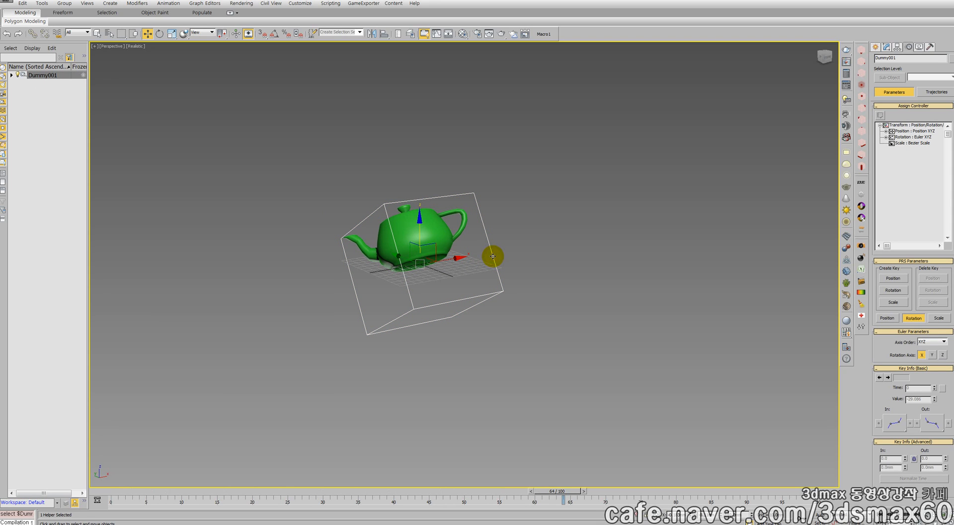
click(433, 234)
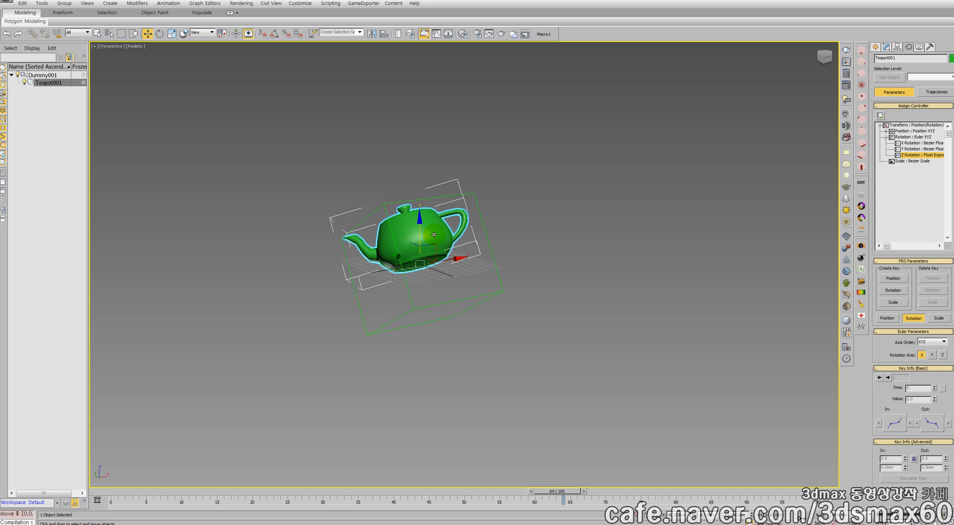
key(ctrl+z)
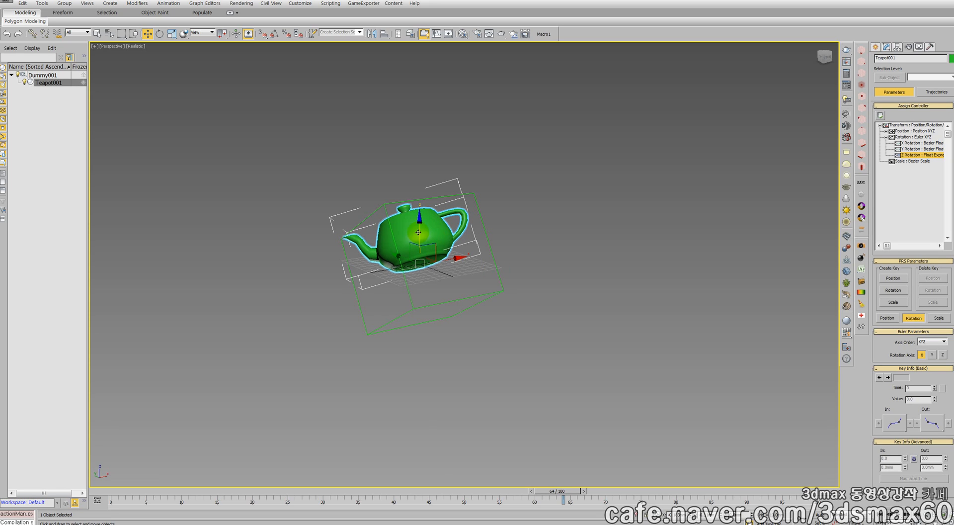
click(479, 294)
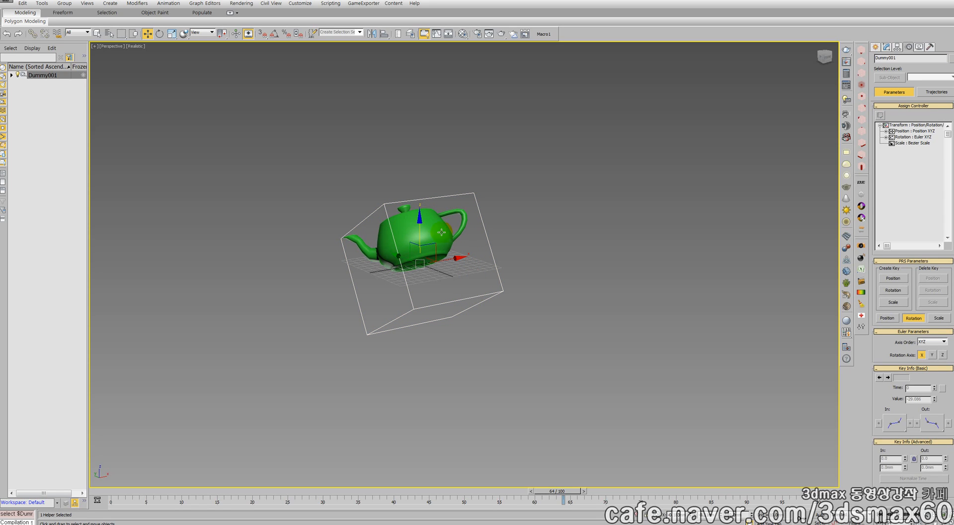
drag(445, 290, 542, 311)
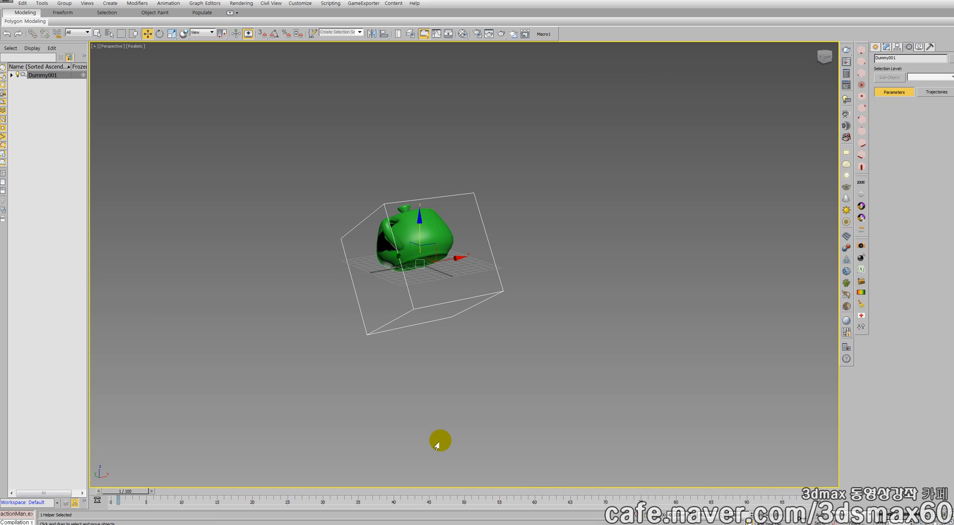
key(Page_Down)
key(Page_Up)
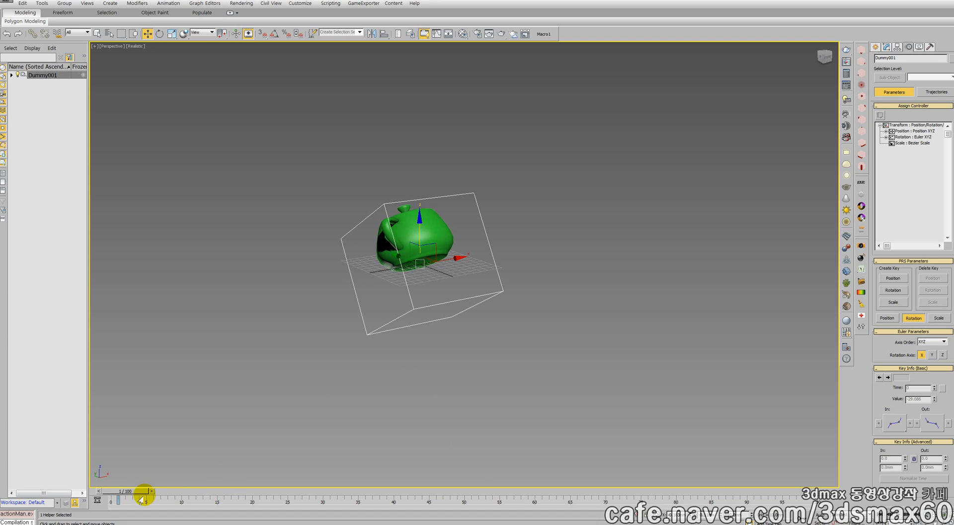
Go to frame 25, turn on Auto Key and move the Dummy up and away from the grid's centre
drag(134, 491, 287, 492)
key(w)
key(n)
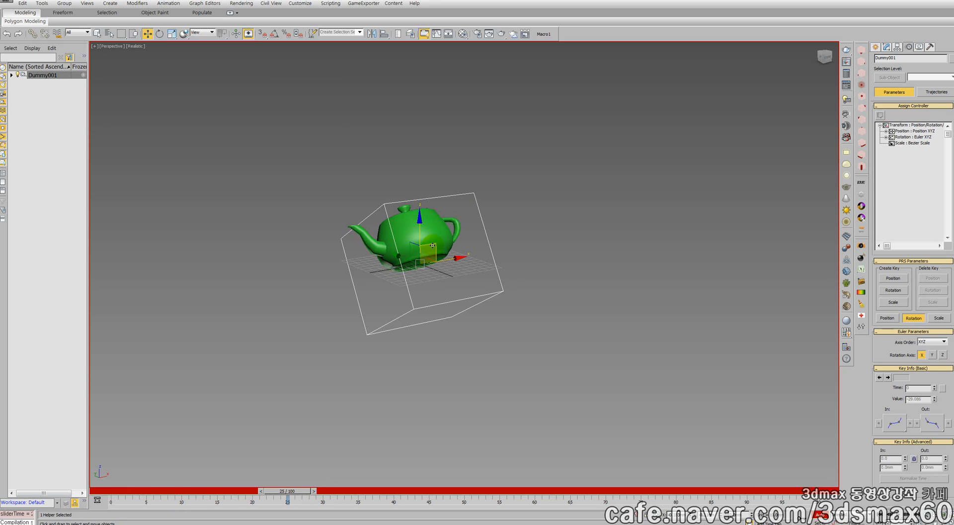
drag(433, 243, 542, 147)
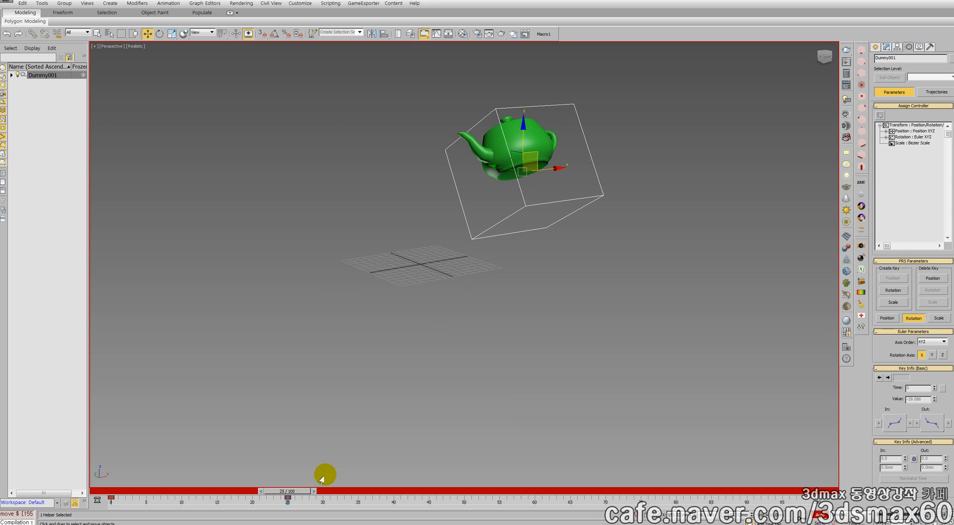
At frame 56, rotate the Dummy to about 26 degrees in X and move it down toward the viewer
drag(290, 495, 497, 472)
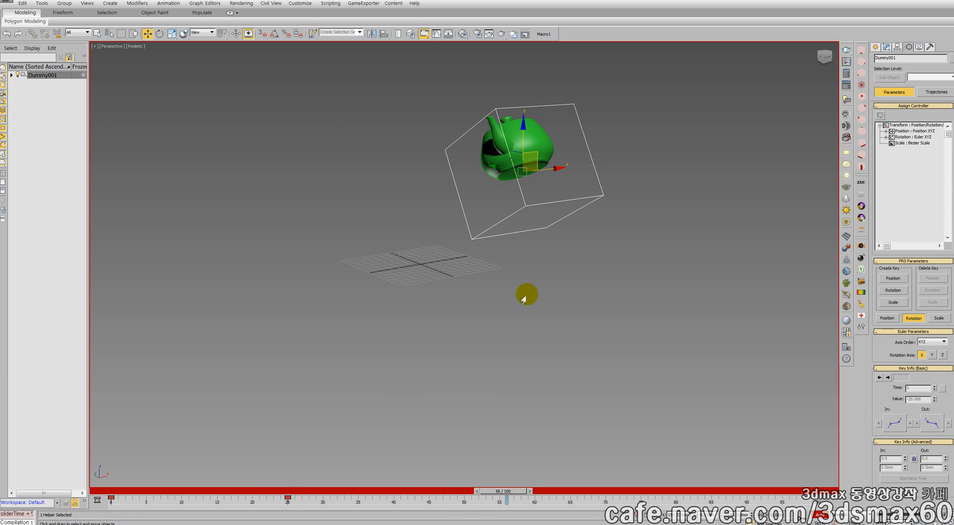
right_click(513, 193)
click(527, 211)
drag(546, 163, 565, 201)
right_click(543, 179)
click(554, 178)
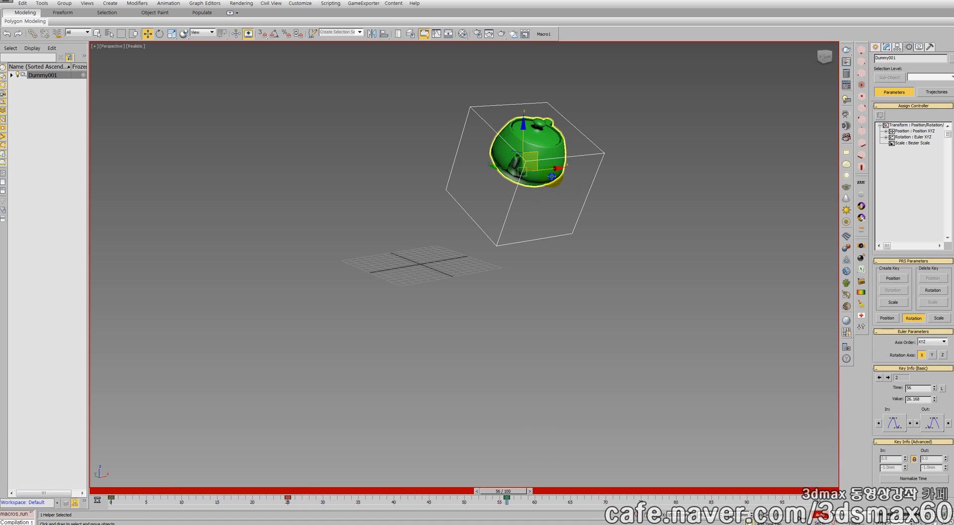
drag(532, 168, 530, 292)
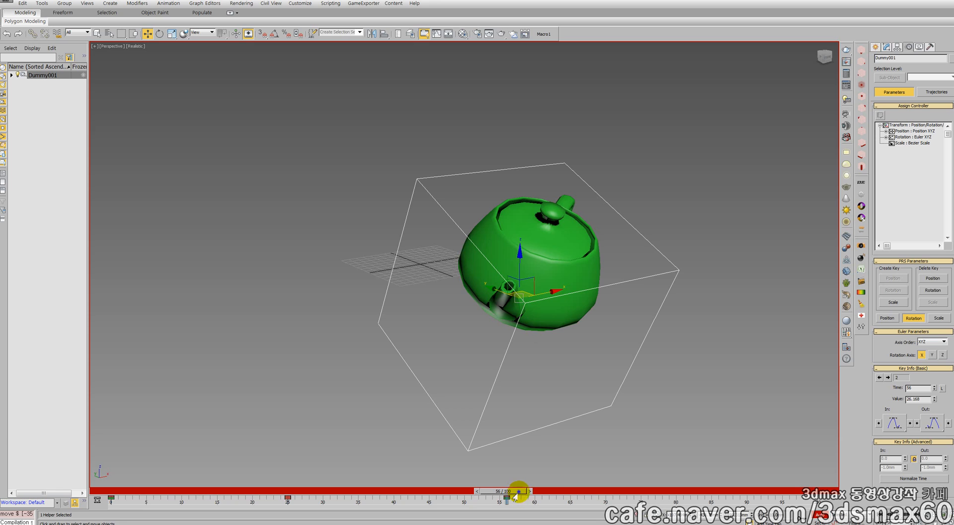
At frame 89, rotate the Dummy around the Z axis and move it farther from the grid along the ground plane
drag(515, 495, 738, 492)
right_click(555, 342)
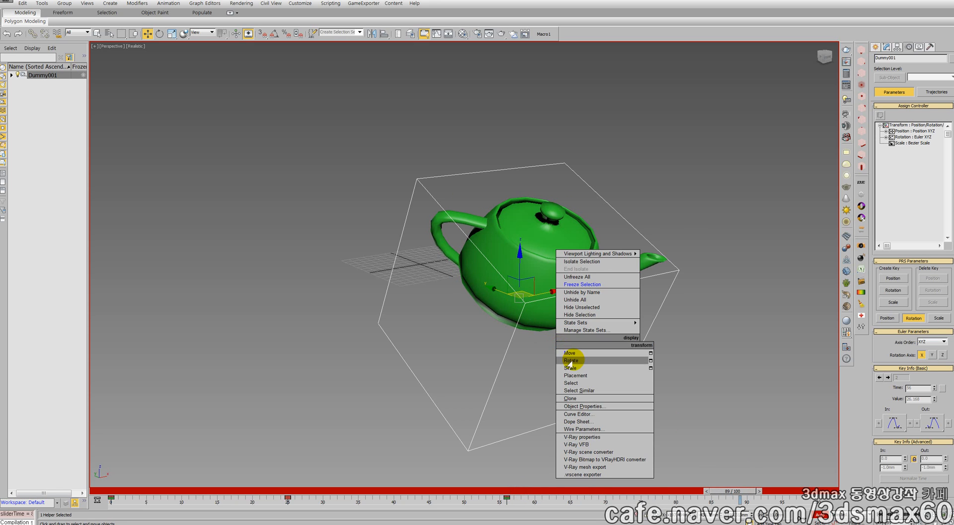
click(571, 361)
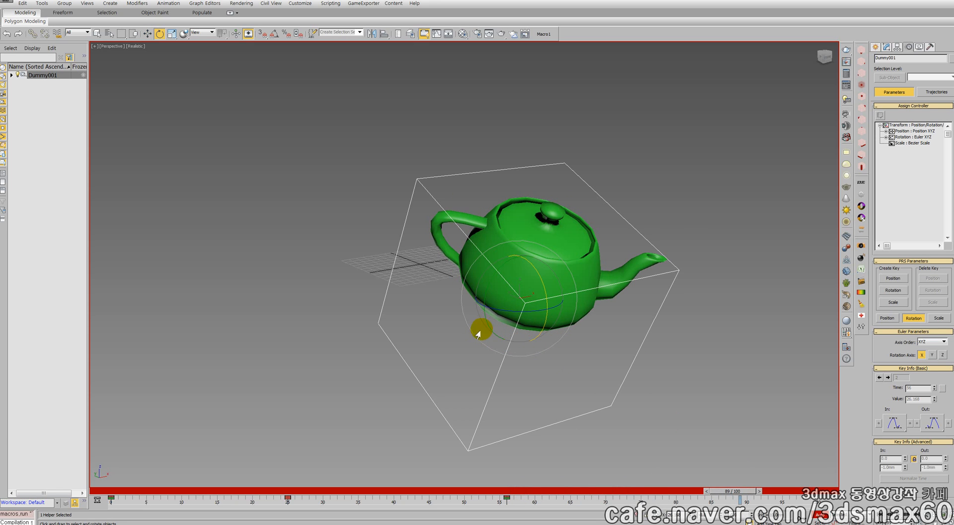
drag(505, 312, 432, 315)
right_click(492, 294)
click(503, 298)
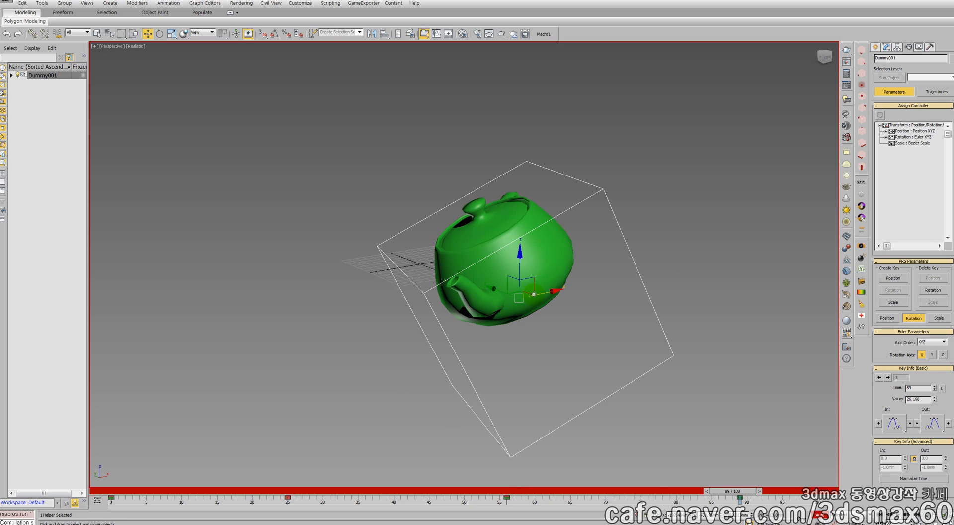
drag(526, 292, 769, 334)
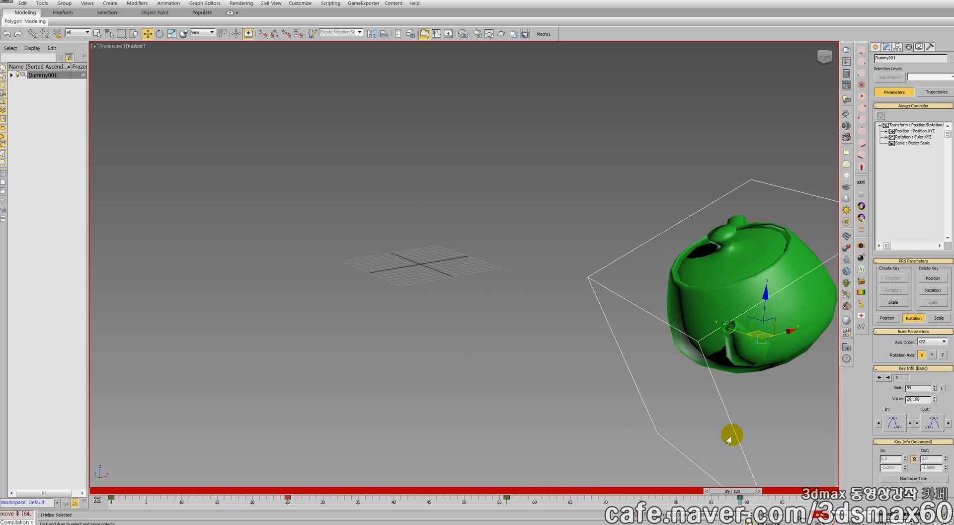
Return to frame 0, play the animation to check the teapot's spin along the Dummy's keyed motion, and stop it
drag(735, 488, 96, 473)
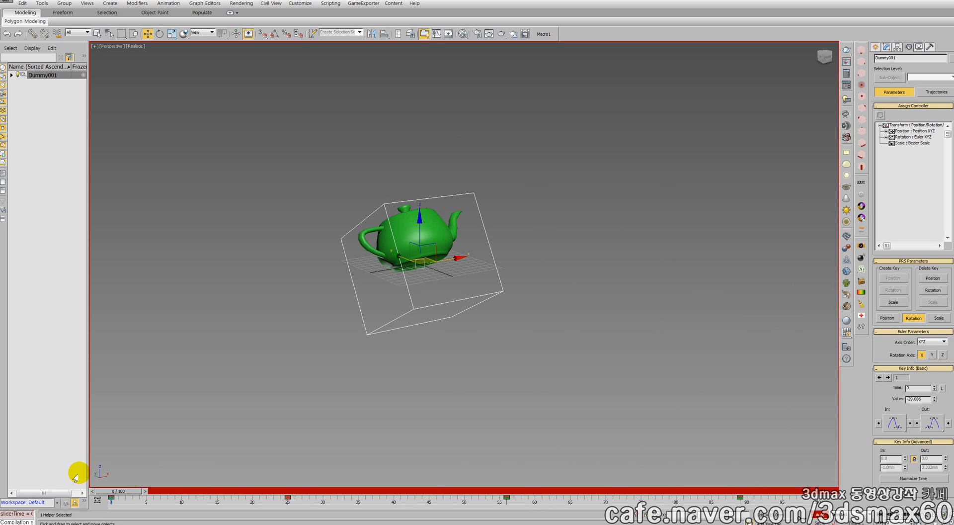
key(/)
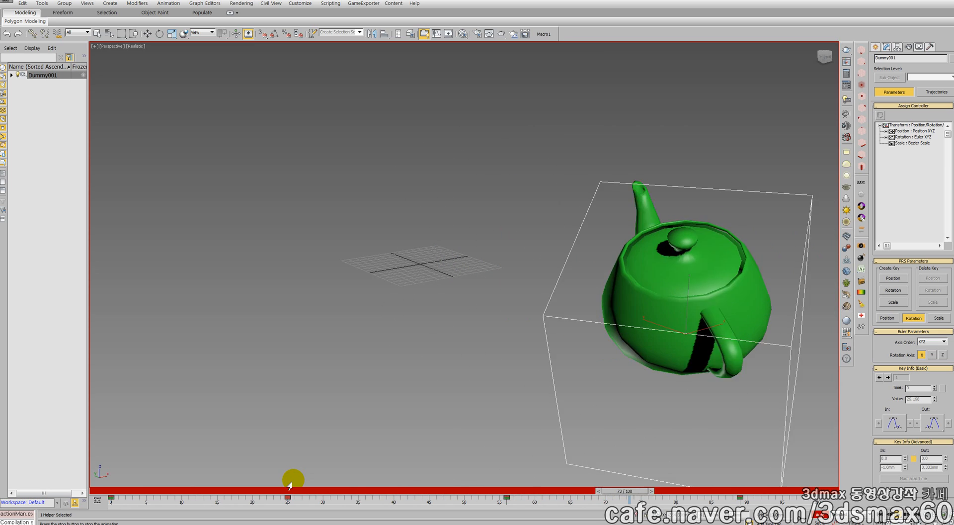
key(slash)
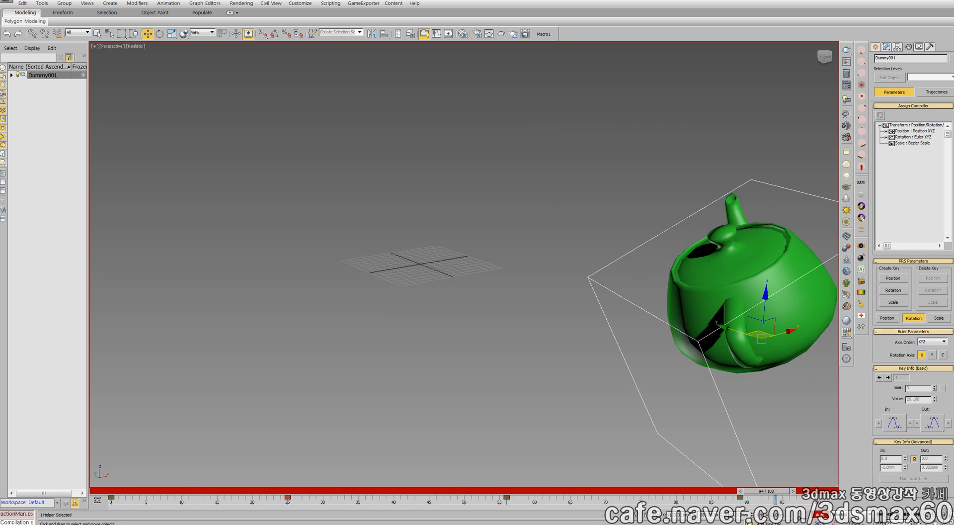